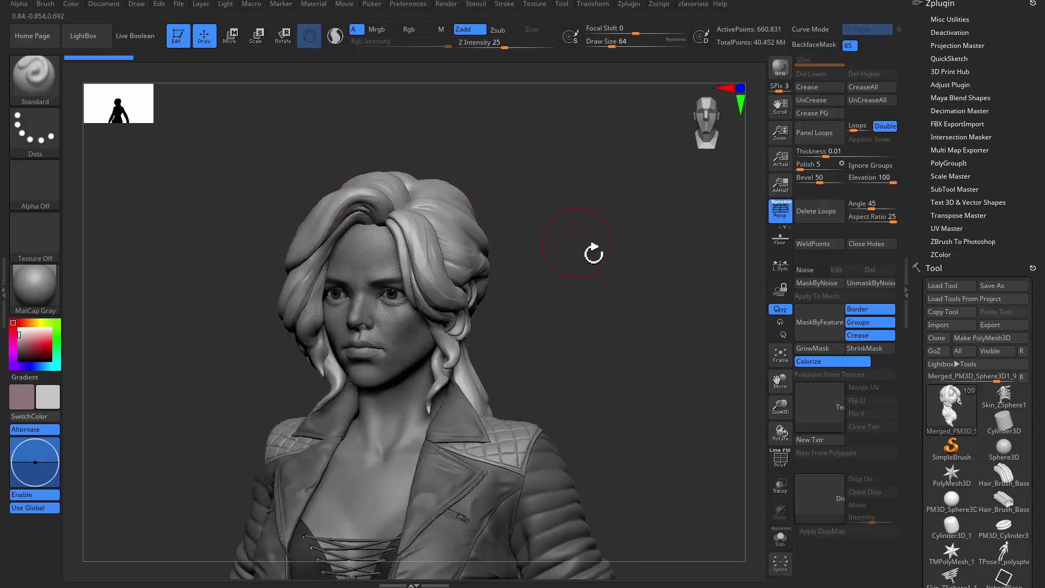
Step: Solo the hair subtool and display its polygroup wireframe
left_click_drag(604, 266, 573, 312)
left_click_drag(555, 273, 477, 238)
key("ctrl")
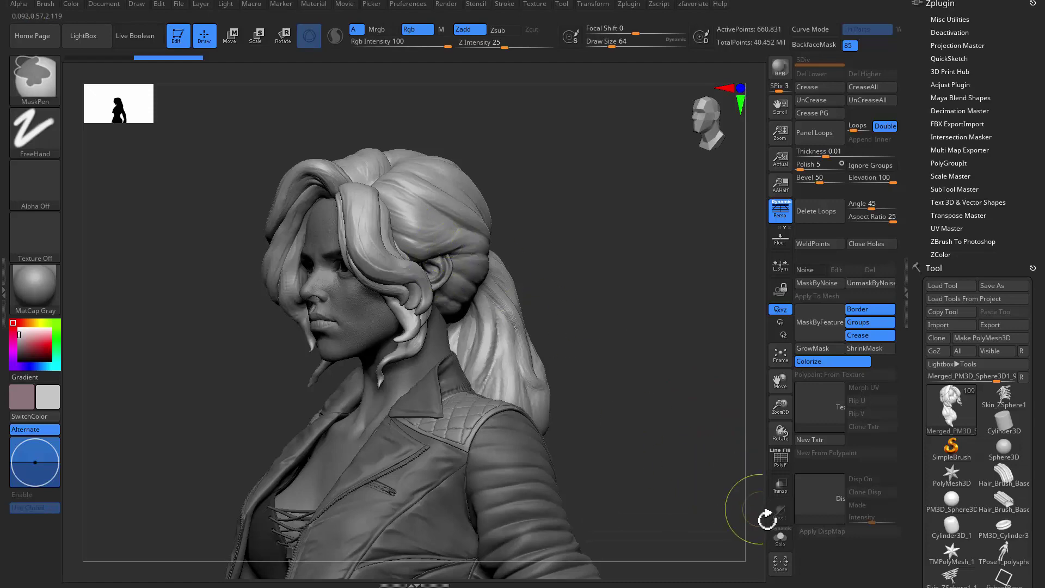
left_click(781, 539, "ctrl+alt")
key("2")
key("2")
mouse_move(614, 314)
left_mouse_down("alt")
mouse_move(609, 406)
mouse_move(639, 343)
mouse_move(671, 350)
mouse_move(637, 333)
mouse_move(677, 322)
mouse_move(604, 334)
mouse_move(338, 310)
mouse_move(385, 299)
mouse_move(433, 318)
mouse_move(620, 328)
mouse_move(581, 344)
mouse_move(354, 310)
left_mouse_up("alt")
key("shift+f")
Step: Isolate and hide the front strand polygroups one after another to examine the separate hair pieces
left_click(362, 298, "ctrl+shift")
left_click(362, 297, "ctrl+shift")
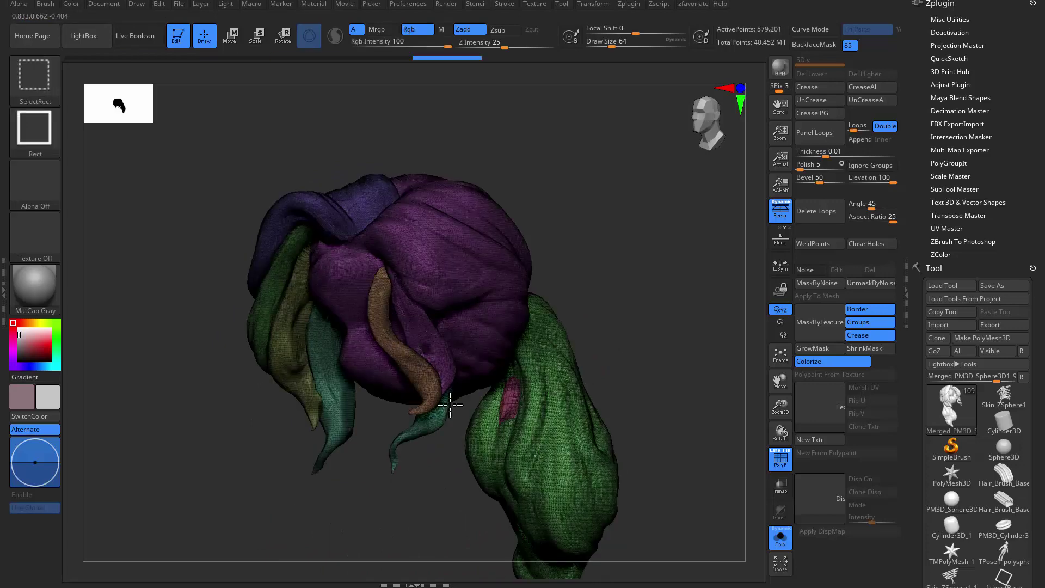
mouse_move(425, 479)
left_mouse_down()
mouse_move(378, 504)
mouse_move(350, 500)
mouse_move(434, 479)
left_mouse_up()
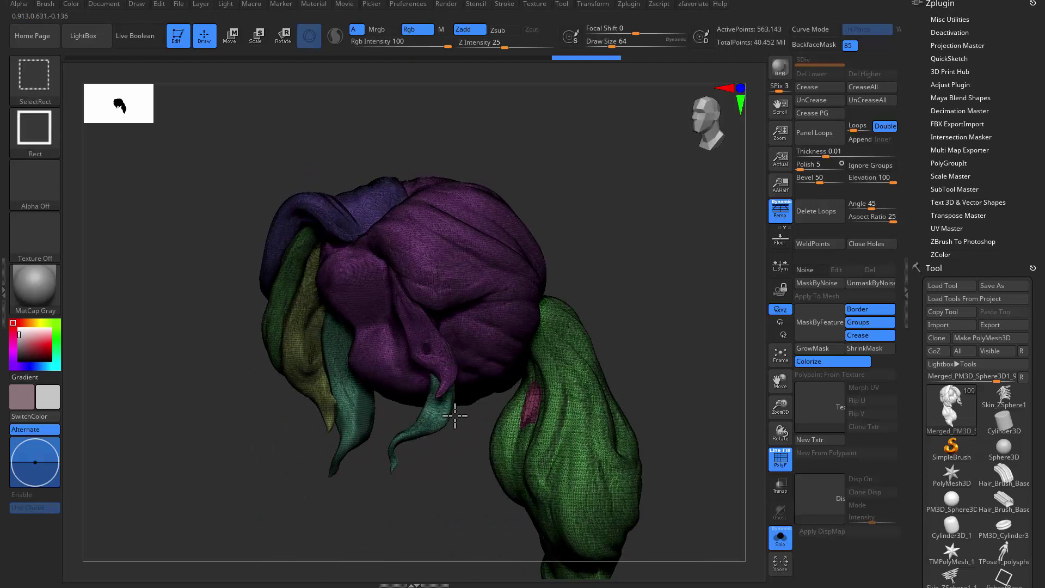
left_click(438, 511, "ctrl+shift")
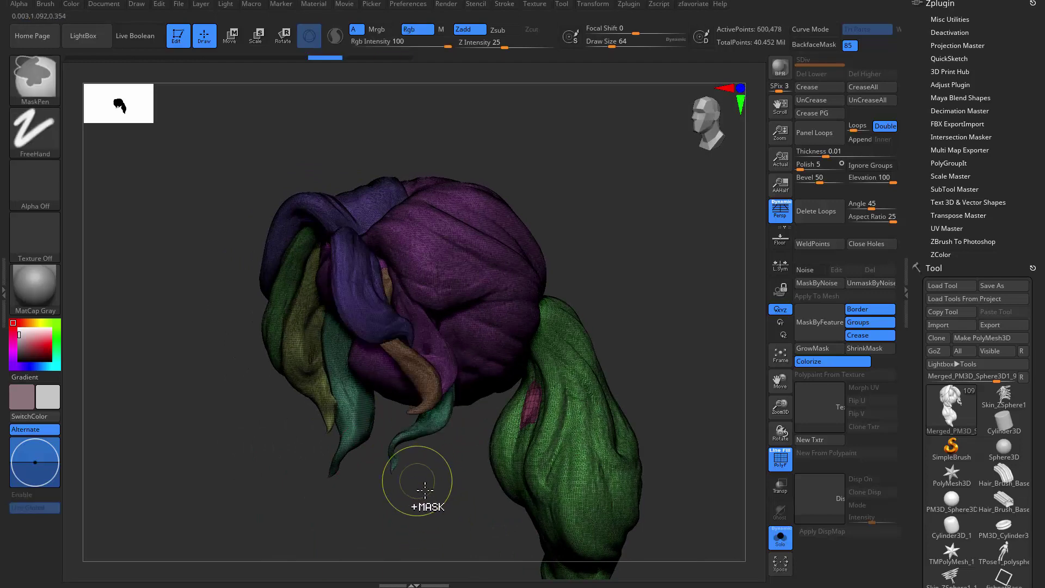
Step: Undo the visibility changes back to the isolated front strand and show the whole hair again
key("ctrl+z")
key("ctrl+z")
key("ctrl+z")
key("ctrl+z")
key("ctrl+z")
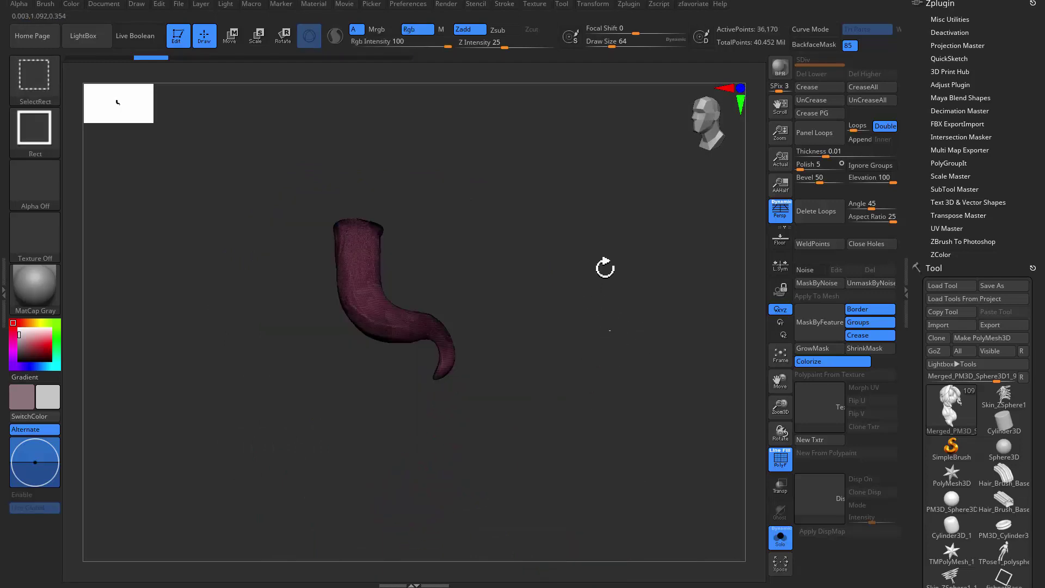
left_click(606, 262, "ctrl+shift")
Step: Isolate a teal strand to examine it, and show the whole hair again without the polygroup wireframe
mouse_move(582, 207)
left_mouse_down()
mouse_move(544, 240)
mouse_move(606, 214)
mouse_move(609, 235)
mouse_move(543, 213)
mouse_move(318, 244)
left_mouse_up()
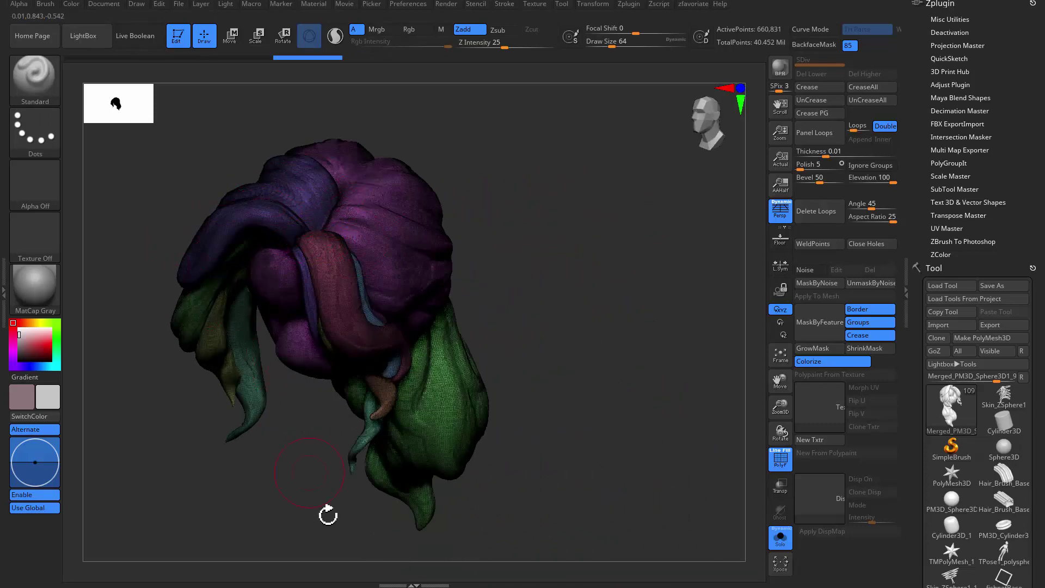
mouse_move(325, 510)
left_mouse_down()
mouse_move(385, 464)
mouse_move(402, 392)
left_mouse_up()
left_click(422, 342, "ctrl+shift")
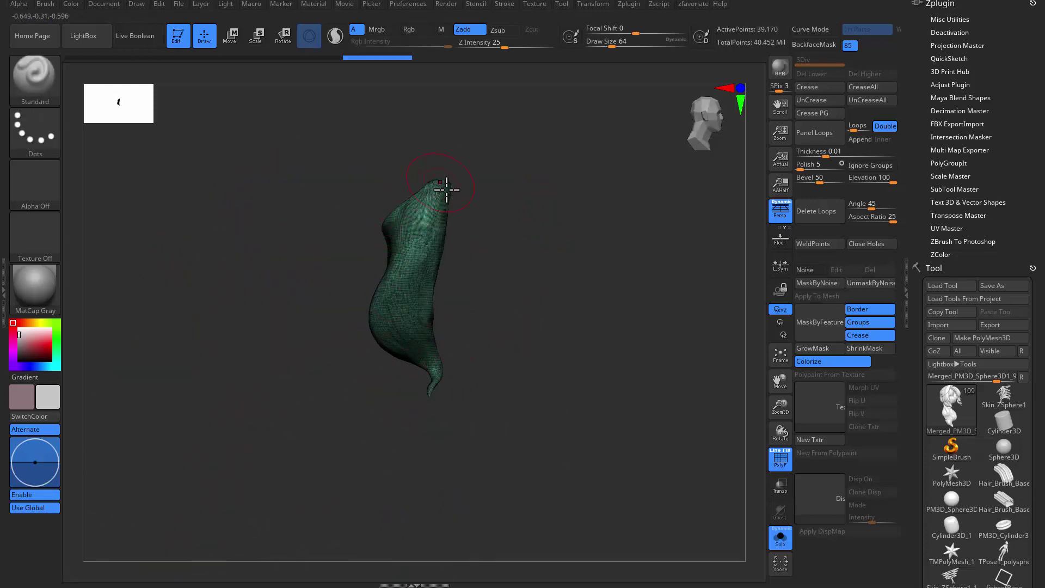
left_click(548, 341, "ctrl+shift")
mouse_move(610, 256)
left_mouse_down()
mouse_move(619, 294)
mouse_move(592, 285)
mouse_move(458, 288)
mouse_move(422, 439)
mouse_move(460, 480)
mouse_move(425, 456)
mouse_move(452, 460)
mouse_move(387, 434)
mouse_move(410, 435)
mouse_move(376, 434)
mouse_move(443, 438)
mouse_move(425, 437)
mouse_move(539, 420)
left_mouse_up()
key("shift+f")
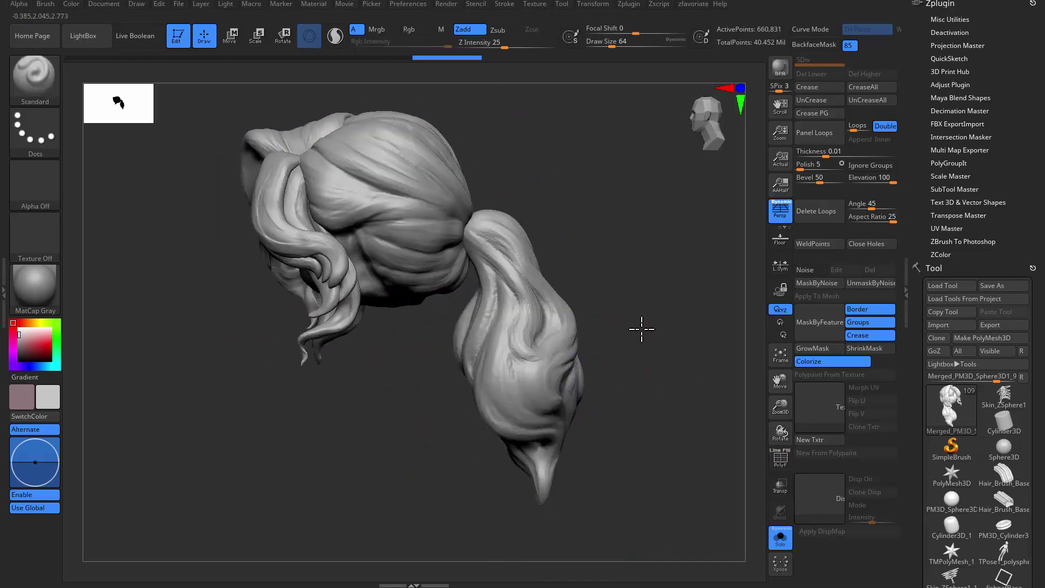
Step: Isolate and hide the ponytail's green outer polygroup to examine the inner piece, and restore the whole hair
left_click_drag(639, 332, 580, 372)
key("shift+f")
key("ctrl+shift")
left_click(562, 373, "ctrl+shift")
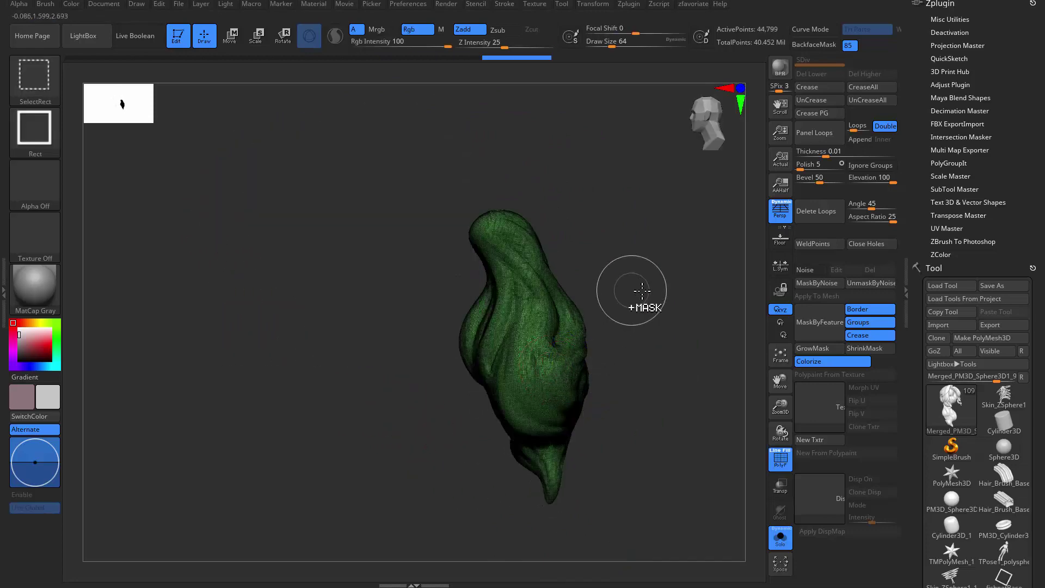
left_click_drag(646, 291, 616, 303)
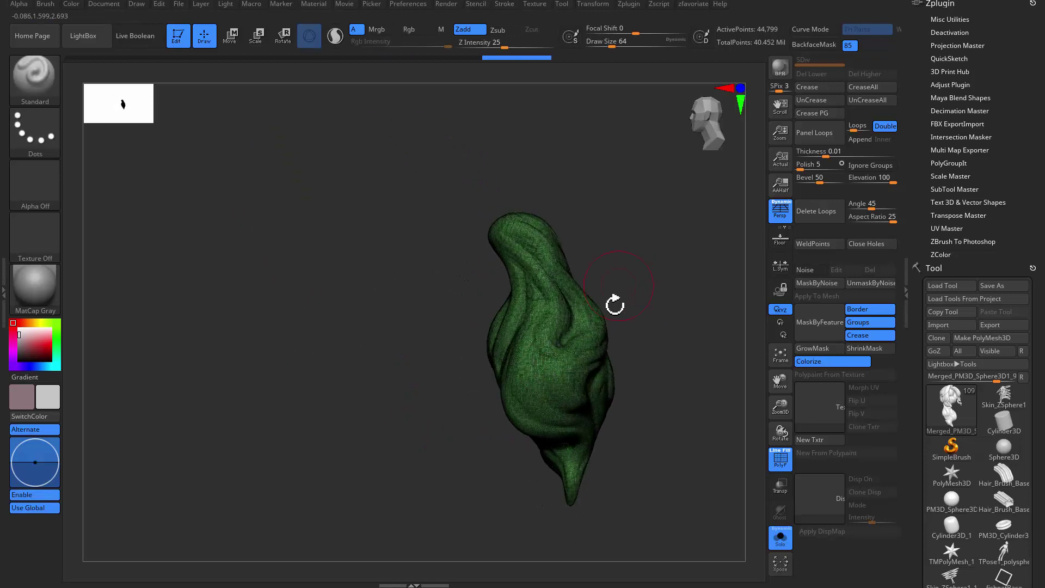
left_click(560, 397, "ctrl+shift")
left_click(559, 365, "ctrl+alt+shift")
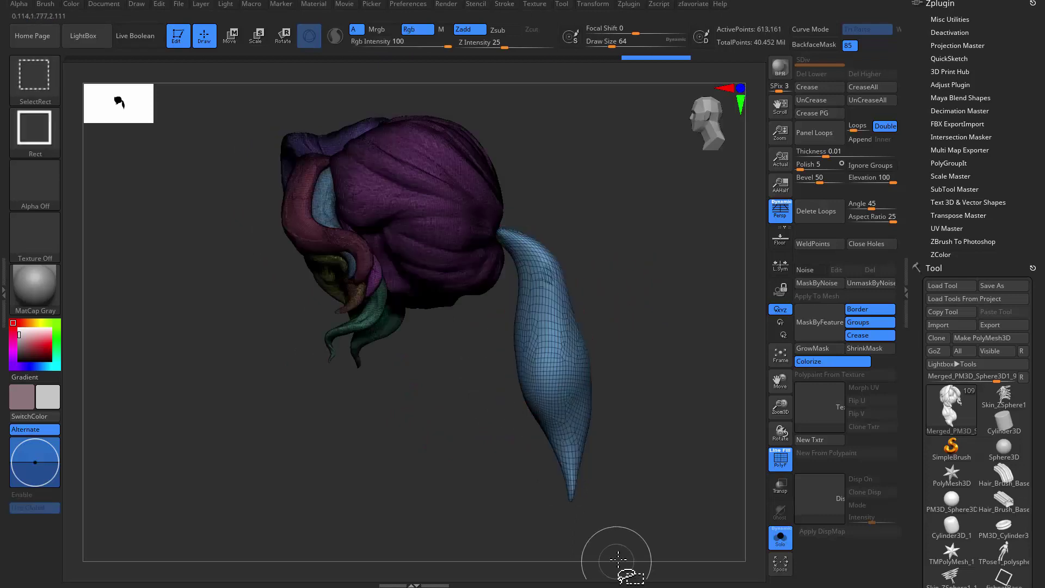
left_click(577, 416, "ctrl+alt+shift")
left_click(622, 234, "ctrl+shift")
Step: Decimate the hair mesh with the 75 k preset of Decimation Master
left_click_drag(623, 234, 650, 225)
left_click_drag(651, 327, 500, 322, "alt")
left_click_drag(606, 353, 483, 341)
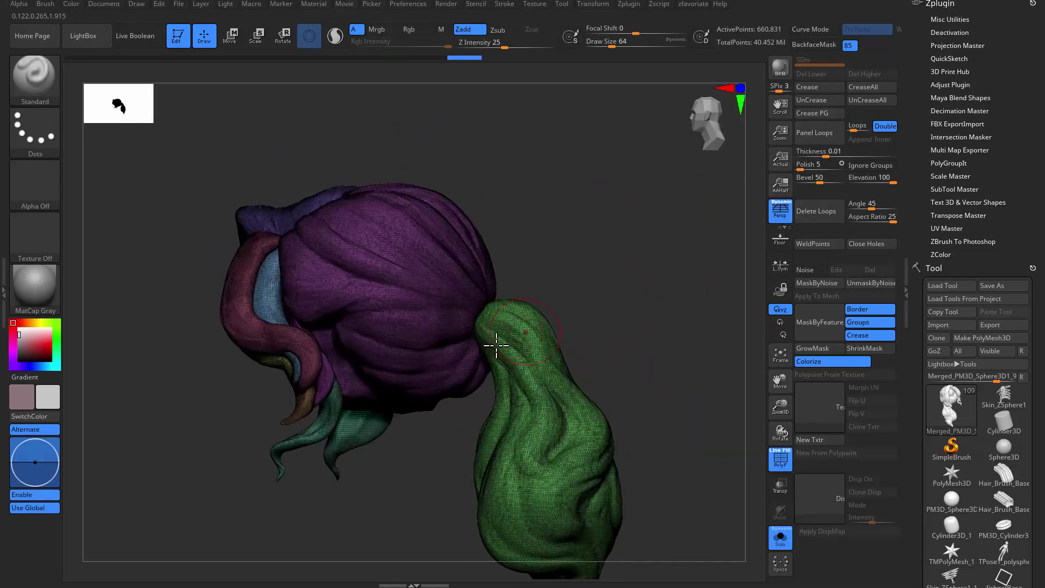
left_click_drag(578, 345, 627, 117)
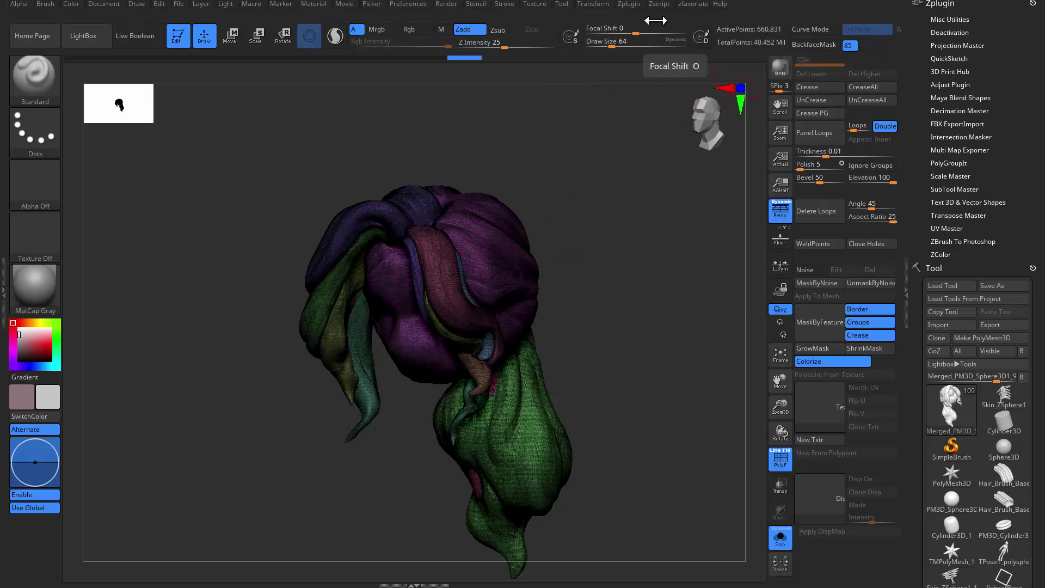
left_click(628, 5)
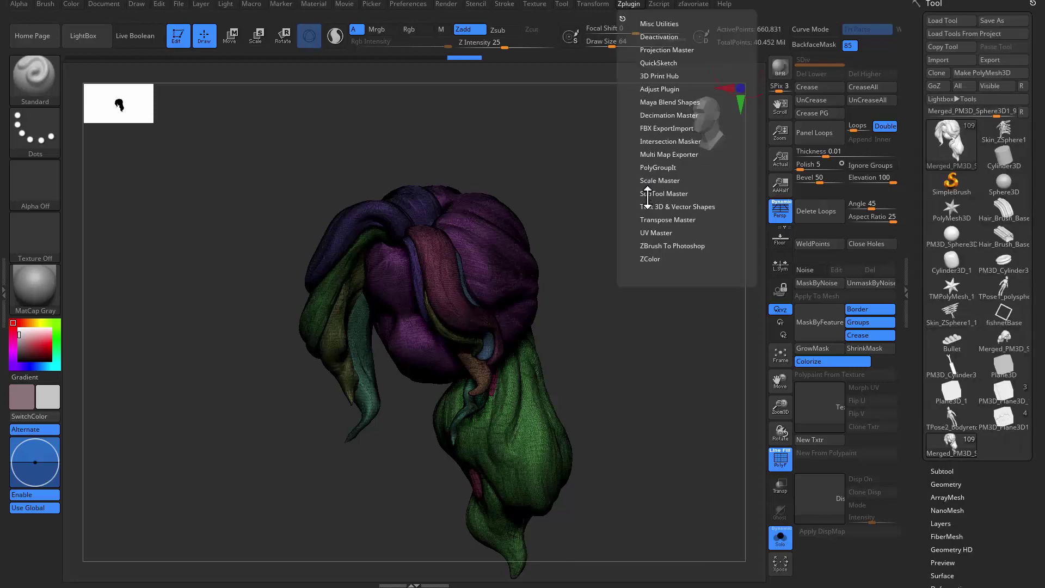
left_click(674, 117)
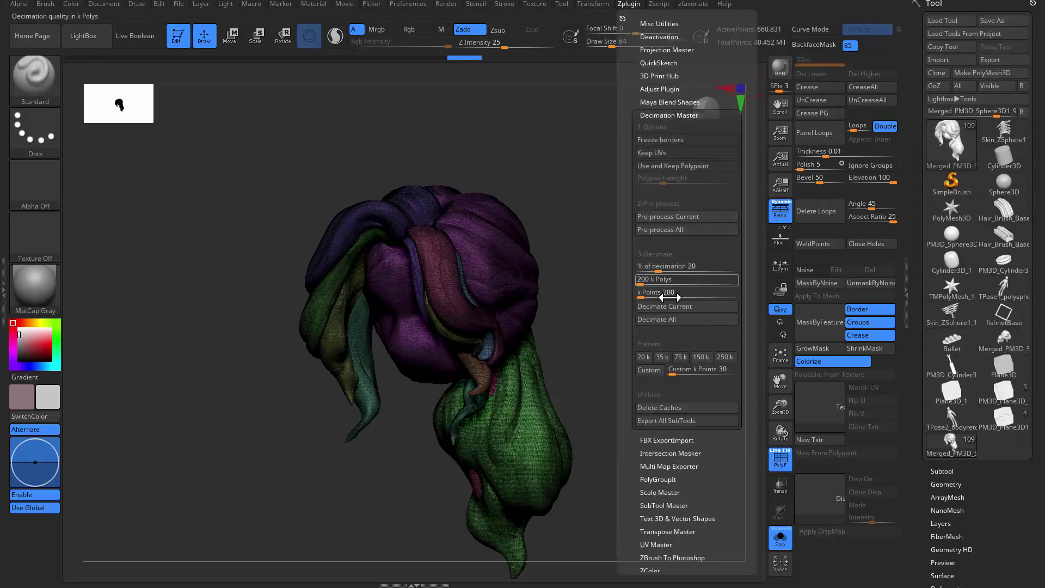
left_click(681, 358)
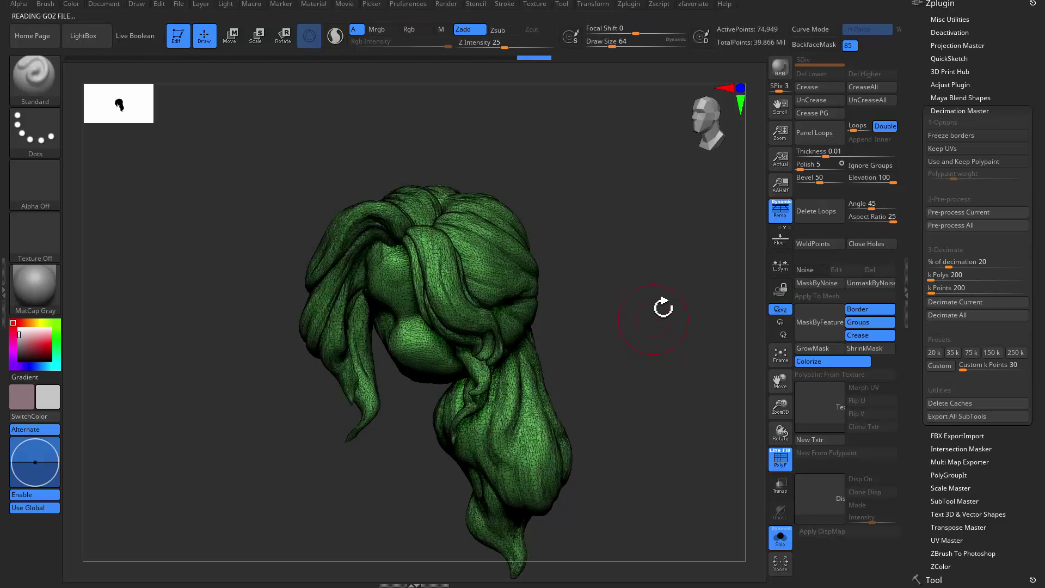
left_click_drag(663, 298, 708, 348)
Step: Start exporting the decimated hair mesh as OBJ into the CharacterModeling\UIW\xgen folder
left_click(910, 459)
left_click_drag(922, 435, 922, 244)
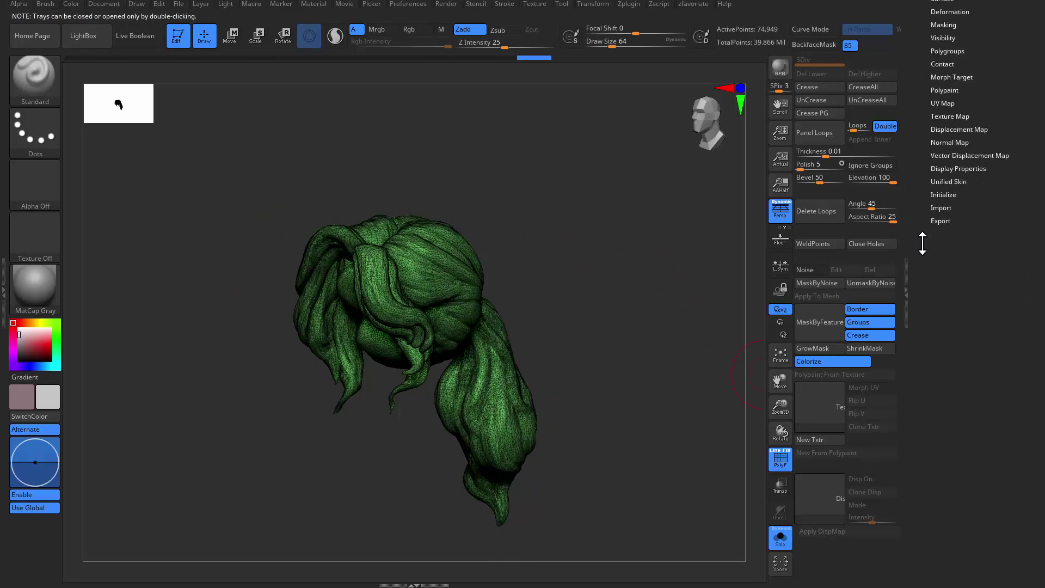
left_click(951, 222)
left_click_drag(1029, 262, 981, 507)
left_click_drag(920, 107, 926, 202)
left_click(1003, 159)
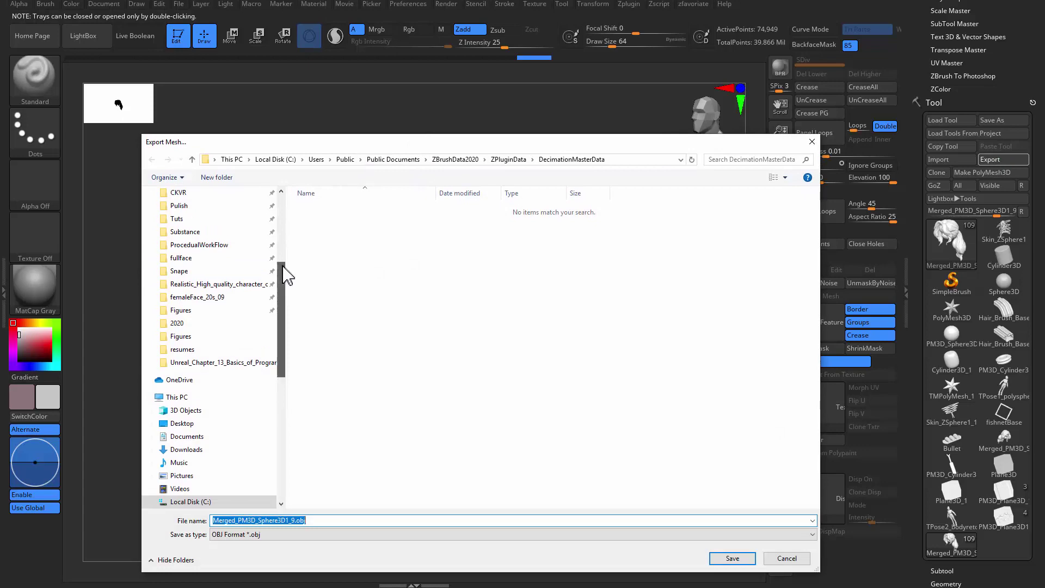
scroll(283, 272, "up", 5)
left_click(223, 250)
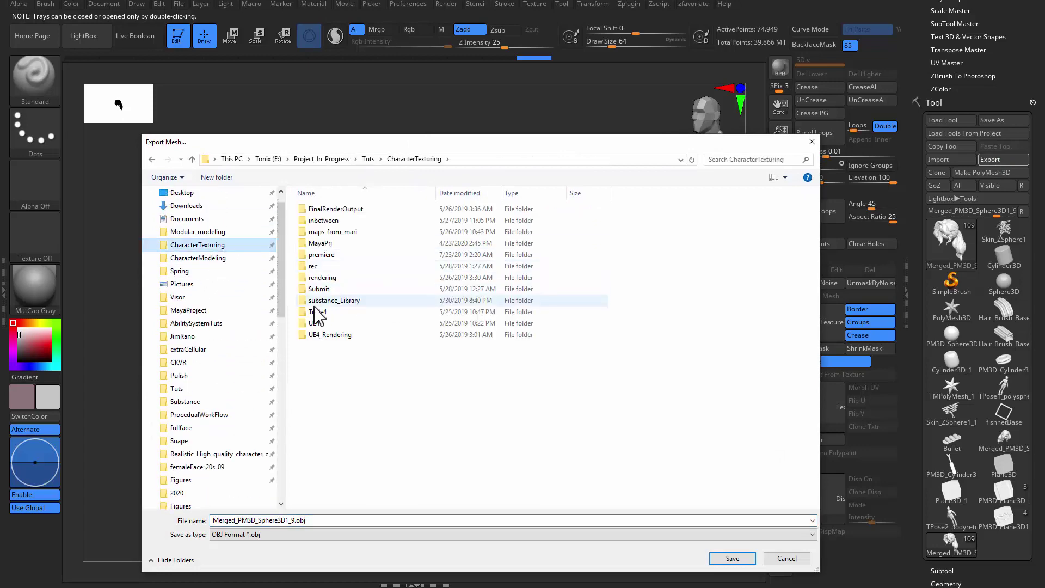
left_click(218, 258)
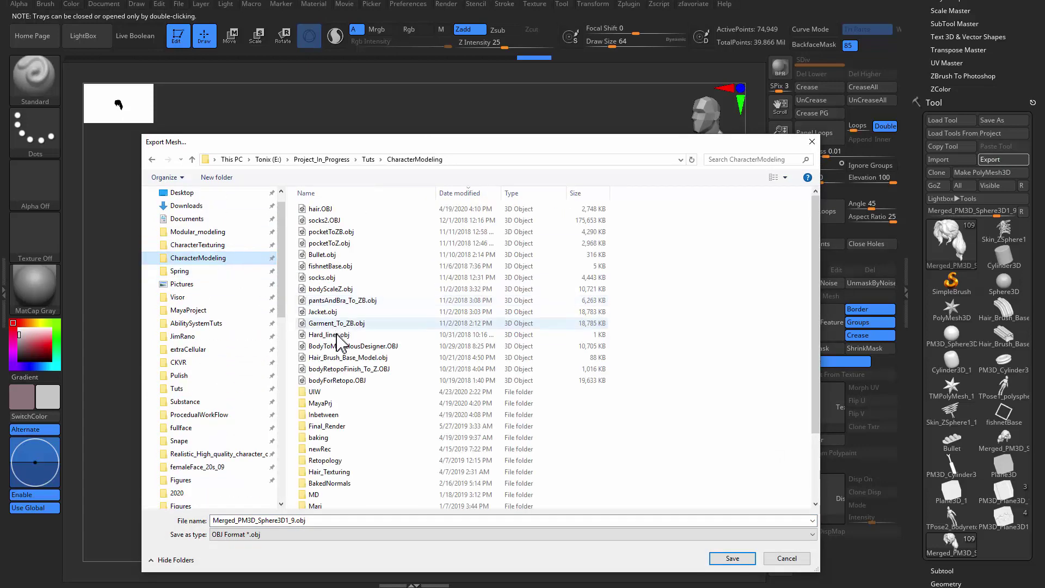
double_click(335, 392)
left_click(328, 244)
double_click(327, 244)
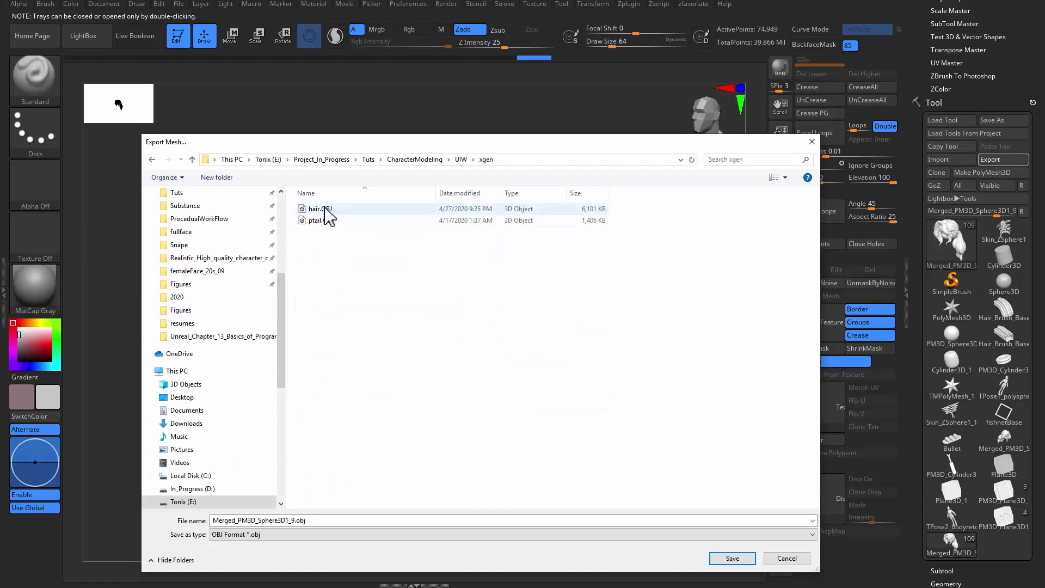
Step: Export the mesh as hair.OBJ, replacing the existing file of that name
double_click(327, 209)
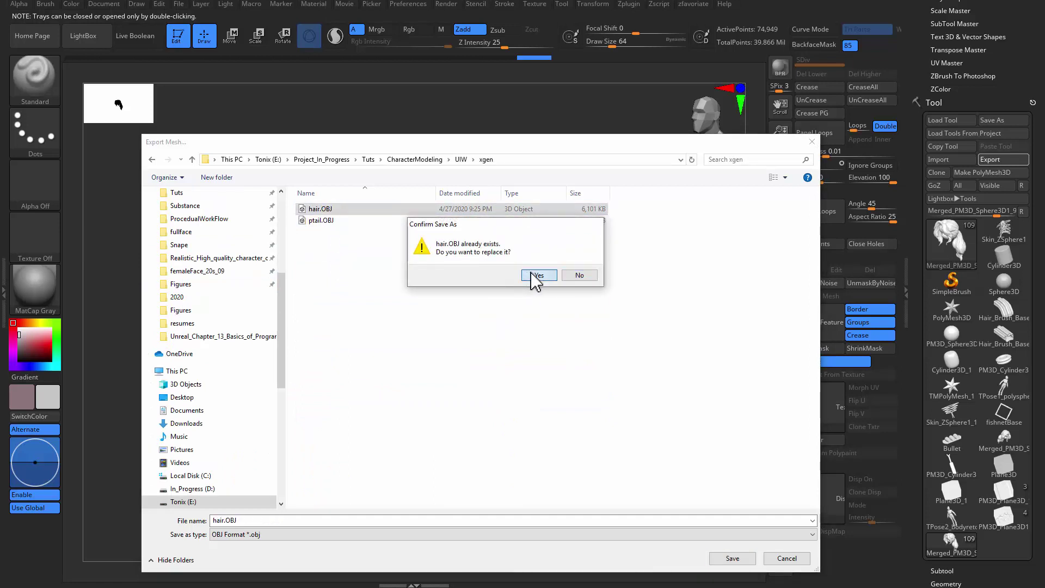
left_click(580, 275)
left_click(542, 160)
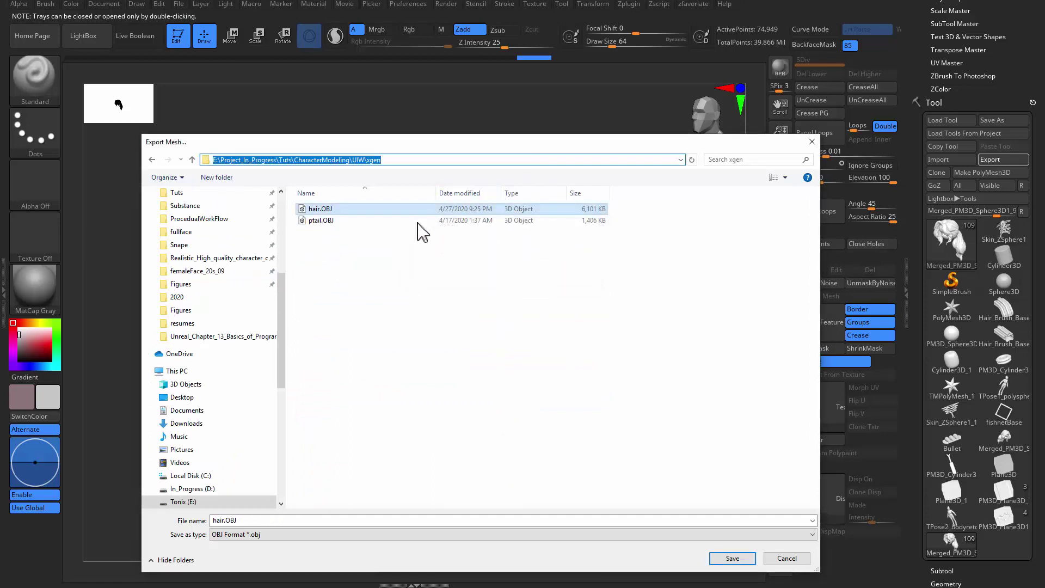
double_click(361, 210)
left_click(529, 276)
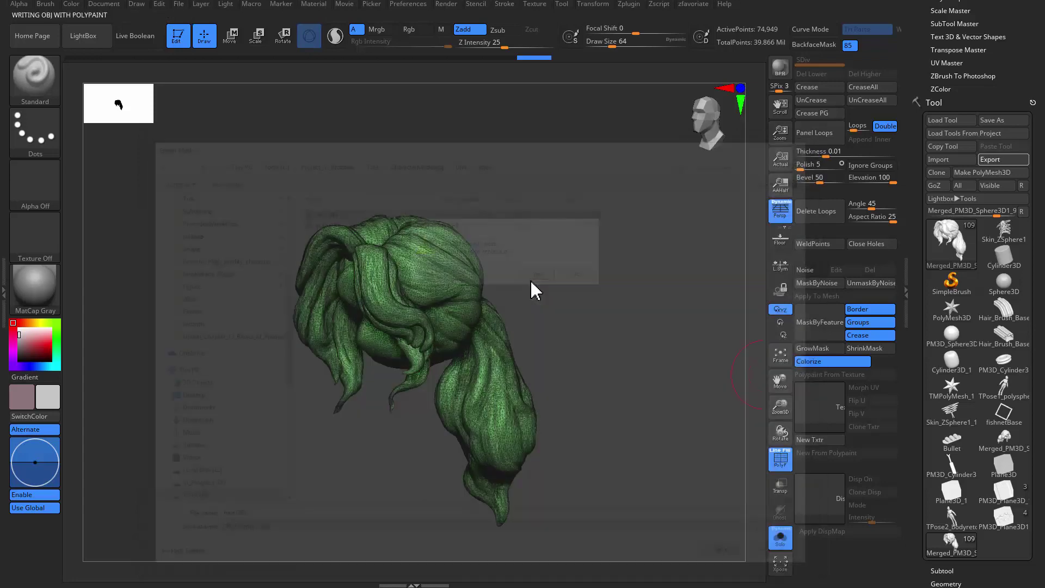
Step: Switch to Maya and import hair.OBJ from the xgen folder into the character scene
left_click_drag(607, 368, 535, 430)
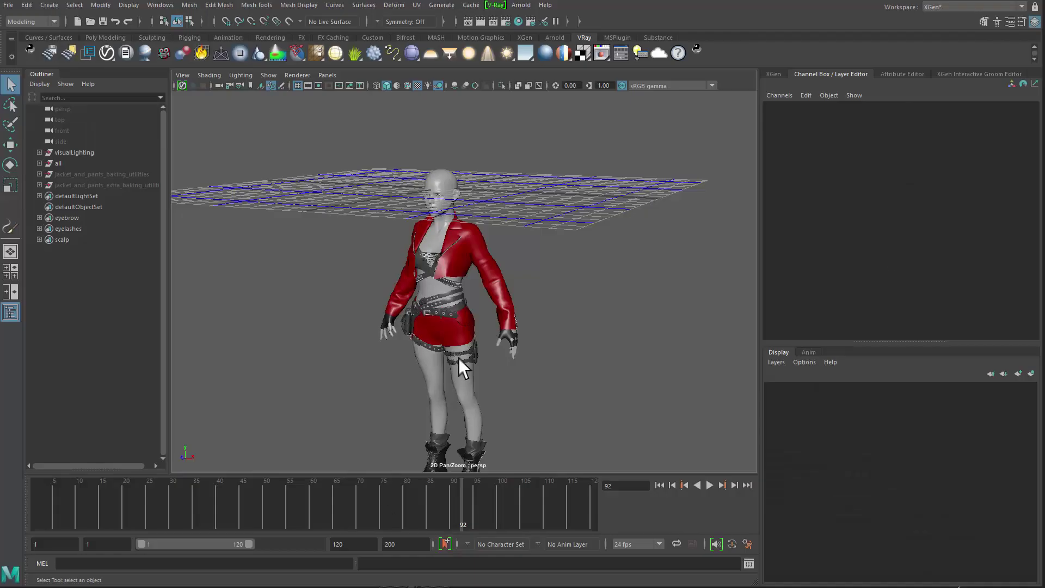
right_click_drag(459, 357, 577, 403)
left_click(8, 6)
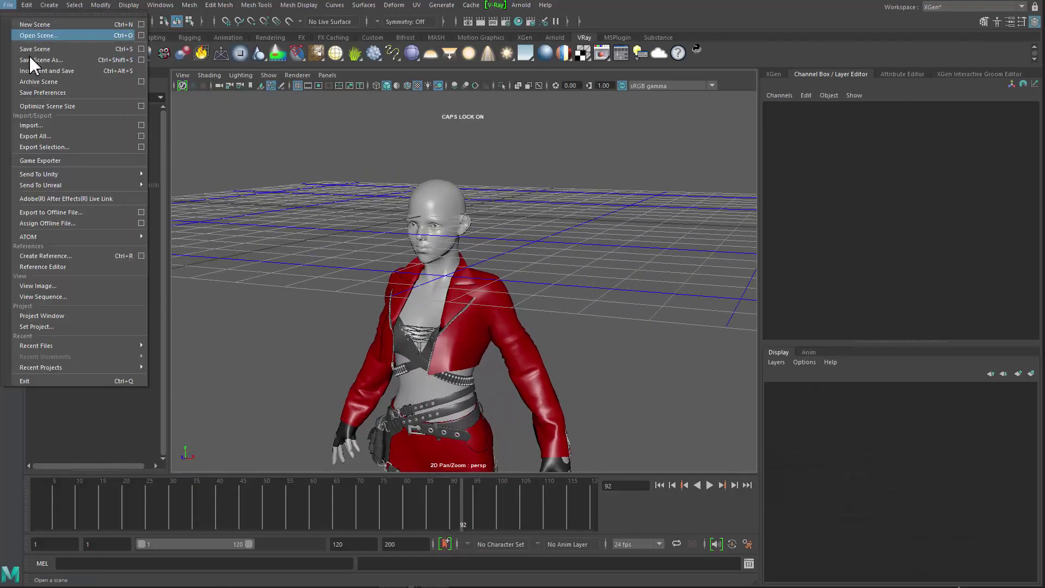
left_click(48, 131)
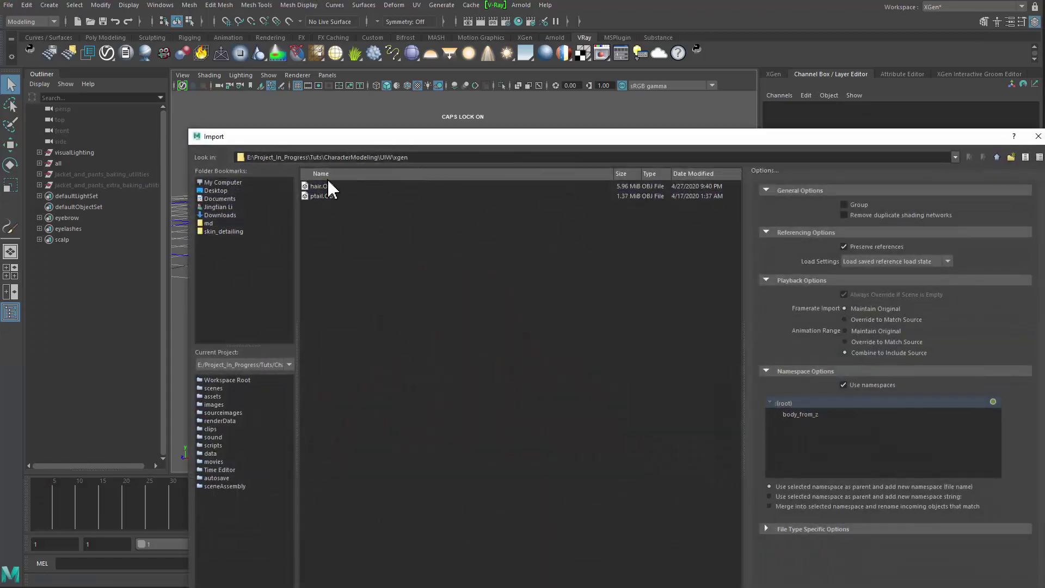
double_click(320, 187)
Step: Examine the imported hair's orientation, and switch to ZBrush to check the source mesh against the floor grid
right_click_drag(498, 327, 594, 411)
left_click_drag(593, 411, 438, 320, "alt")
left_click(560, 318)
left_click_drag(560, 318, 447, 321, "alt")
right_click_drag(446, 321, 354, 330, "alt")
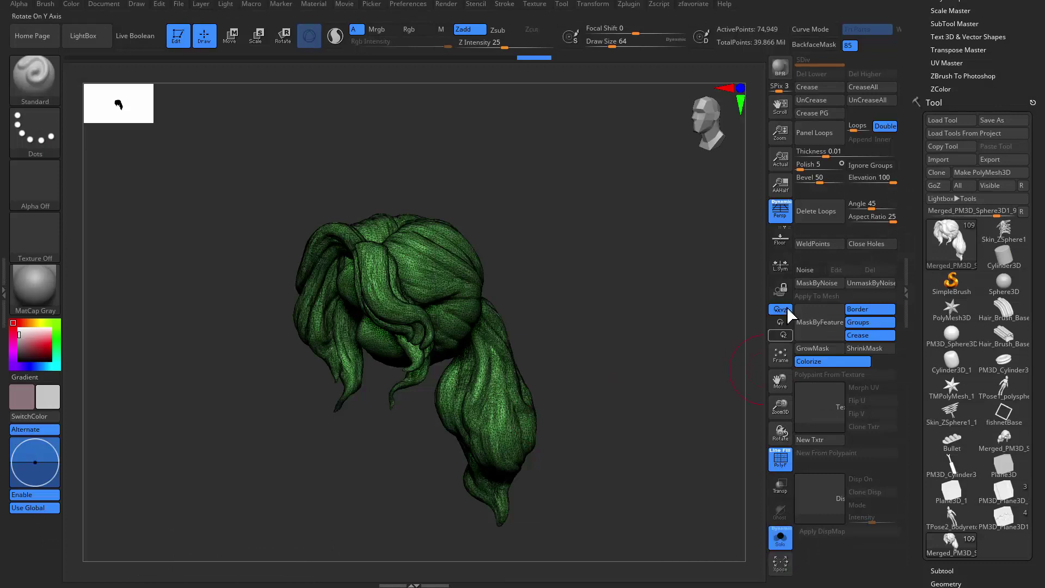
left_click(780, 239)
left_click_drag(612, 381, 489, 461)
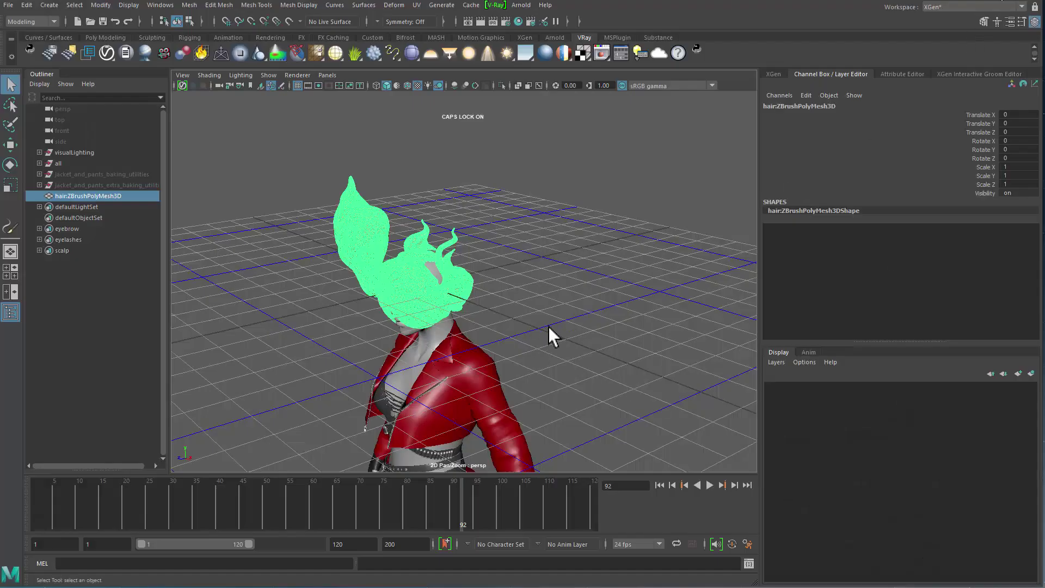
Step: Switch back to Maya and set the imported hair mesh's Rotate X to -180
left_click_drag(548, 326, 531, 318, "alt")
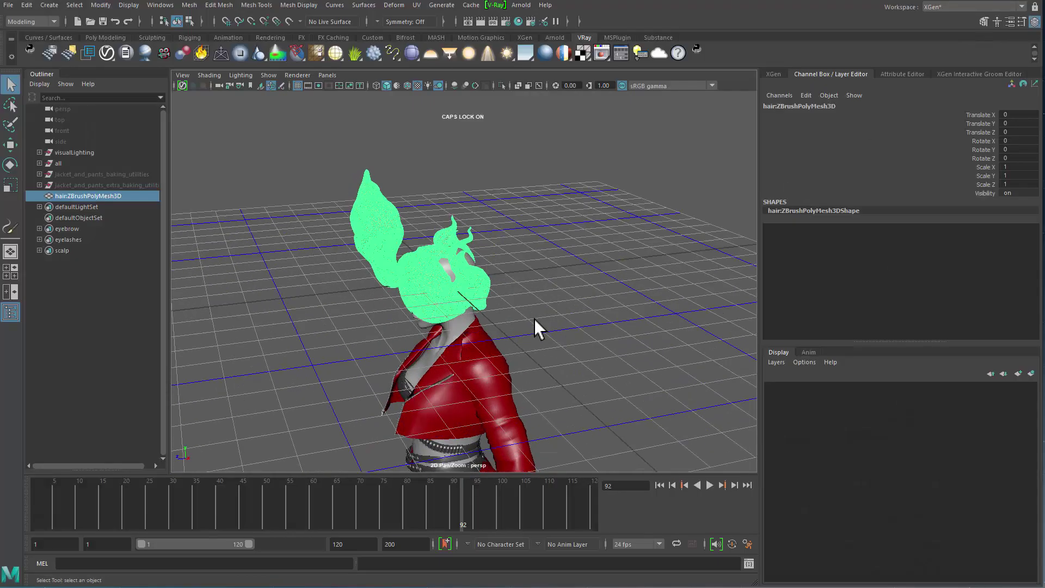
right_click_drag(530, 318, 590, 346, "alt")
left_click(591, 355)
right_click_drag(334, 330, 309, 379, "alt")
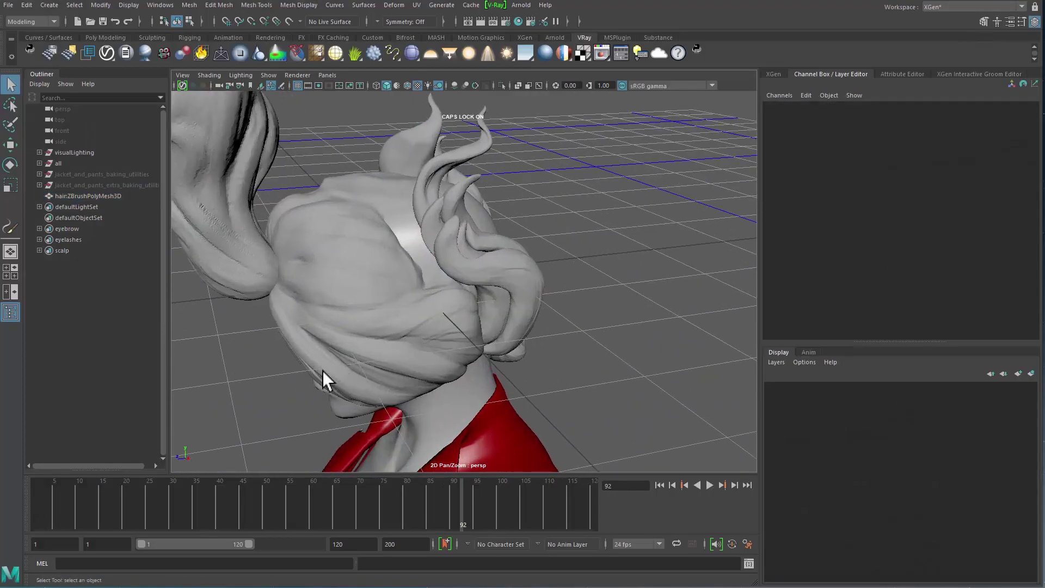
left_click(351, 339)
key("e")
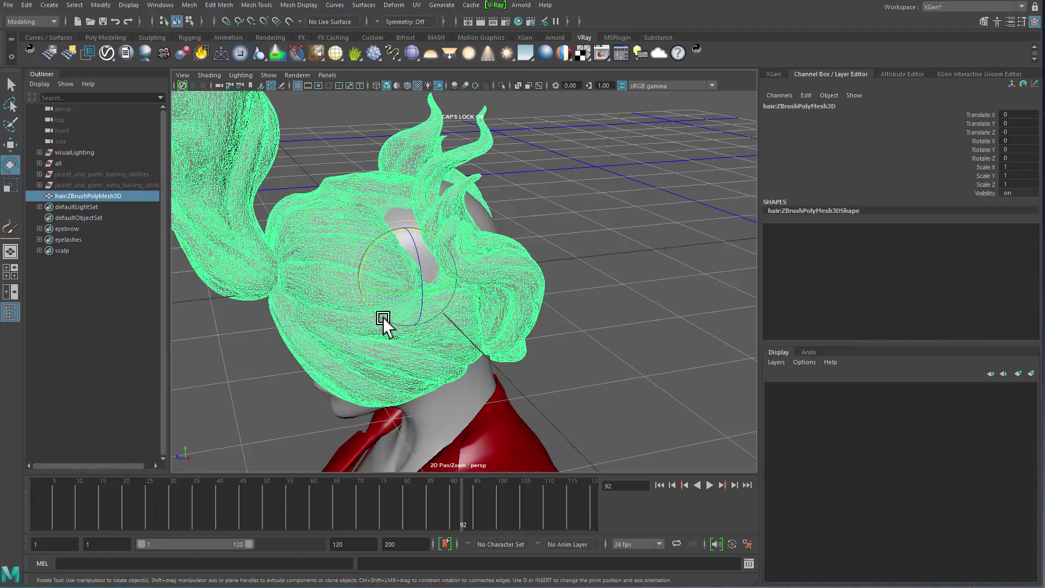
left_click_drag(383, 255, 740, 286)
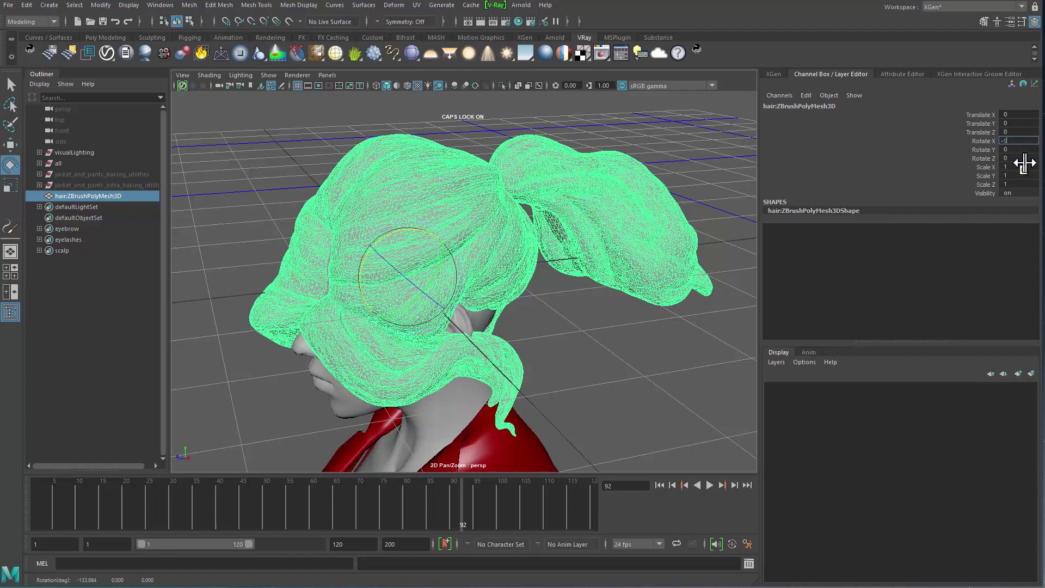
key("Return")
Step: Deselect the hair mesh and examine how it sits on the character's head from several angles
left_click_drag(606, 304, 599, 223, "alt")
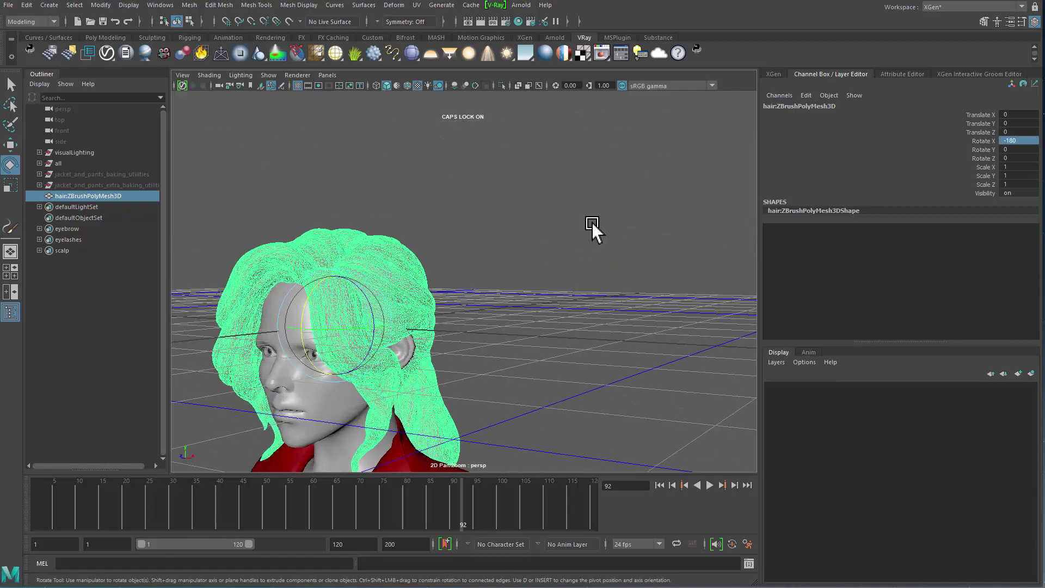
left_click(600, 223)
middle_click_drag(543, 279, 615, 237, "alt")
right_click_drag(615, 238, 609, 326, "alt")
key("f")
left_click_drag(555, 264, 577, 310)
left_click(596, 277)
right_click_drag(577, 310, 617, 354, "alt")
left_click_drag(617, 354, 708, 332, "alt")
right_click_drag(604, 294, 656, 285, "alt")
left_click_drag(656, 285, 591, 279, "alt")
middle_click_drag(591, 279, 572, 353, "alt")
right_click_drag(572, 338, 643, 310, "alt")
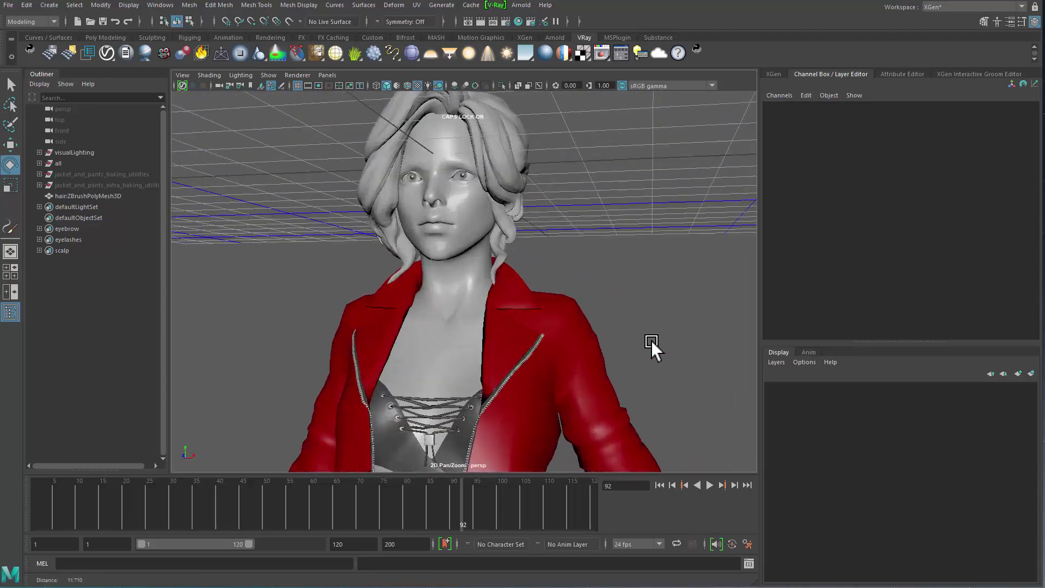
Step: Select the hair mesh to check its fit, deselect it and examine the hair on the full-body character
left_click_drag(644, 311, 626, 321, "alt")
left_click(538, 173)
scroll(387, 343, "down", 10)
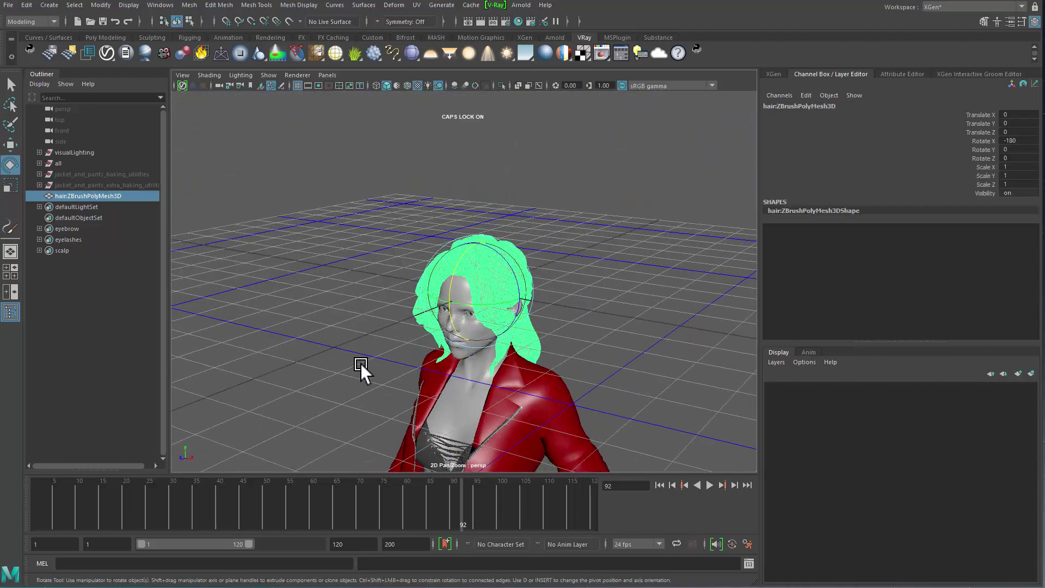
left_click(606, 254)
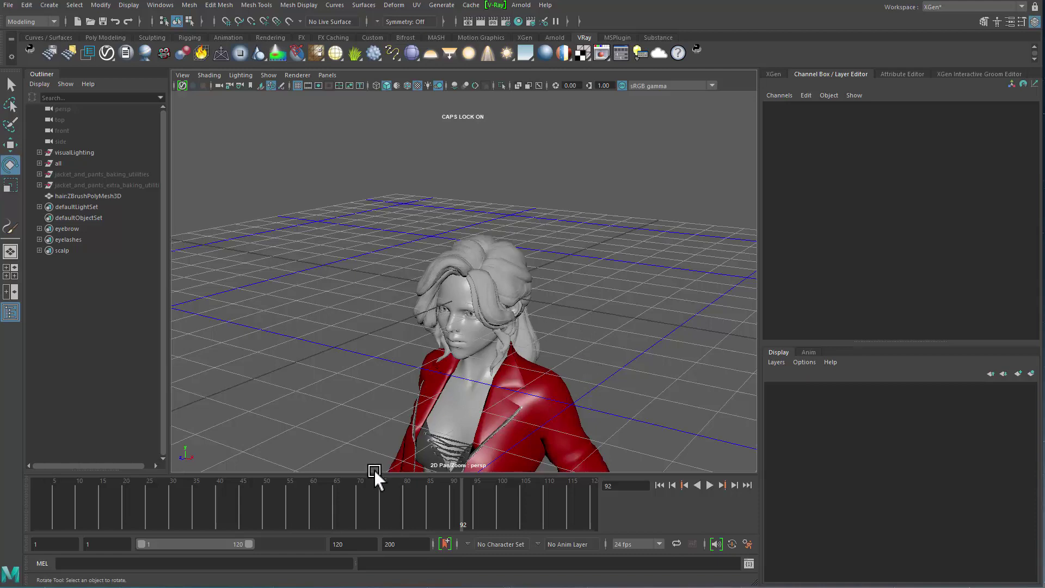
scroll(479, 314, "down", 6)
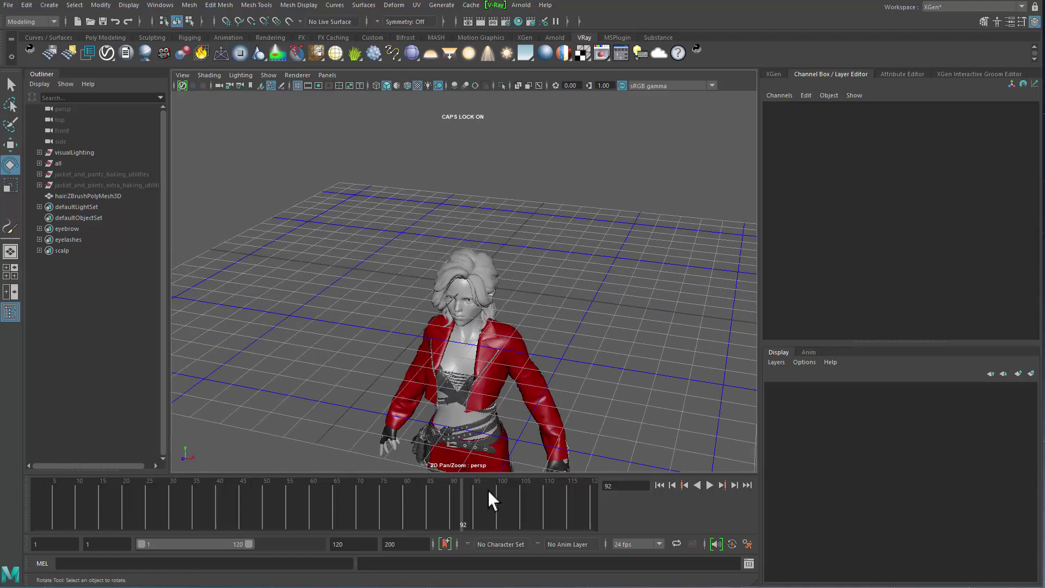
scroll(502, 292, "down", 5)
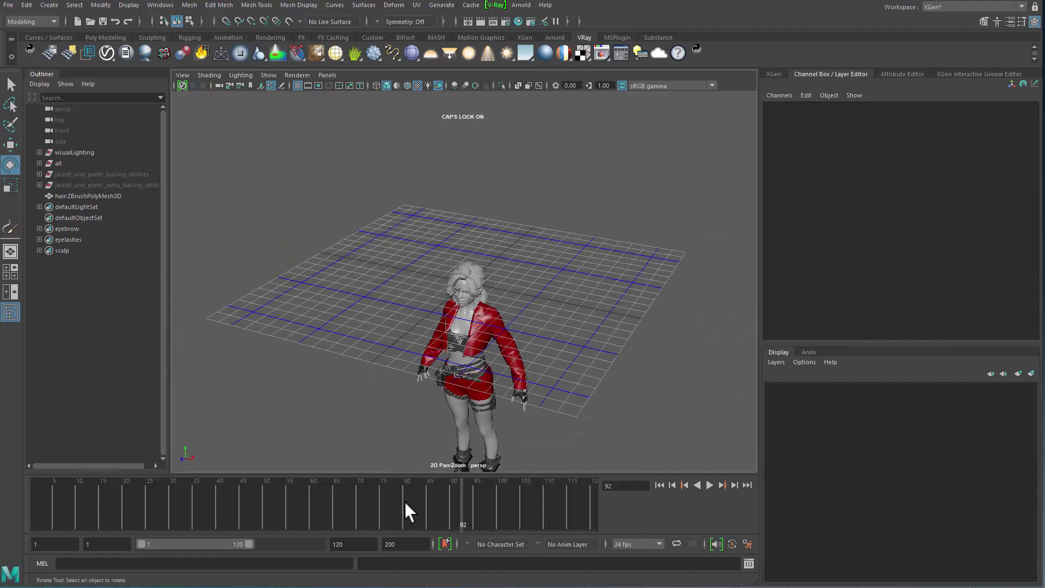
Step: Go to frame 1 of the timeline and examine the whole character there
mouse_move(427, 514)
left_mouse_down()
mouse_move(100, 503)
mouse_move(357, 532)
mouse_move(31, 511)
left_mouse_up()
right_click_drag(435, 256, 348, 217, "alt")
middle_click_drag(409, 218, 411, 391, "alt")
right_click_drag(411, 391, 397, 302, "alt")
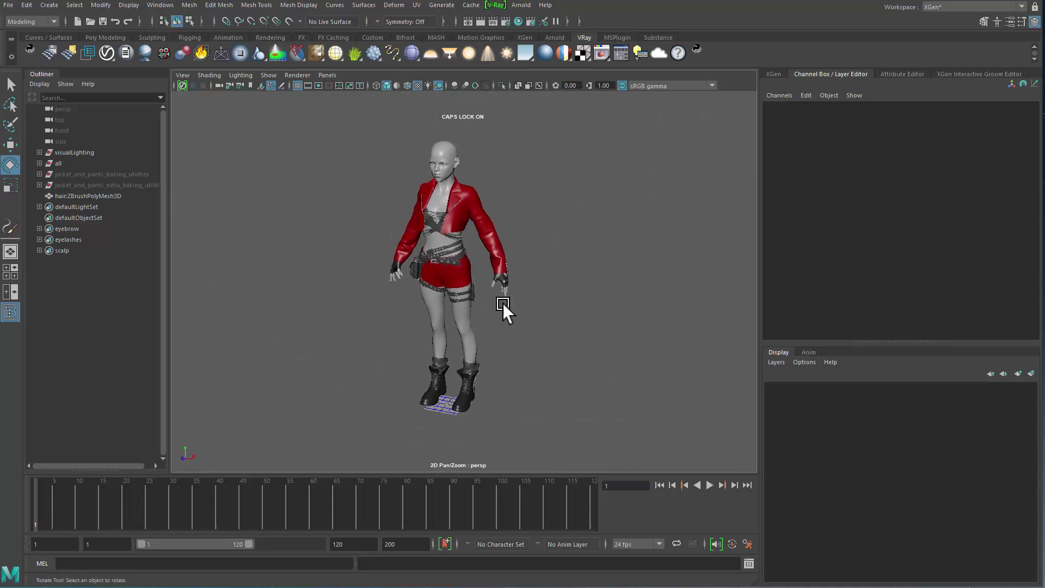
Step: Move along the timeline to frame 95, select the hair mesh and examine its fit on the head
key("alt+v")
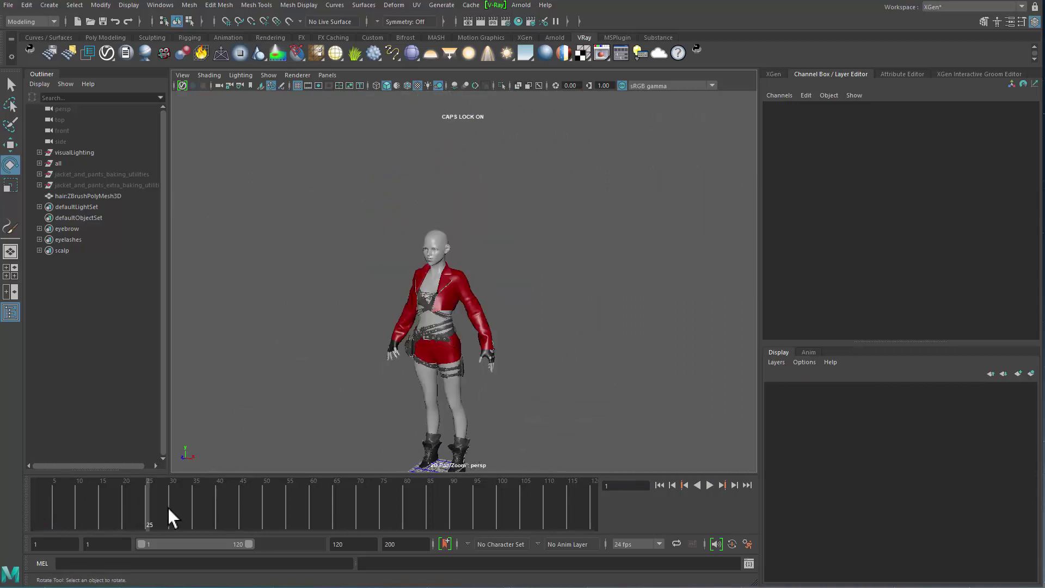
scroll(615, 327, "up", 5)
left_click(533, 246)
key("f")
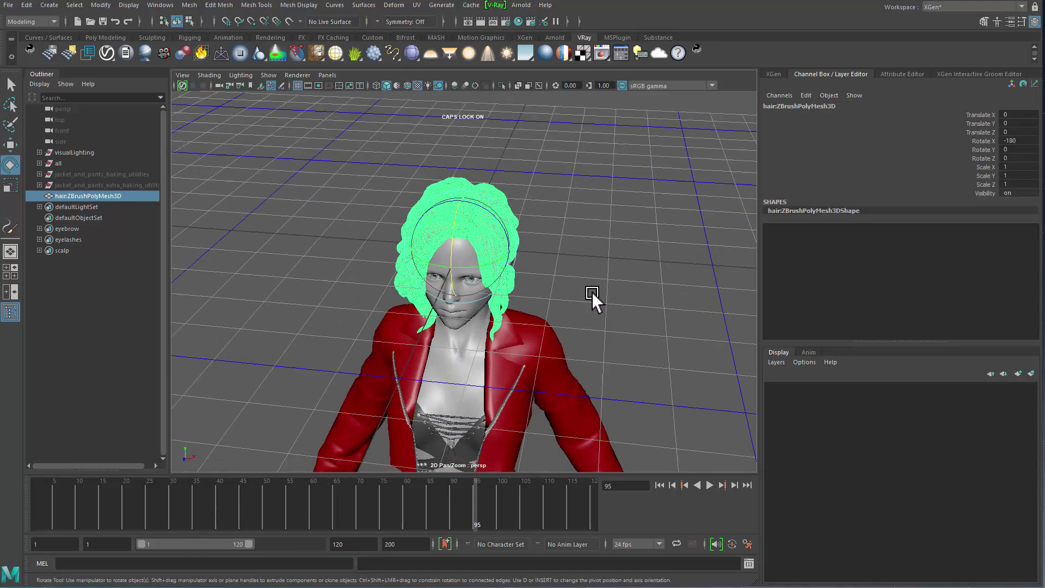
left_click_drag(590, 291, 609, 282, "alt")
right_click_drag(609, 282, 562, 302, "alt")
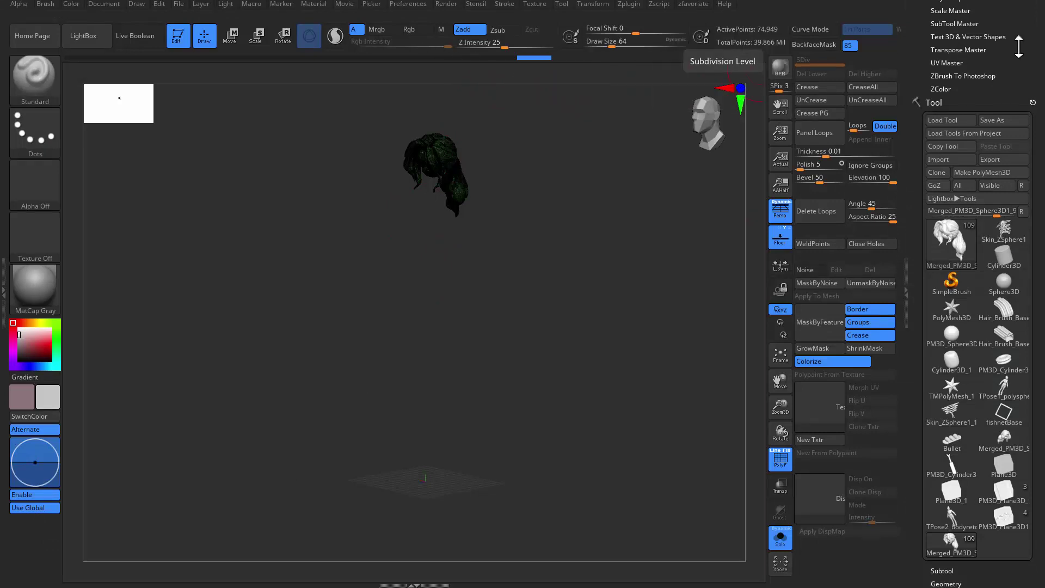
Step: Switch back from ZBrush to Maya and move the timeline to frame 120
left_click(1013, 5)
left_click(562, 299)
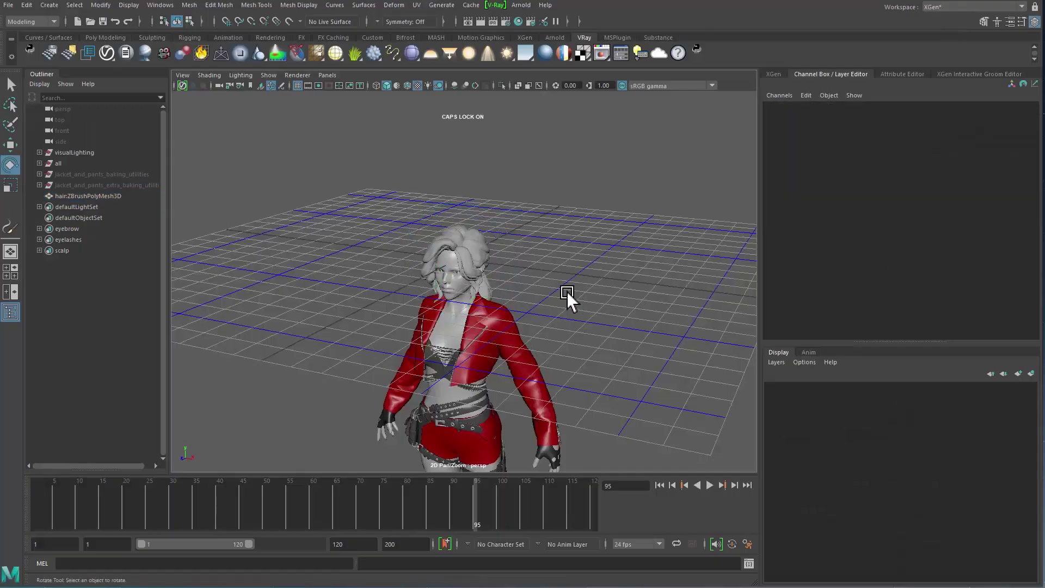
left_click_drag(461, 345, 603, 293, "alt")
left_click_drag(69, 518, 594, 472)
Step: Select the hair mesh on the character's head and parent it under the "all" group
left_click(504, 215)
left_click_drag(567, 243, 500, 256, "alt")
right_click_drag(501, 255, 602, 290, "alt")
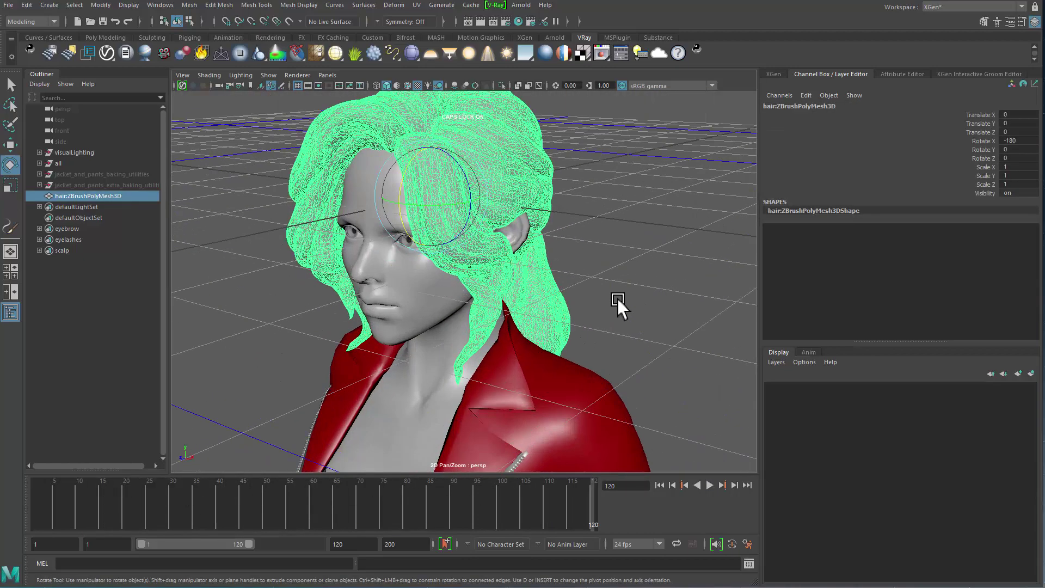
middle_click_drag(602, 290, 622, 310, "alt")
key("q")
left_click(623, 236)
left_click(535, 212)
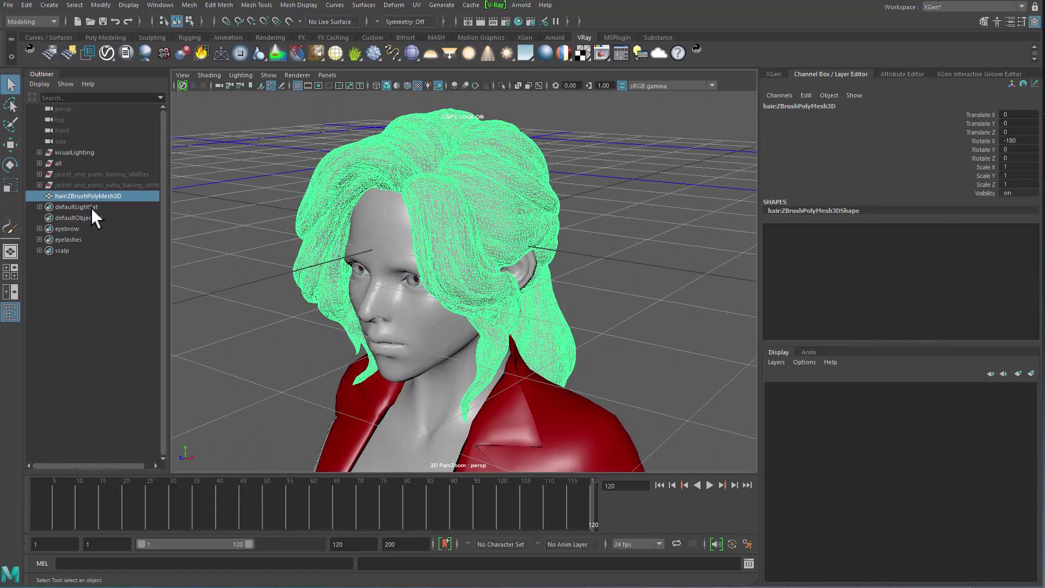
left_click_drag(86, 199, 77, 164)
left_click(77, 164)
Step: Go to frame 1 and check the size and position of the parented hair relative to the character
key("alt+v")
right_click_drag(520, 356, 380, 352, "alt")
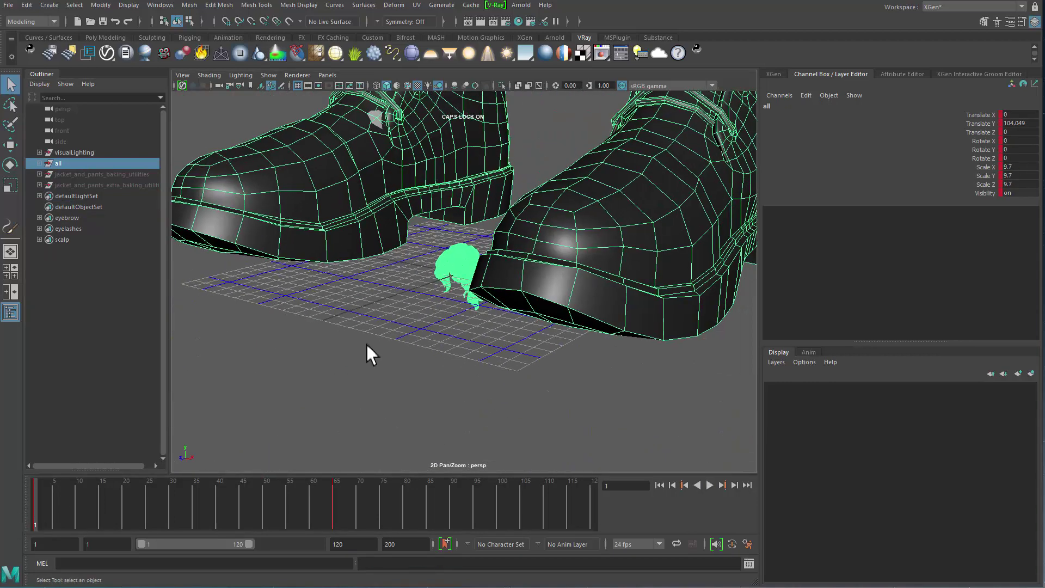
left_click(380, 351)
left_click(453, 276)
middle_click_drag(453, 272, 441, 375, "alt")
right_click_drag(441, 376, 389, 256, "alt")
middle_click_drag(389, 257, 410, 382, "alt")
Step: Undo the last changes to get back to frame 120 and reselect the hair mesh on the character
key("ctrl+z")
key("ctrl+z")
key("ctrl+z")
middle_click_drag(446, 414, 442, 217, "alt")
right_click_drag(442, 218, 566, 413, "alt")
middle_click_drag(567, 414, 471, 217, "alt")
right_click_drag(471, 217, 522, 425, "alt")
middle_click_drag(522, 261, 530, 360, "alt")
right_click_drag(531, 359, 588, 374, "alt")
middle_click_drag(588, 373, 587, 389, "alt")
left_click(584, 204)
left_click(513, 224)
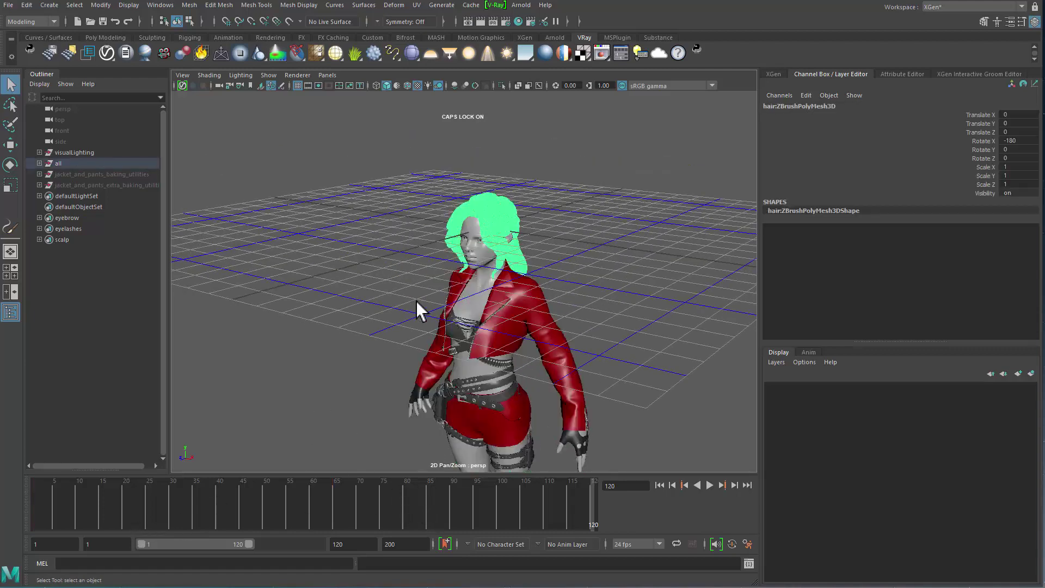
Step: Expand the "all" group to check its contents, and return the timeline to frame 1
left_click(39, 163)
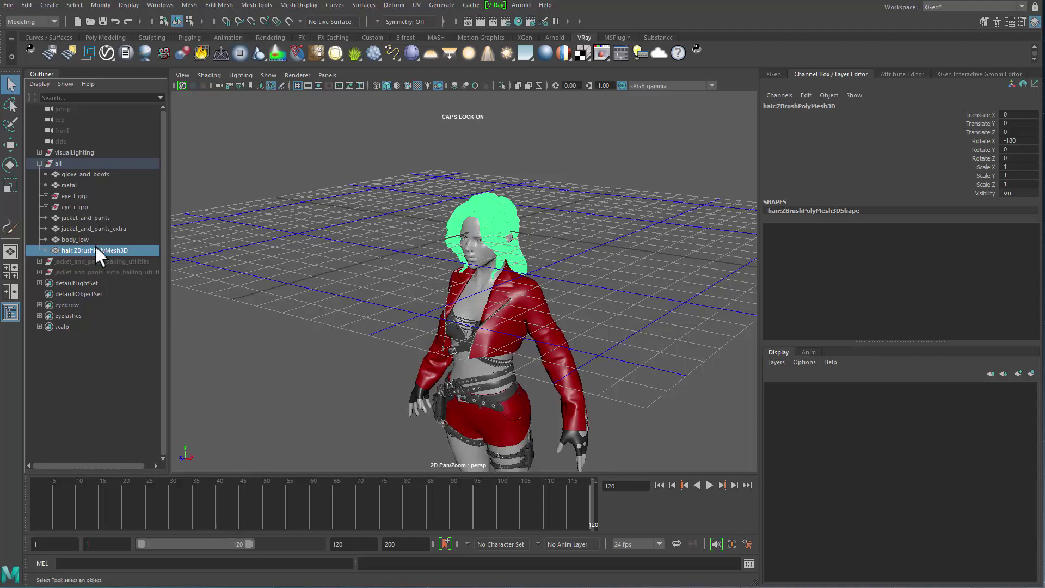
left_click(344, 238)
key("alt+v")
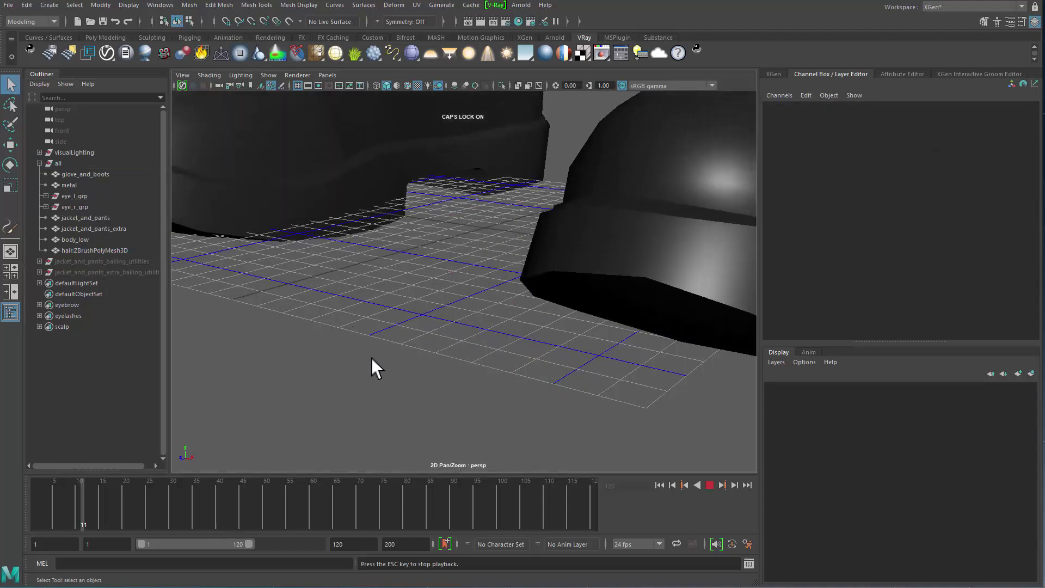
key("alt+v")
key("alt+shift+v")
Step: Check the hair on the character's head at frame 1 and unparent the hair mesh from the "all" group
right_click_drag(462, 301, 261, 245, "alt")
middle_click_drag(413, 174, 454, 334, "alt")
middle_click_drag(452, 117, 370, 462, "alt")
right_click_drag(490, 194, 584, 194, "alt")
key("ctrl+z")
key("ctrl+z")
key("ctrl+z")
key("ctrl+z")
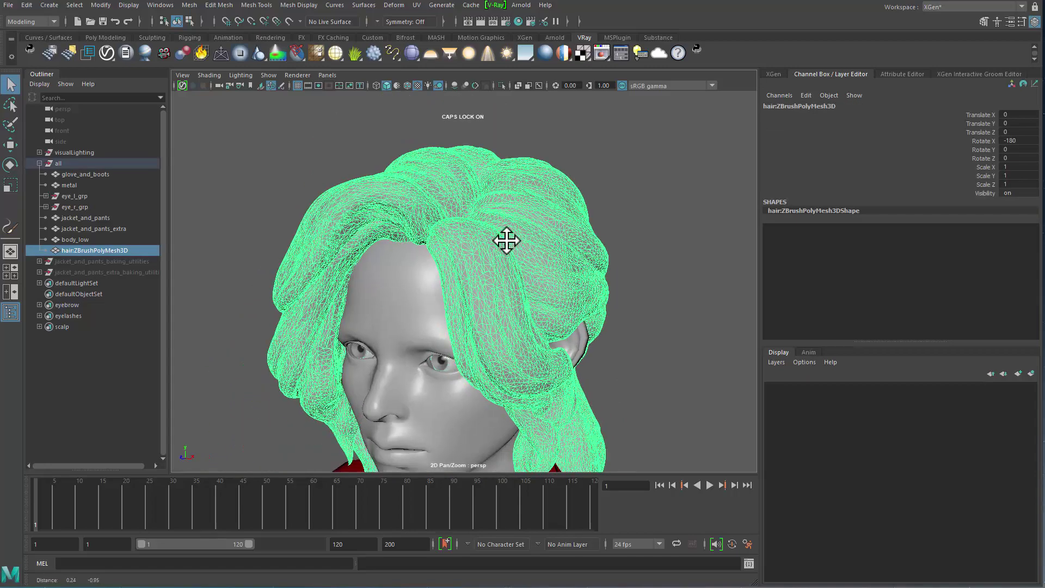
key("shift+p")
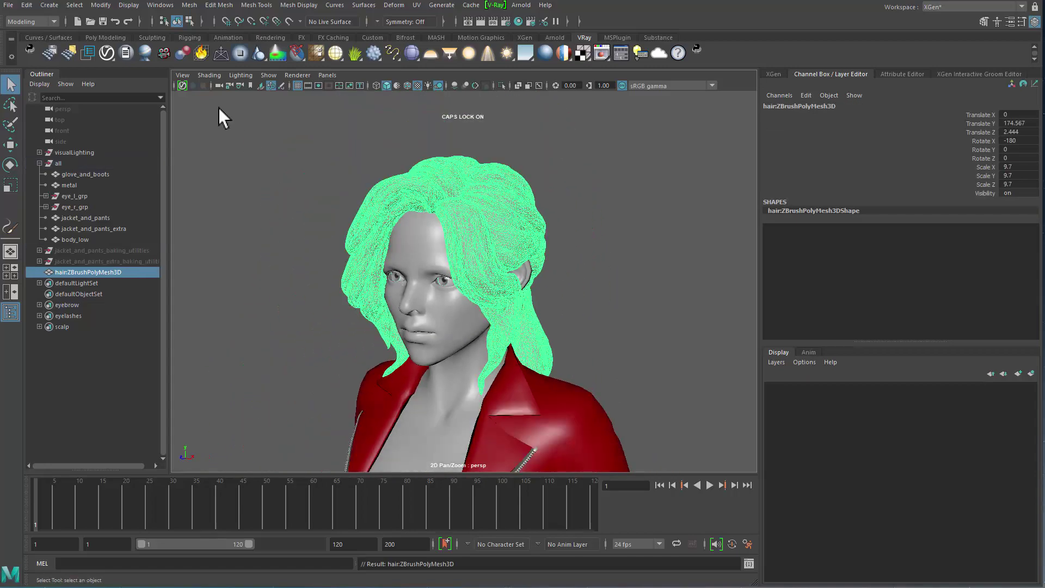
Step: Freeze the transformations of the unparented hair mesh
left_click(106, 8)
left_click(139, 55)
left_click(104, 7)
left_click(135, 83)
right_click_drag(321, 203, 461, 252, "alt")
middle_click_drag(461, 252, 360, 258, "alt")
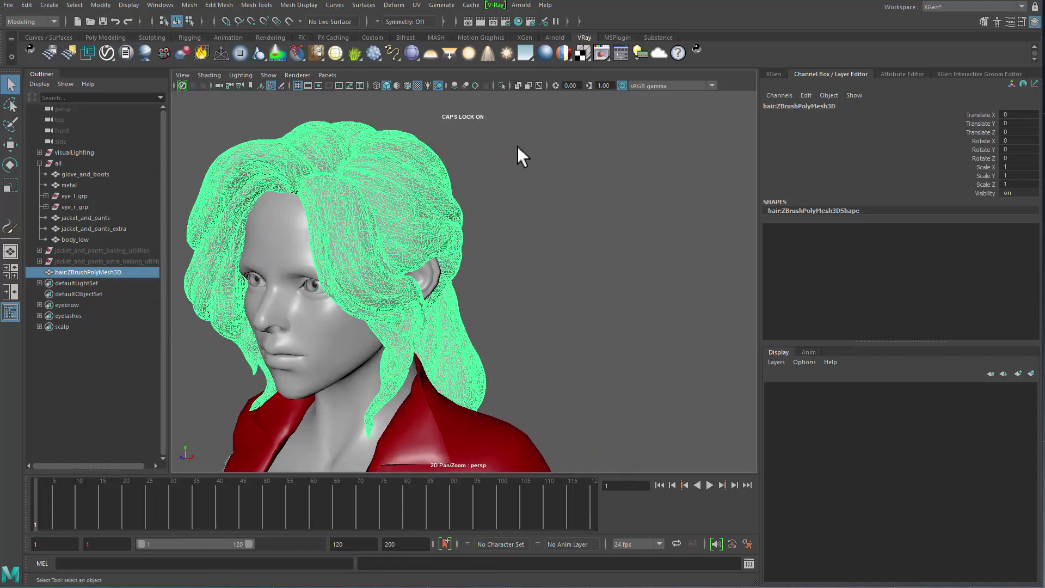
Step: Try to separate the hair mesh into individual pieces
right_click(516, 145, "shift")
left_click(498, 362)
left_click_drag(493, 357, 427, 320, "alt")
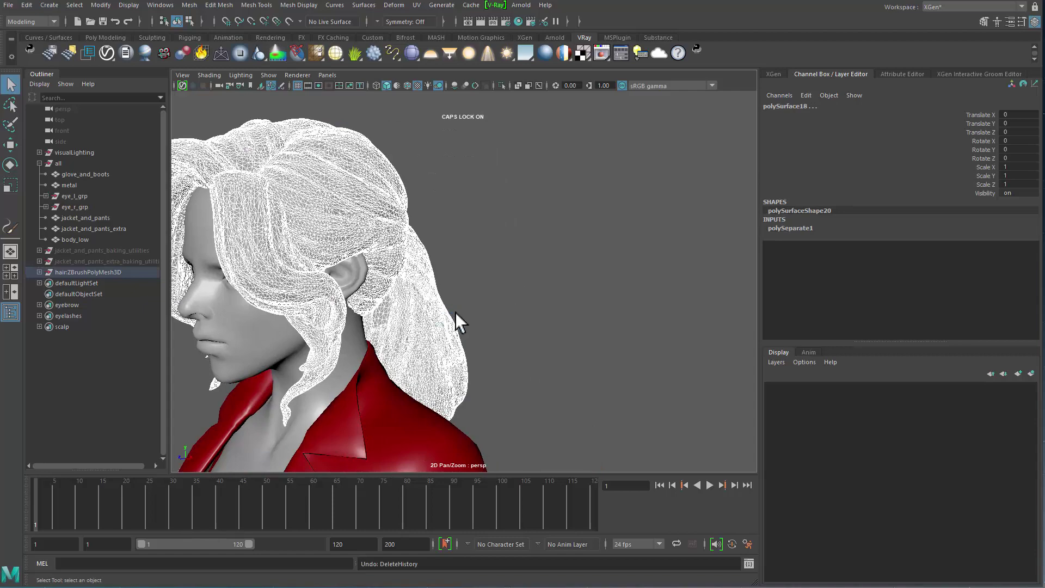
key("ctrl+z")
left_click_drag(499, 326, 467, 320, "alt")
middle_click_drag(466, 320, 475, 246, "alt")
Step: Apply an automatic UV projection to the hair mesh and deselect it
left_click(417, 5)
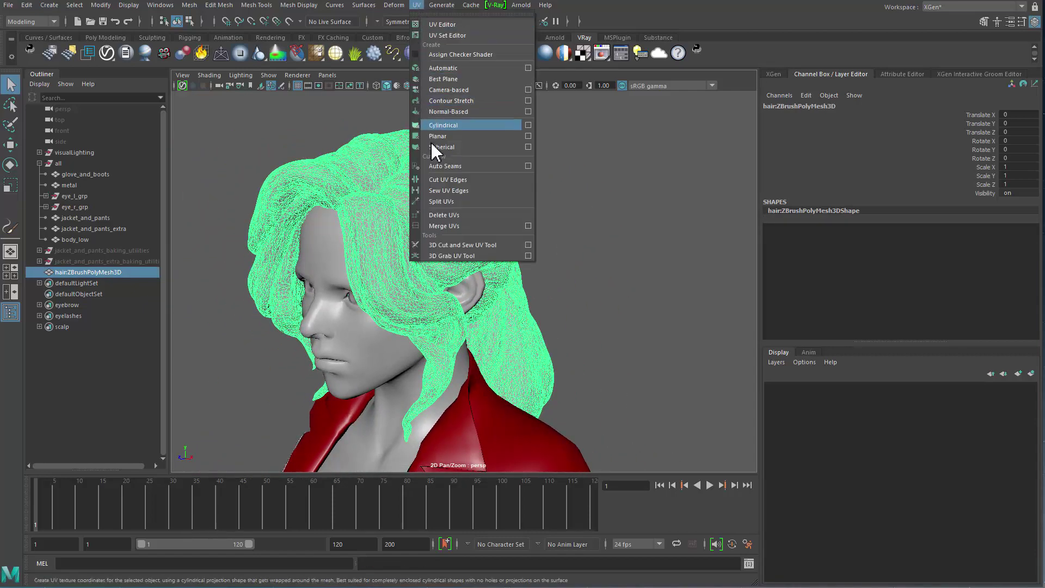
left_click(463, 71)
key("t")
middle_click_drag(422, 257, 527, 297, "alt")
right_click_drag(526, 297, 260, 186, "alt")
right_click_drag(408, 264, 468, 276, "alt")
middle_click_drag(468, 276, 483, 141, "alt")
middle_click_drag(483, 232, 473, 357, "alt")
key("q")
left_click(486, 274)
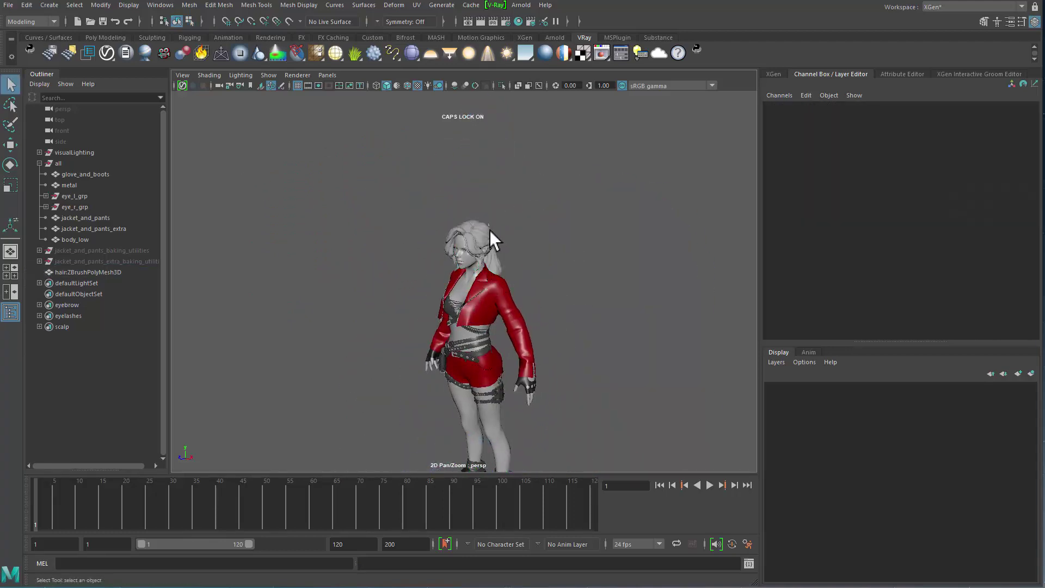
Step: Open the hair mesh in the UV Editor, close the editor and examine the hair on the head up close
scroll(495, 234, "up", 3)
left_click(426, 8)
left_click(429, 23)
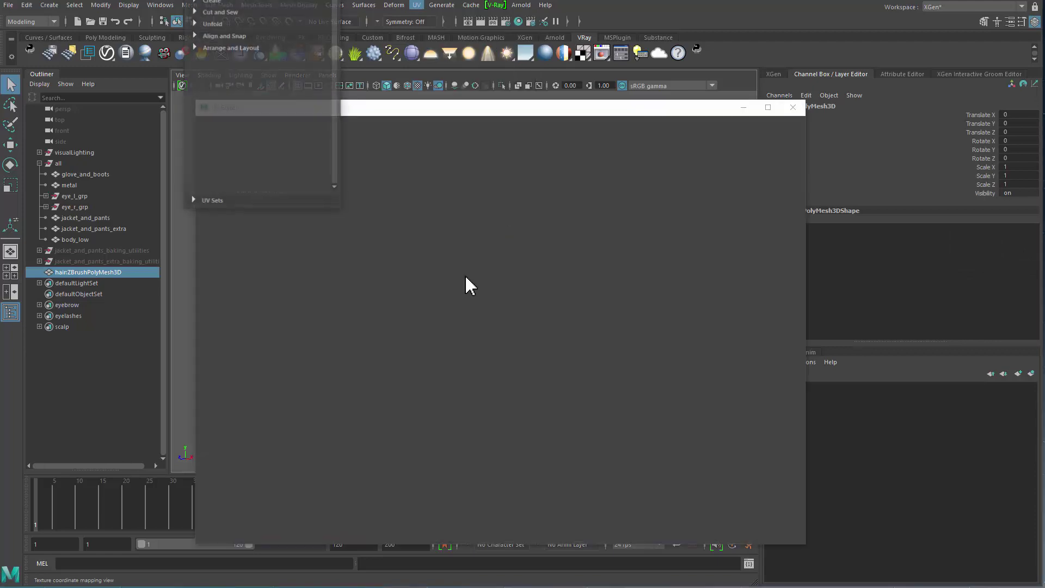
left_click(792, 108)
scroll(564, 244, "up", 3)
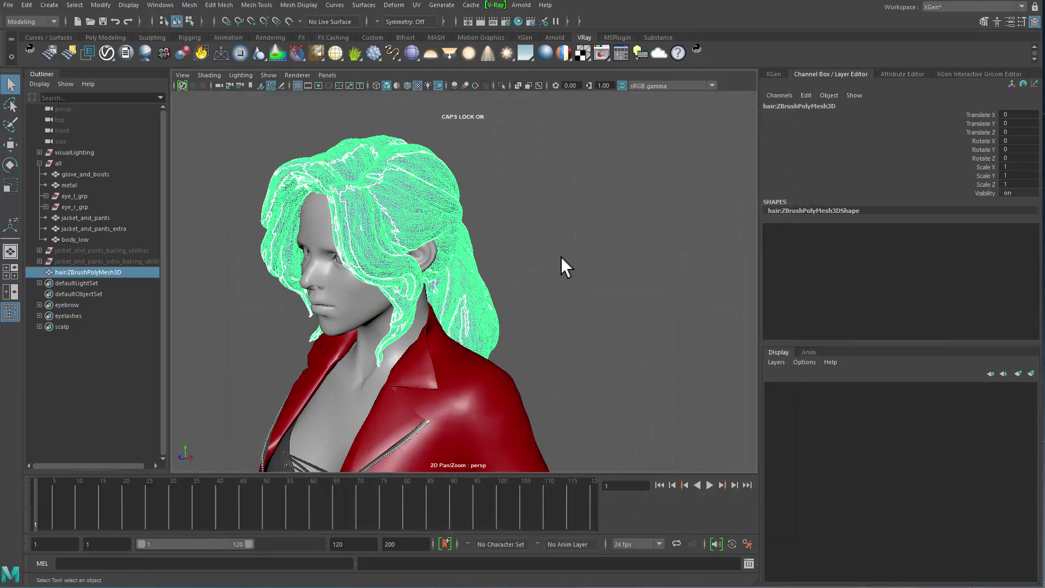
left_click(523, 215)
middle_click_drag(419, 218, 485, 278, "alt")
scroll(541, 257, "up", 5)
scroll(541, 257, "down", 4)
left_click_drag(456, 218, 467, 254, "alt")
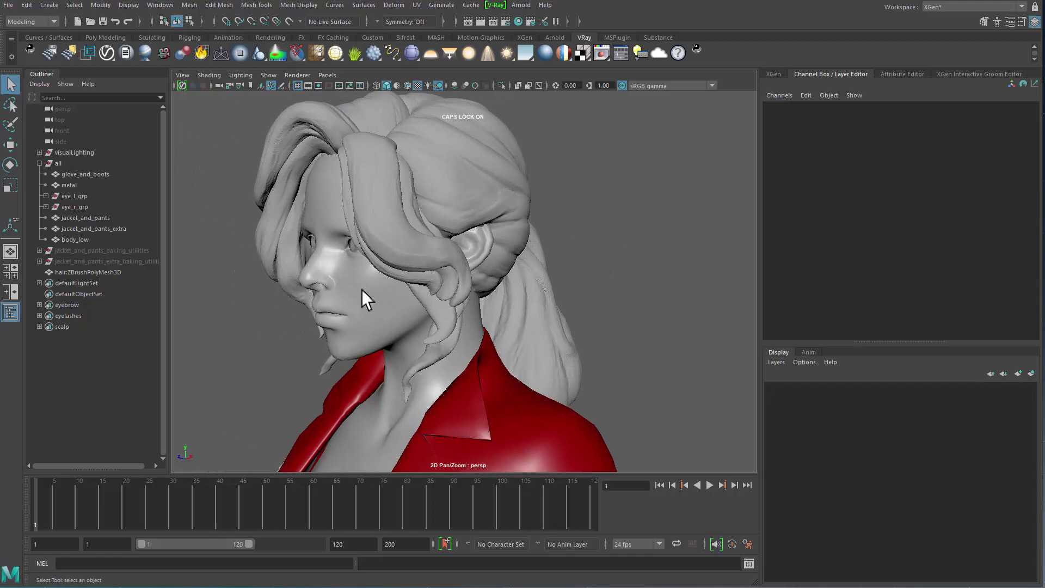
Step: Separate the hair mesh into individual pieces and delete their construction history
left_click(496, 190)
right_click_drag(497, 182, 482, 397, "shift")
middle_click_drag(421, 344, 411, 381, "alt")
key("alt+shift+d")
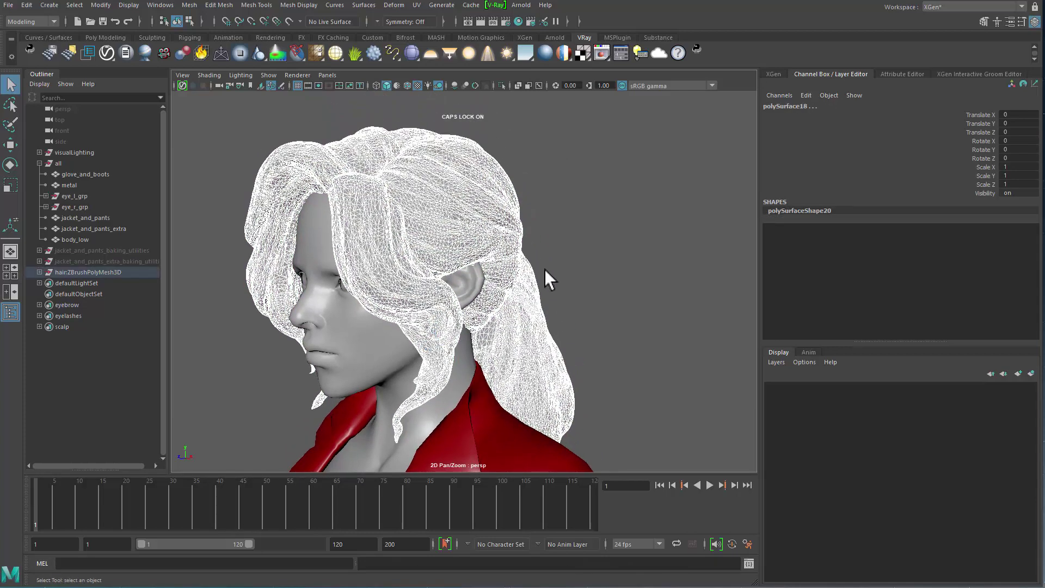
Step: Check the separated hair pieces individually and expand the hair group in the scene hierarchy
left_click(603, 219)
left_click(396, 276)
left_click(282, 312)
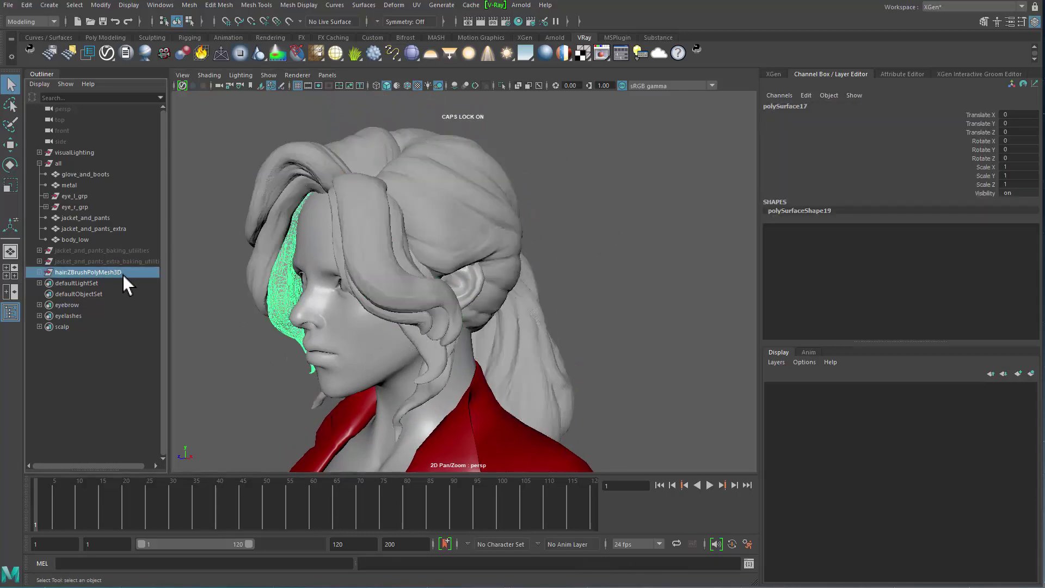
left_click(87, 272)
left_click(41, 273)
scroll(112, 364, "down", 3)
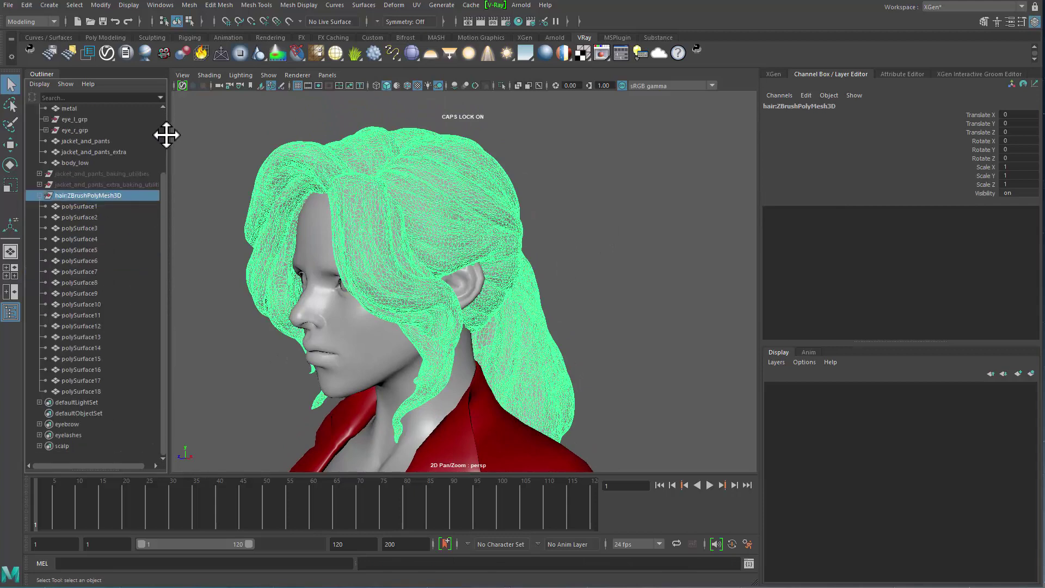
middle_click_drag(141, 264, 142, 267, "alt")
left_click(213, 379)
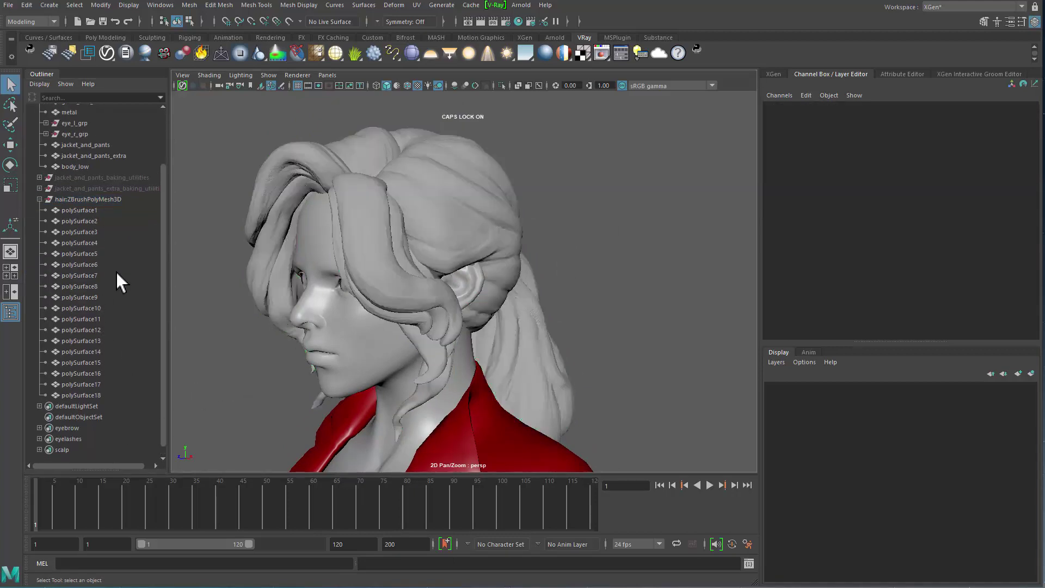
Step: Hide all separated hair pieces except polySurface16, the cap covering the back of the head
mouse_move(364, 232)
left_mouse_down("alt")
mouse_move(374, 212)
mouse_move(452, 203)
mouse_move(454, 263)
mouse_move(378, 234)
mouse_move(528, 264)
mouse_move(360, 223)
left_mouse_up("alt")
left_click_drag(308, 314, 183, 352, "alt")
left_click(97, 212)
left_click(93, 396, "shift")
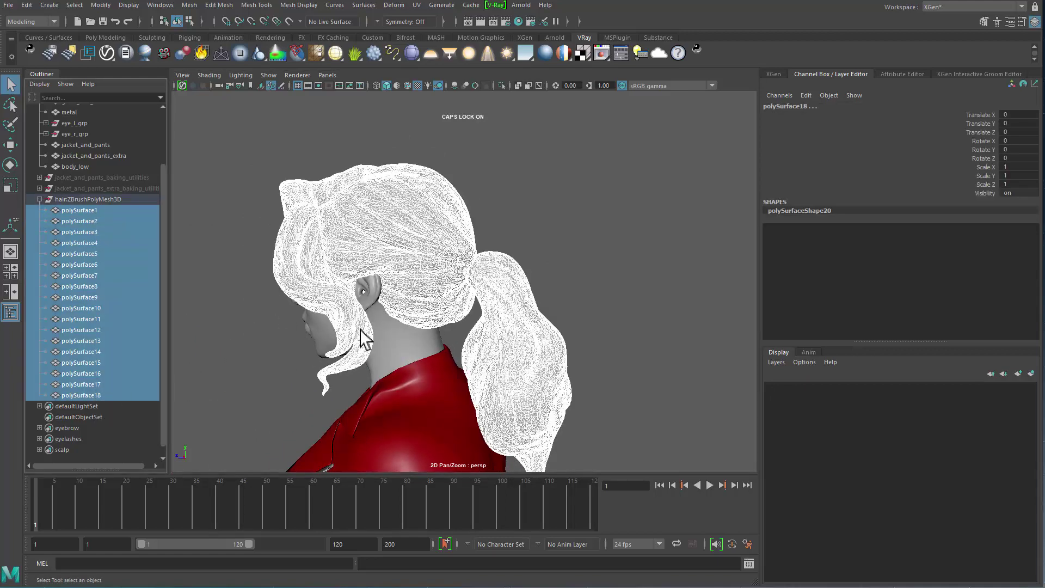
left_click_drag(385, 327, 432, 327, "alt")
left_click(514, 353, "ctrl")
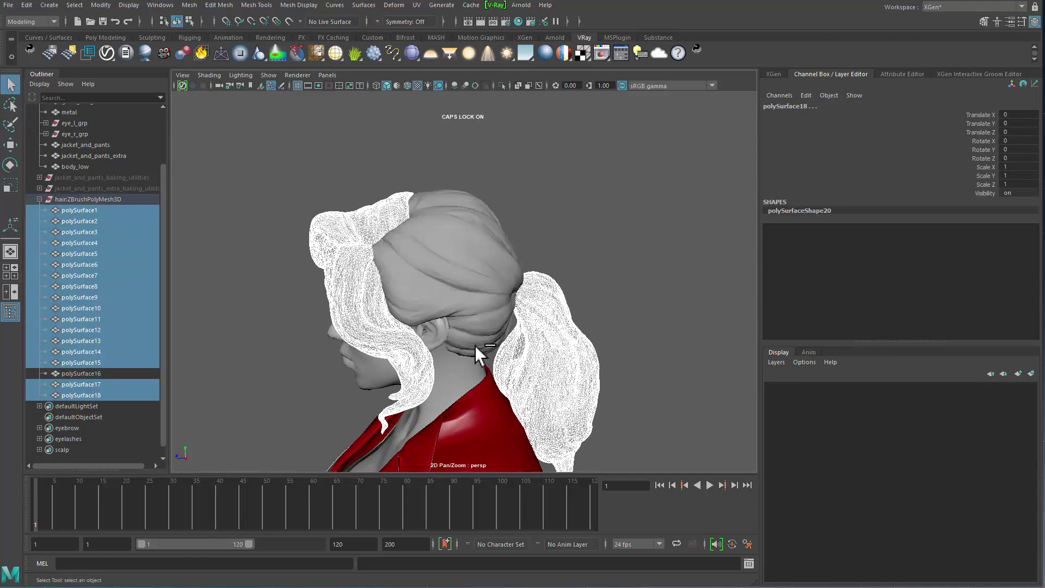
key("ctrl+h")
Step: Select the remaining hair cap polySurface16 and make it paintable for Paint Effects
left_click(497, 282)
left_click_drag(497, 282, 581, 329, "alt")
scroll(580, 330, "up", 2)
left_click(441, 5)
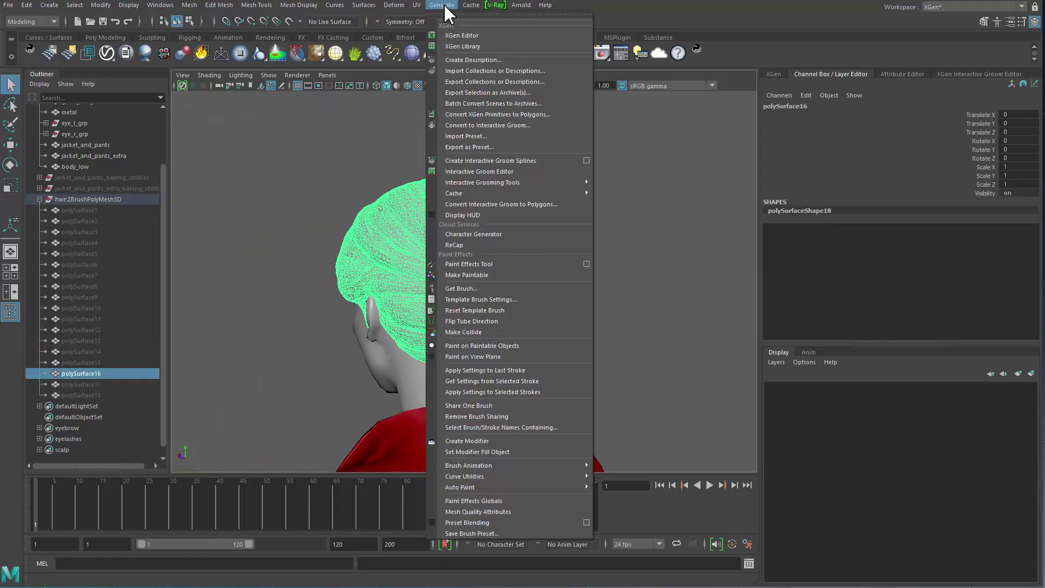
left_click(482, 275)
scroll(495, 303, "up", 4)
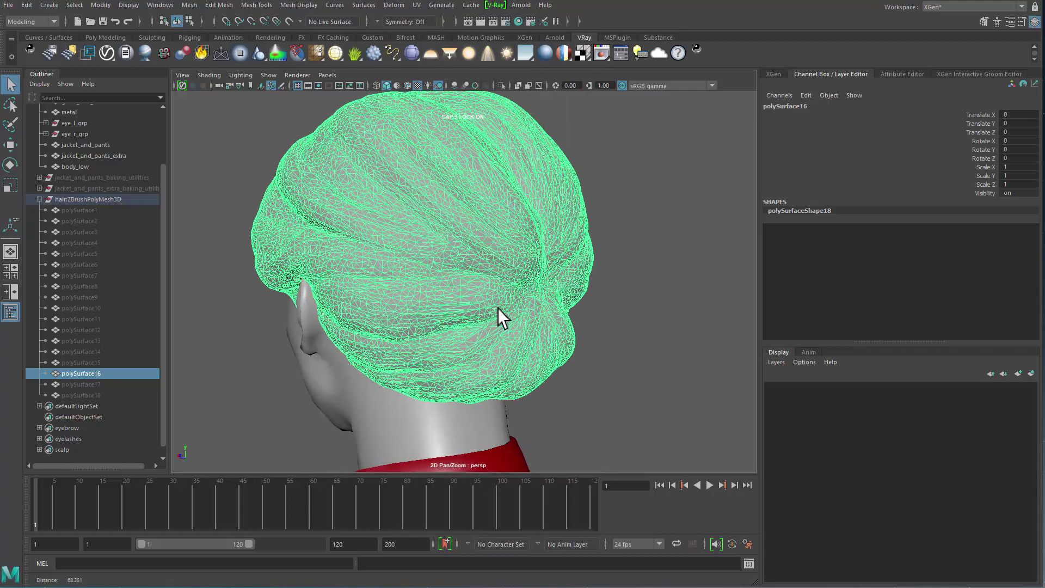
Step: Paint four Paint Effects strokes on the hair cap, following the upper and lower strand flow toward the gathering point
left_click(445, 5)
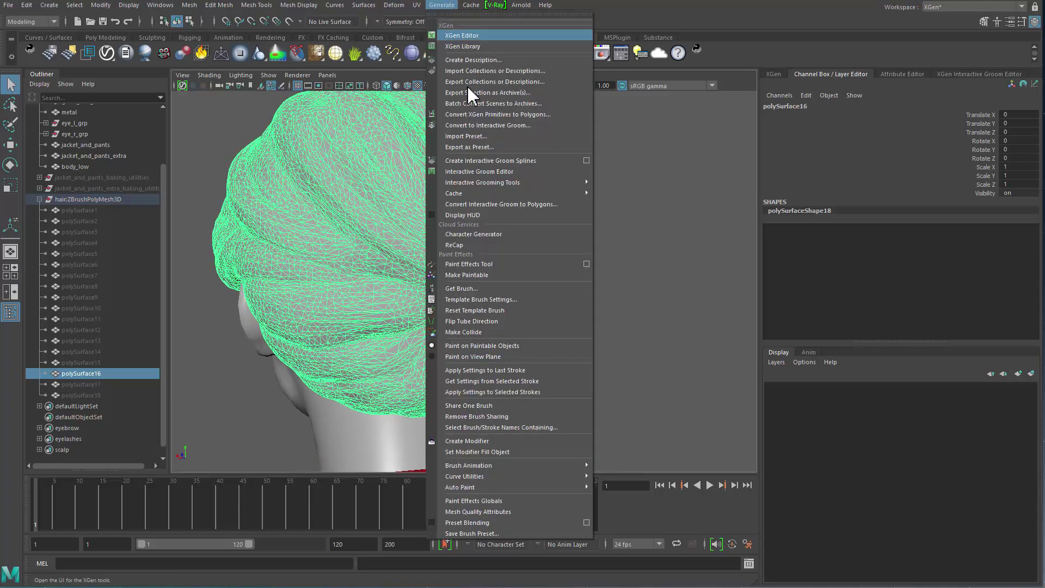
left_click(502, 263)
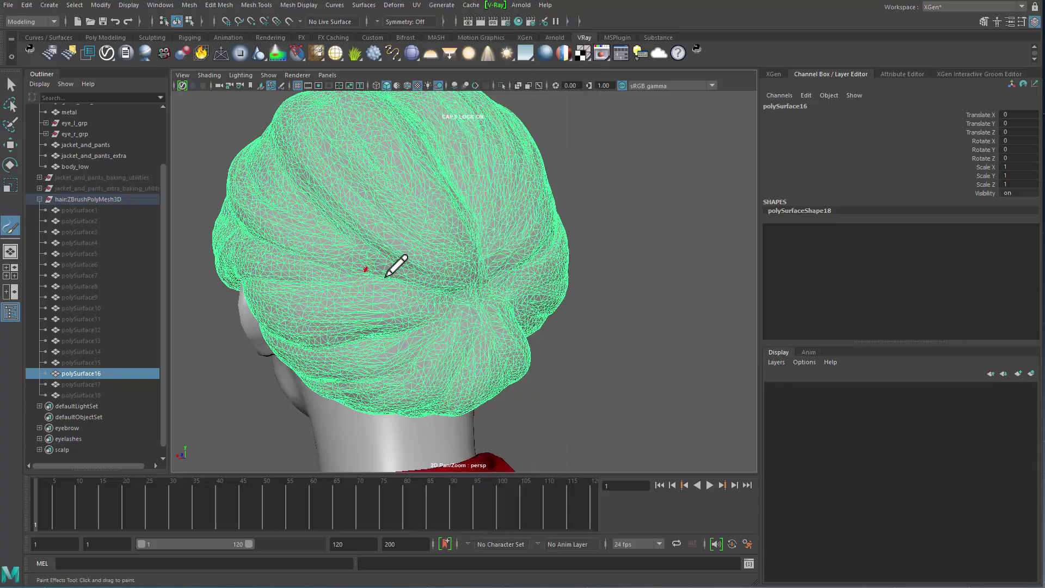
scroll(398, 263, "up", 5)
scroll(410, 276, "down", 4)
mouse_move(410, 276)
left_mouse_down("alt")
mouse_move(247, 235)
mouse_move(348, 243)
mouse_move(427, 224)
mouse_move(402, 293)
mouse_move(429, 256)
mouse_move(391, 246)
left_mouse_up("alt")
scroll(403, 293, "up", 3)
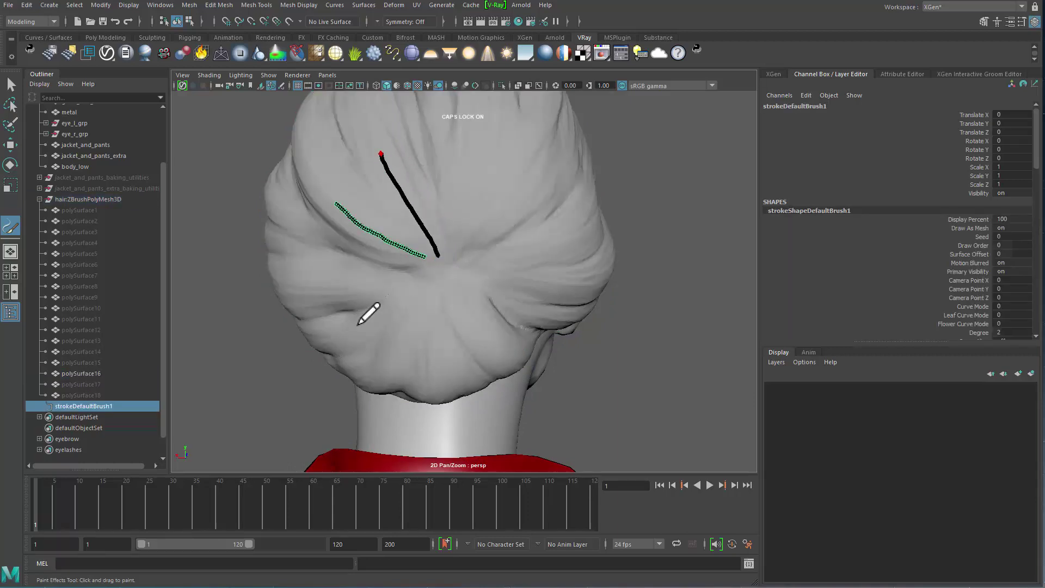
mouse_move(349, 328)
left_mouse_down("alt")
mouse_move(375, 315)
mouse_move(360, 287)
left_mouse_up("alt")
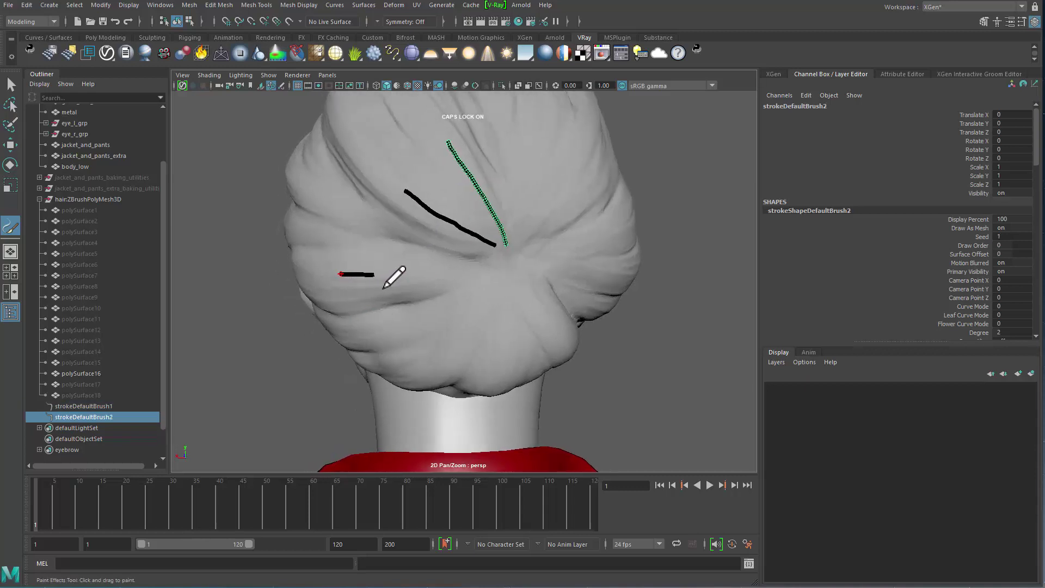
left_click_drag(455, 296, 433, 281, "alt")
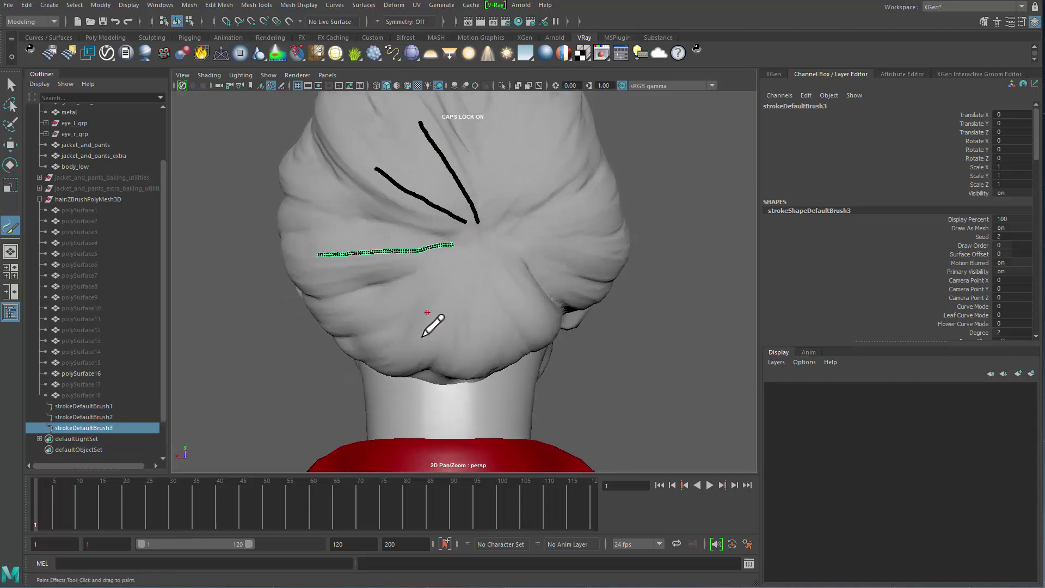
middle_click_drag(422, 334, 418, 319, "alt")
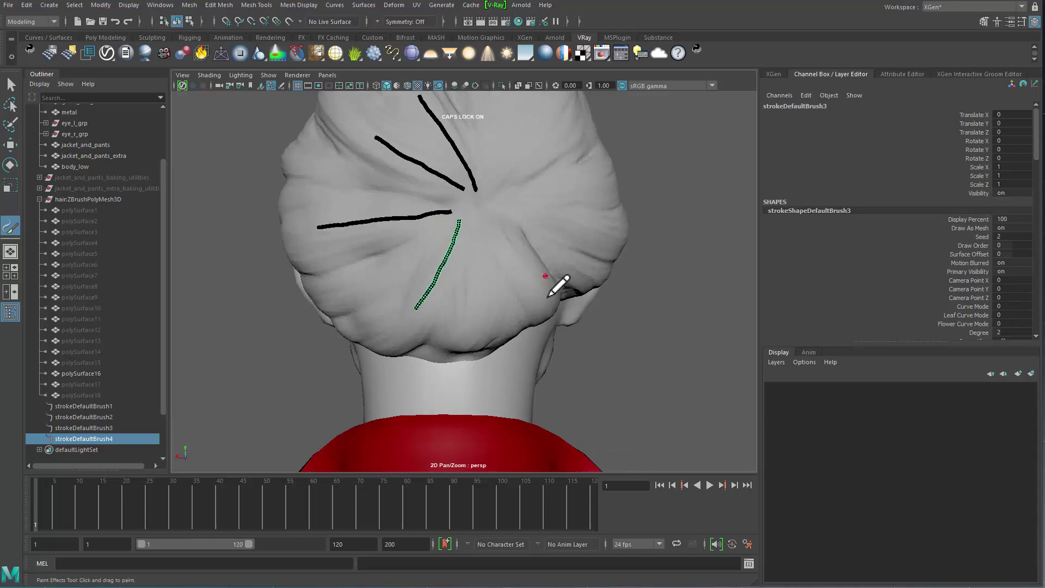
Step: Paint four more strokes on the other side of the hair cap, radiating out from the gathering point
mouse_move(532, 229)
left_mouse_down("alt")
mouse_move(544, 213)
mouse_move(556, 237)
left_mouse_up("alt")
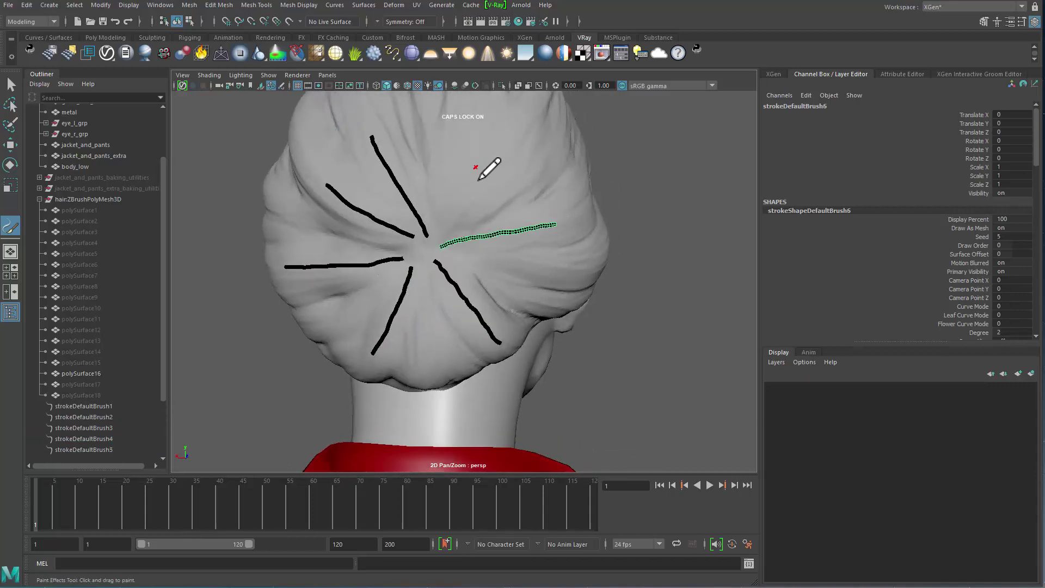
scroll(370, 270, "down", 4)
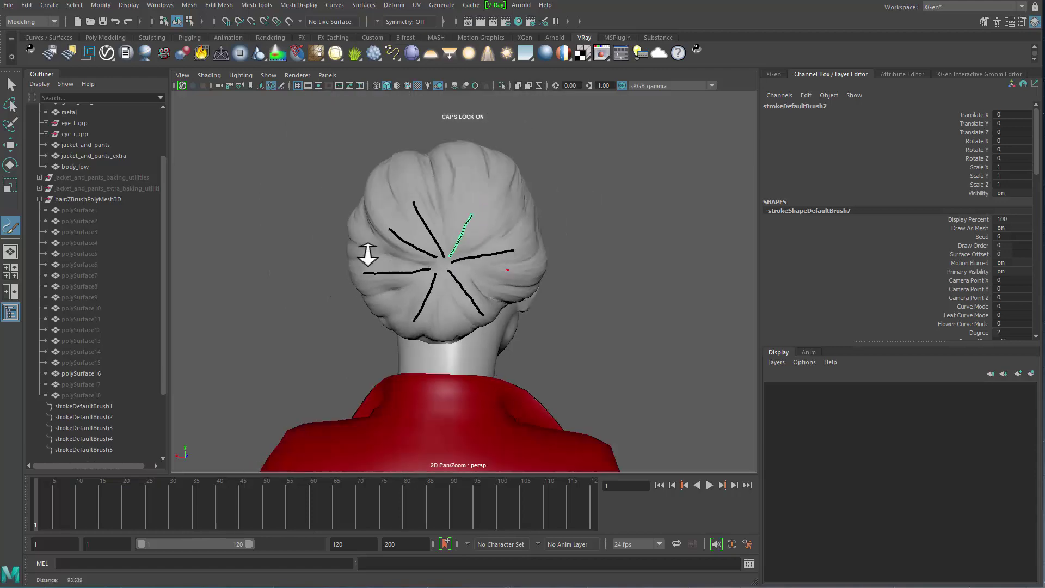
mouse_move(362, 286)
left_mouse_down("alt")
mouse_move(425, 303)
mouse_move(453, 328)
mouse_move(338, 291)
left_mouse_up("alt")
right_click_drag(338, 291, 507, 305, "alt")
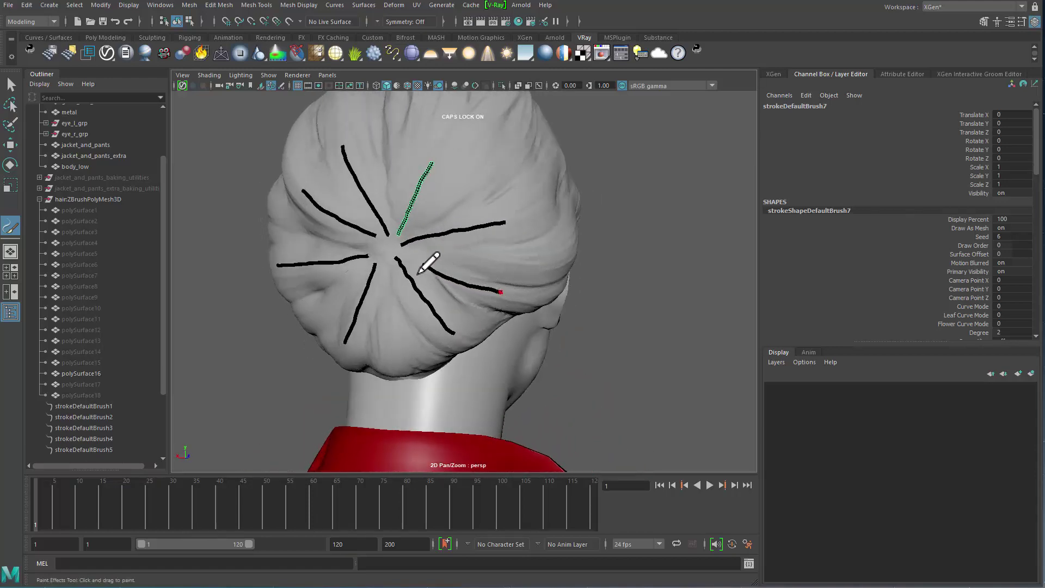
scroll(374, 299, "down", 4)
mouse_move(374, 299)
left_mouse_down("alt")
mouse_move(312, 295)
mouse_move(587, 327)
mouse_move(550, 285)
left_mouse_up("alt")
middle_click_drag(551, 284, 381, 278, "alt")
mouse_move(413, 275)
left_mouse_down("alt")
mouse_move(386, 270)
mouse_move(385, 283)
left_mouse_up("alt")
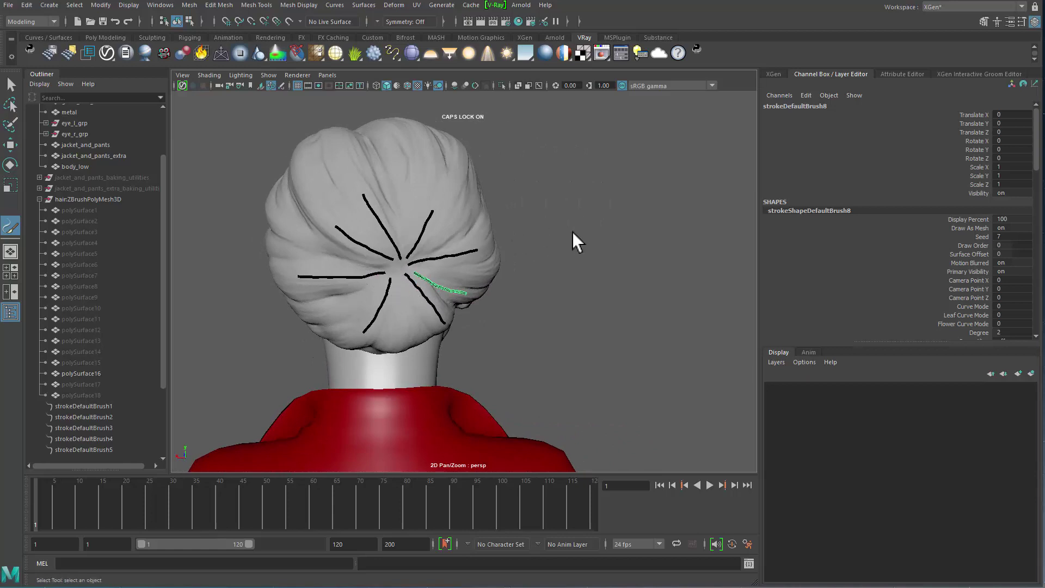
Step: Select strokeDefaultBrush1 through strokeDefaultBrush8 and convert them with Paint Effects to Curves
key("q")
left_click(575, 233)
left_click(104, 406)
left_click(96, 451, "shift")
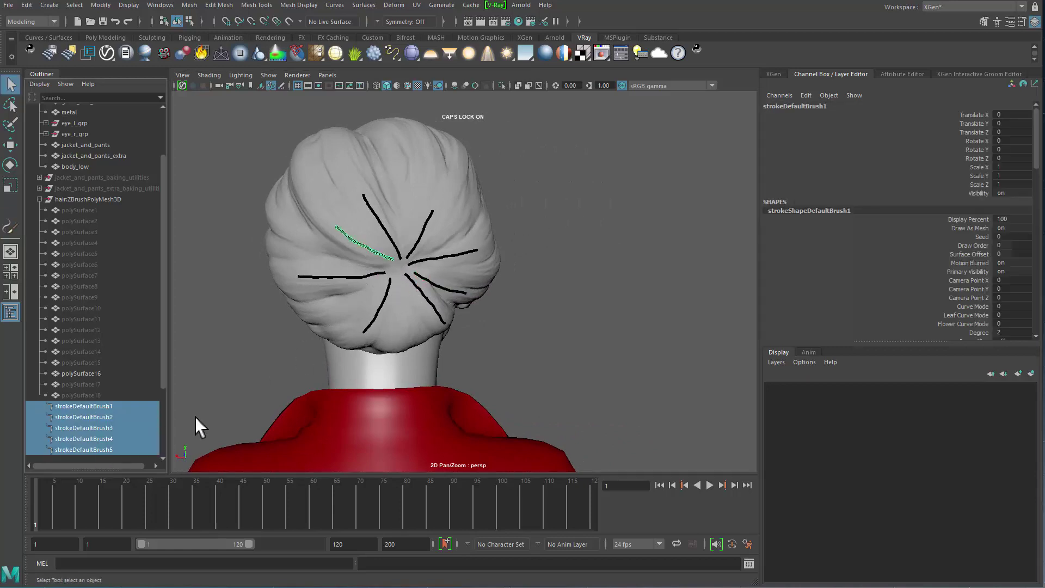
scroll(392, 279, "down", 4)
mouse_move(392, 278)
left_mouse_down("alt")
mouse_move(404, 278)
mouse_move(365, 283)
left_mouse_up("alt")
scroll(365, 283, "up", 2)
middle_click_drag(120, 359, 119, 266, "alt")
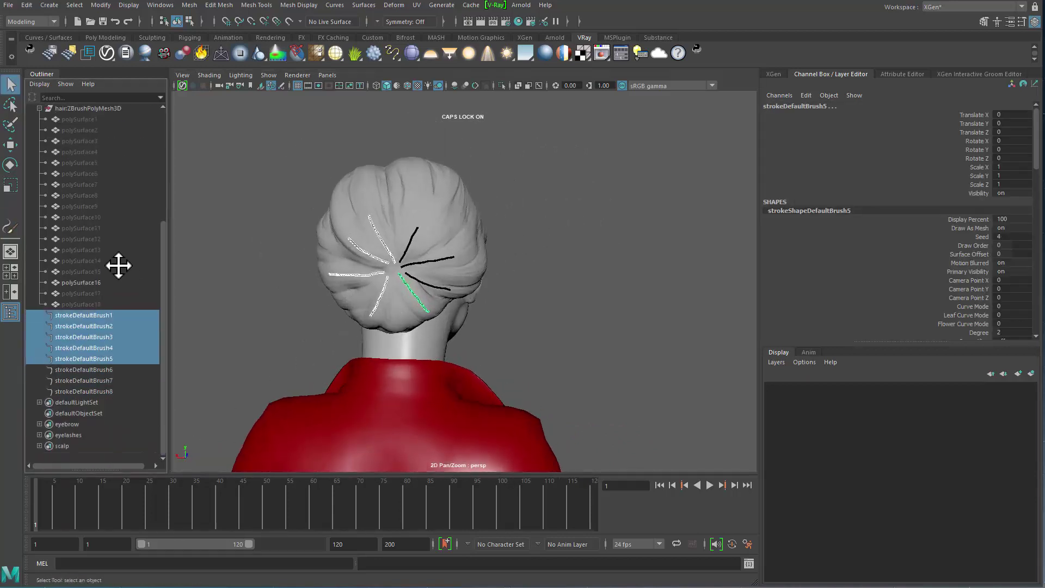
left_click(109, 392, "shift")
right_click_drag(361, 303, 451, 300, "alt")
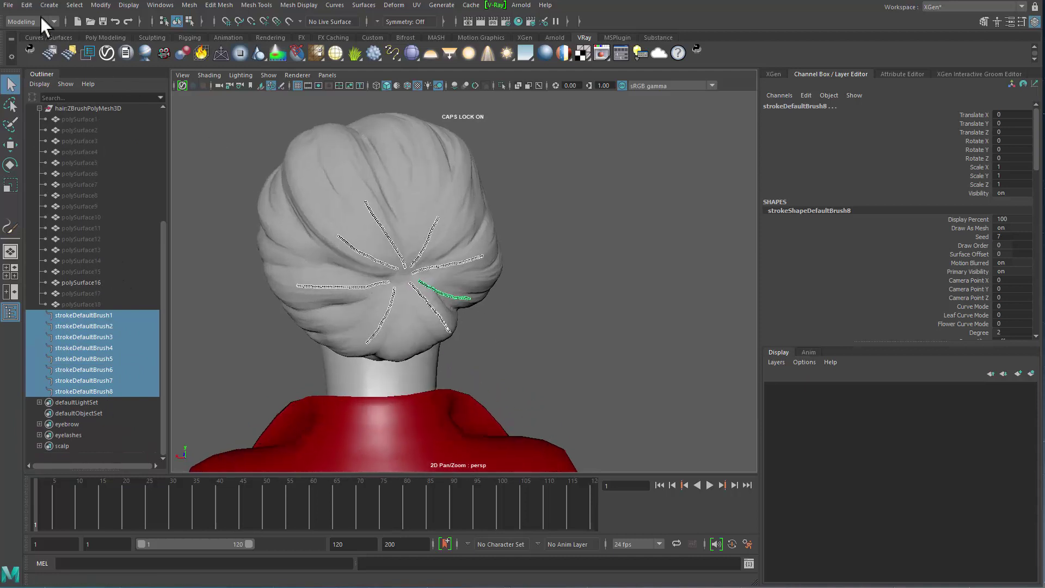
left_click(98, 6)
mouse_move(208, 268)
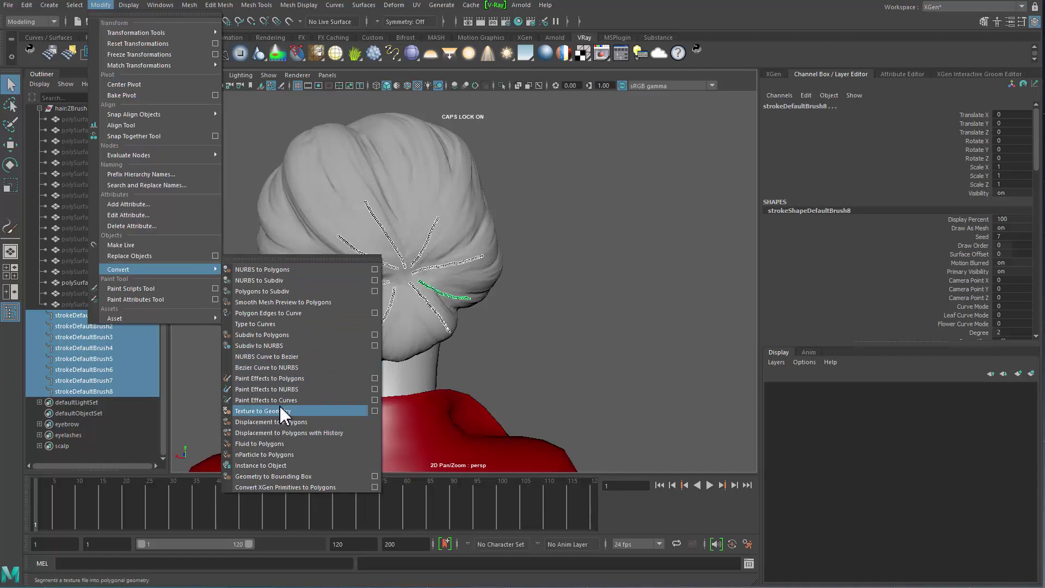
left_click(267, 400)
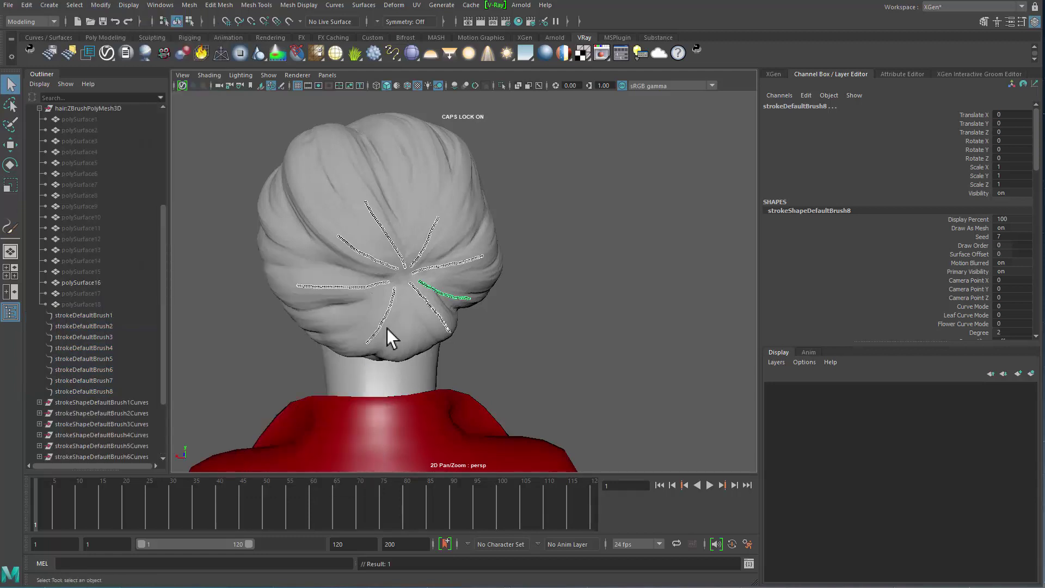
Step: Inspect the converted curves on the hair and toggle their stroke curve groups in the scene hierarchy
left_click(303, 341)
left_click_drag(303, 340, 347, 341, "alt")
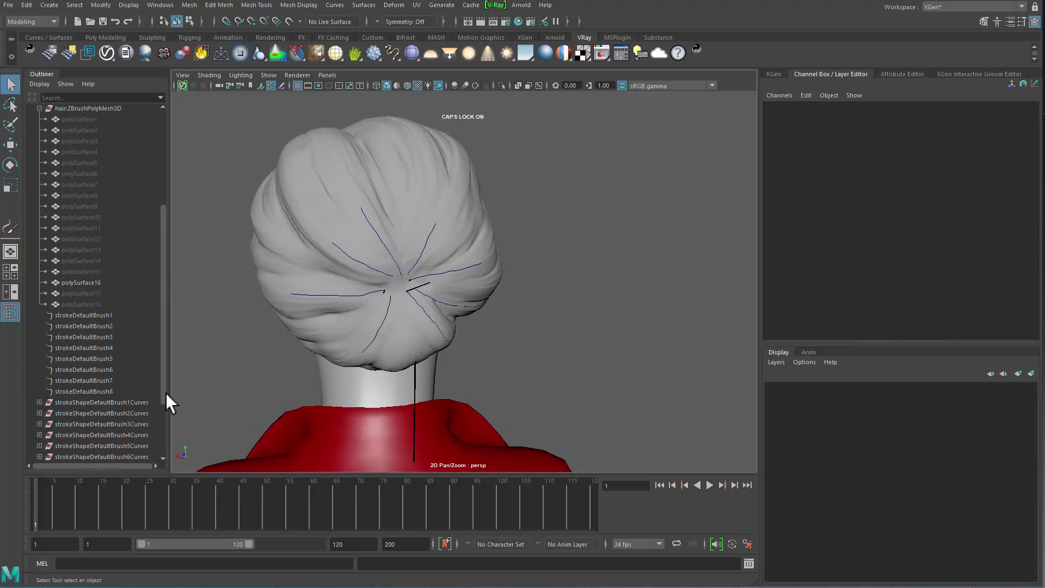
mouse_move(388, 294)
left_mouse_down("alt")
mouse_move(395, 282)
mouse_move(405, 300)
left_mouse_up("alt")
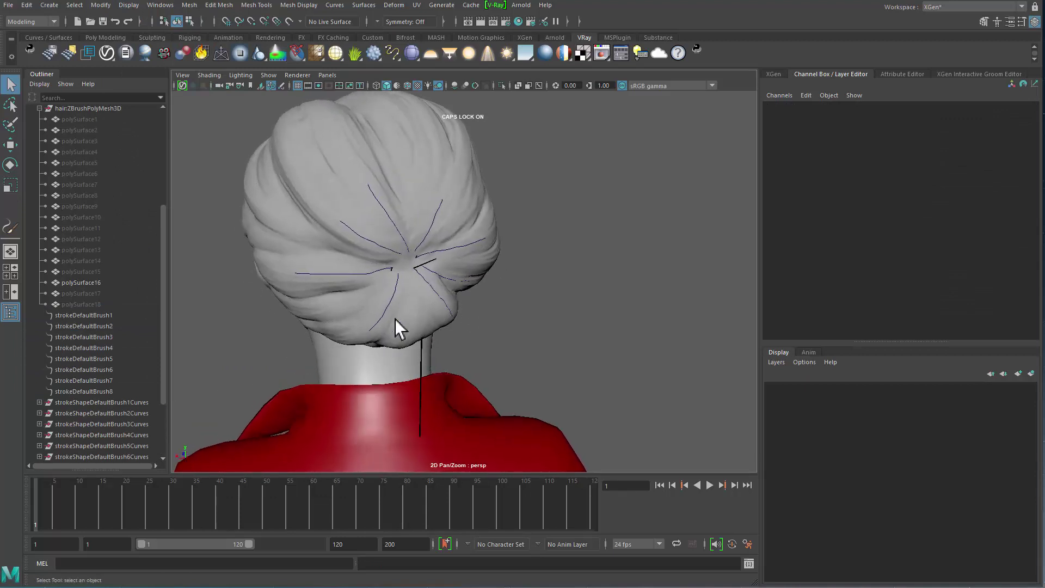
scroll(81, 376, "down", 3)
left_click(39, 391)
left_click(39, 380)
left_click(39, 370)
left_click(40, 359)
left_click(39, 347)
left_click(39, 337)
left_click(40, 326)
left_click(39, 315)
Step: Undo the Paint Effects to Curves conversion so the original strokes are selected
left_click(46, 326)
key("ctrl+z")
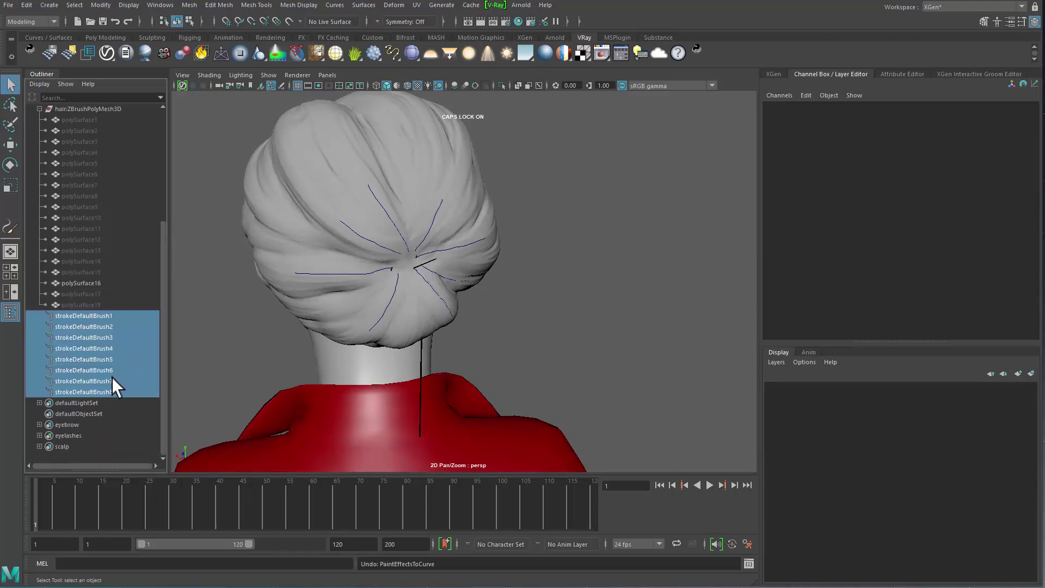
key("ctrl+z")
middle_click_drag(375, 249, 378, 289, "alt")
mouse_move(352, 282)
left_mouse_down("alt")
mouse_move(433, 280)
mouse_move(504, 215)
mouse_move(369, 310)
left_mouse_up("alt")
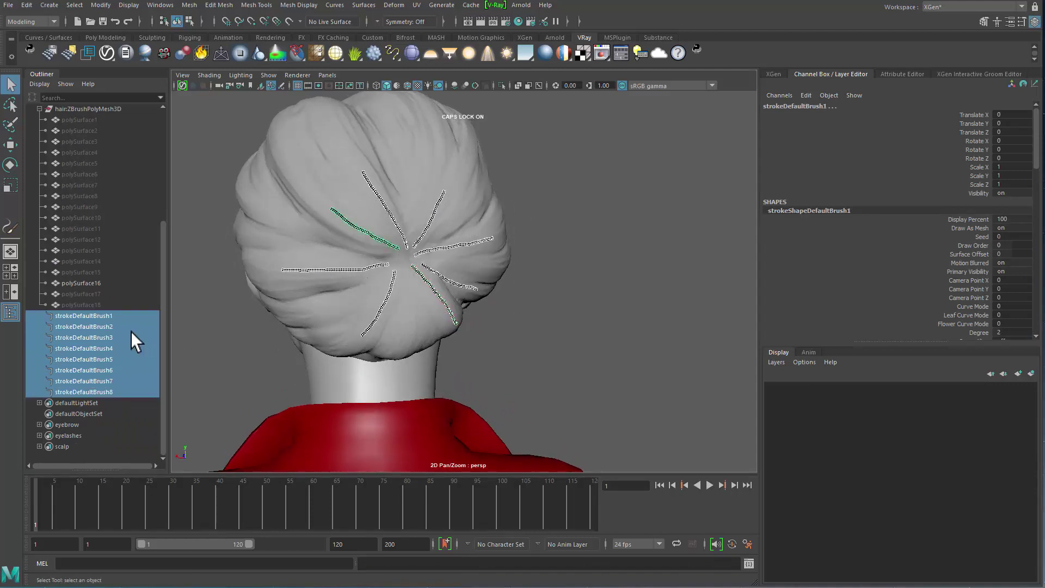
Step: Select all eight brush strokes and open the JT xgen Hair Toolkit
left_click(125, 317)
left_click(114, 392, "shift")
mouse_move(482, 274)
left_mouse_down("alt")
mouse_move(515, 262)
mouse_move(490, 260)
left_mouse_up("alt")
left_click(697, 51)
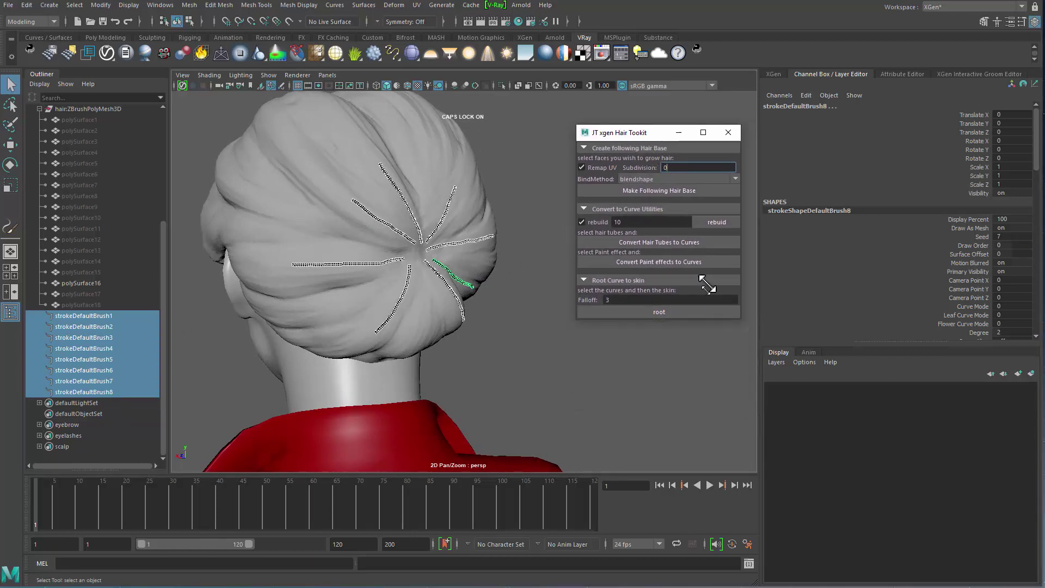
Step: Convert the selected Paint Effects strokes to curves with the hair toolkit, keeping rebuild enabled at 10
left_click_drag(469, 272, 475, 314, "alt")
right_click_drag(475, 313, 309, 244, "alt")
left_click_drag(309, 244, 371, 253, "alt")
right_click_drag(371, 253, 463, 256, "alt")
mouse_move(463, 256)
middle_mouse_down("alt")
mouse_move(478, 268)
mouse_move(458, 265)
middle_mouse_up("alt")
left_click_drag(458, 272, 430, 174, "alt")
left_click_drag(439, 275, 485, 298, "alt")
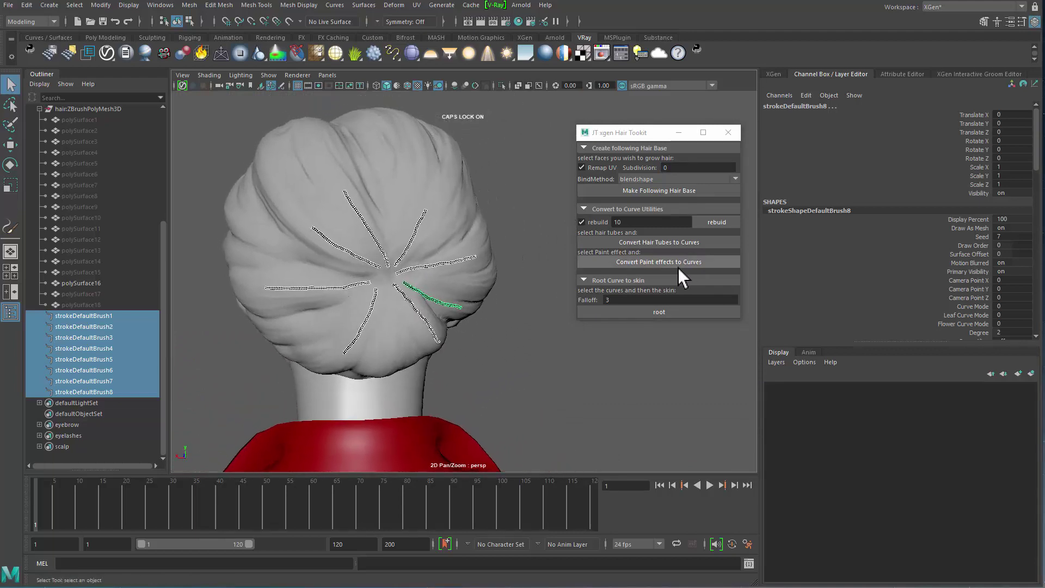
left_click(680, 266)
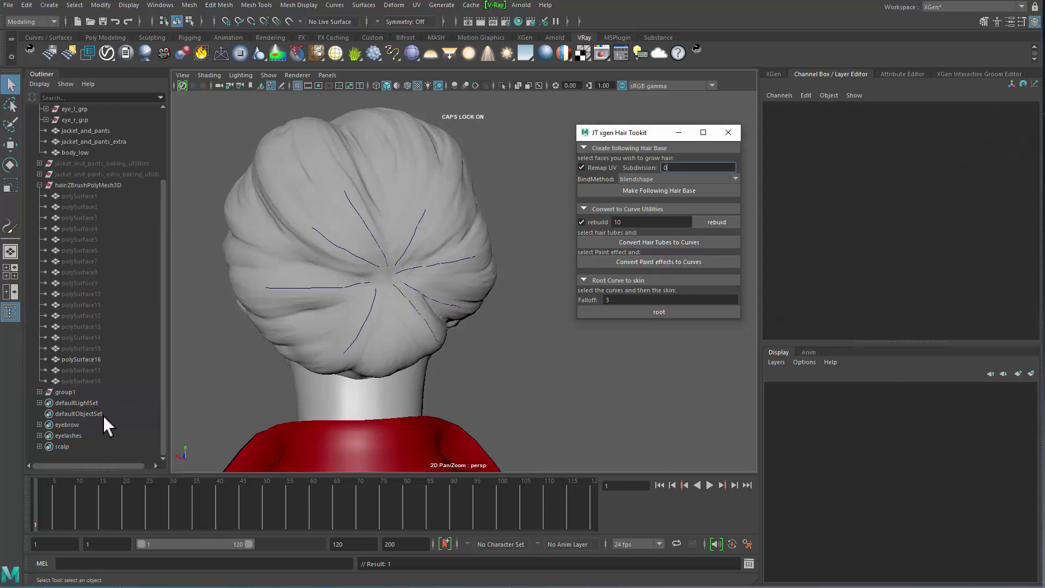
Step: Expand group1, select curve1 through curve8 and isolate them in the viewport
left_click(73, 393)
left_click(39, 392)
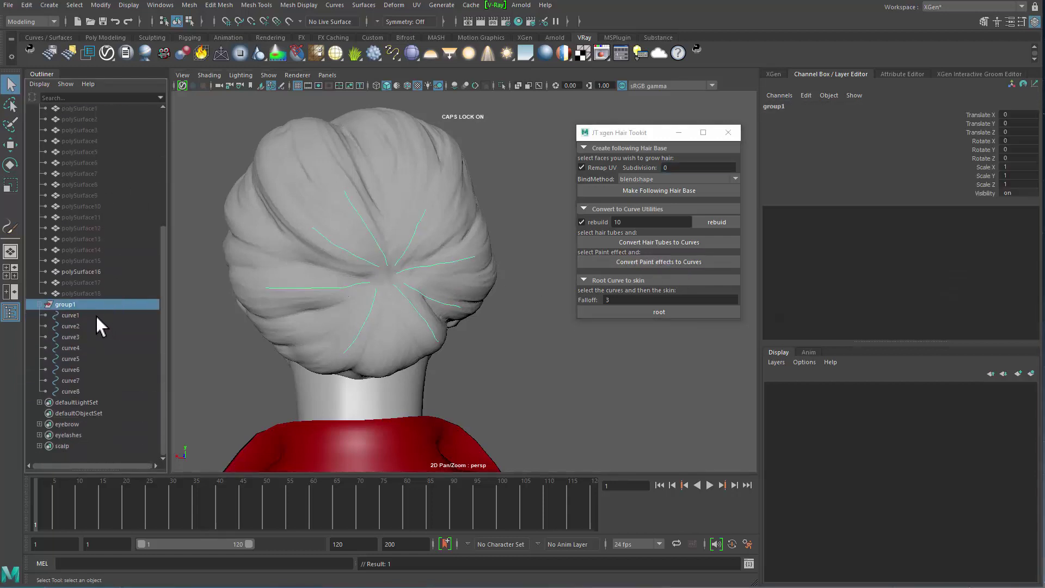
left_click(95, 316)
left_click(87, 393, "shift")
left_click_drag(380, 315, 441, 332, "alt")
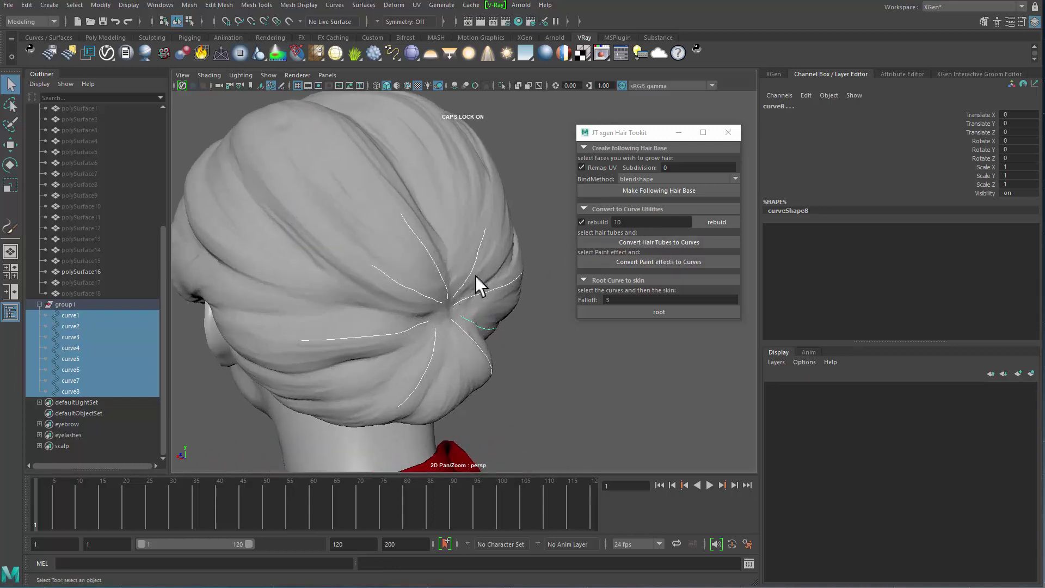
key("ctrl+1")
Step: Examine the shape of the isolated curves from several angles
right_click_drag(422, 297, 318, 276)
middle_click_drag(350, 284, 315, 246, "alt")
scroll(314, 247, "up", 4)
key("ctrl+z")
right_click_drag(366, 309, 359, 254, "alt")
left_click_drag(360, 254, 455, 329)
left_click_drag(336, 290, 412, 294, "alt")
left_click(245, 261)
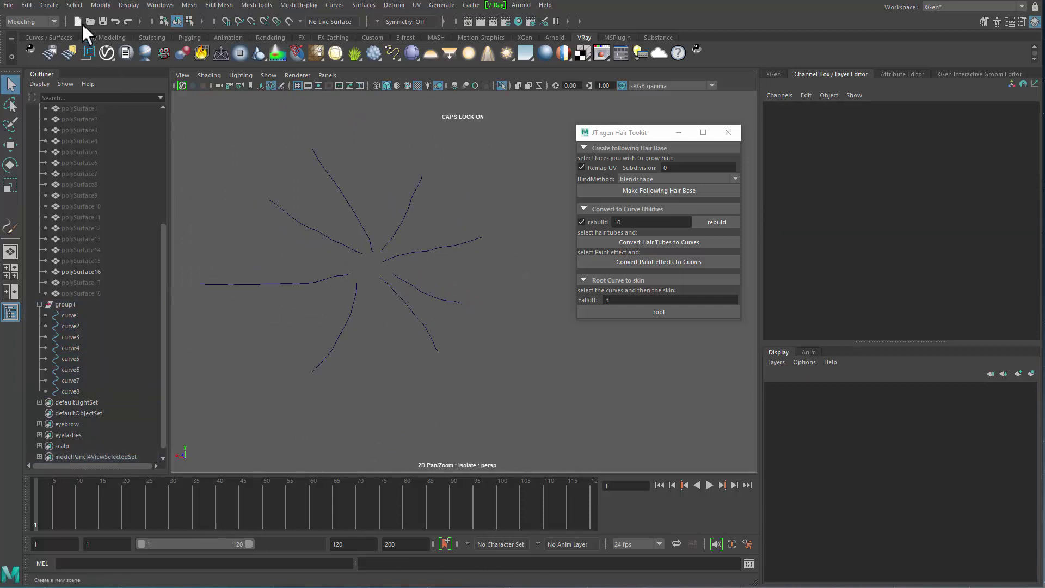
left_click(101, 4)
mouse_move(164, 269)
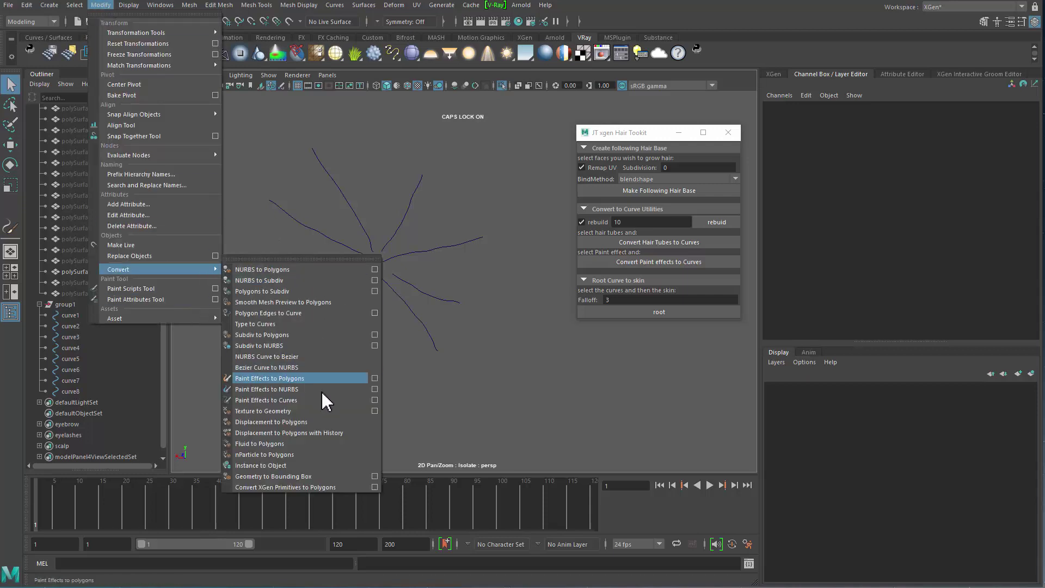
left_click(312, 390)
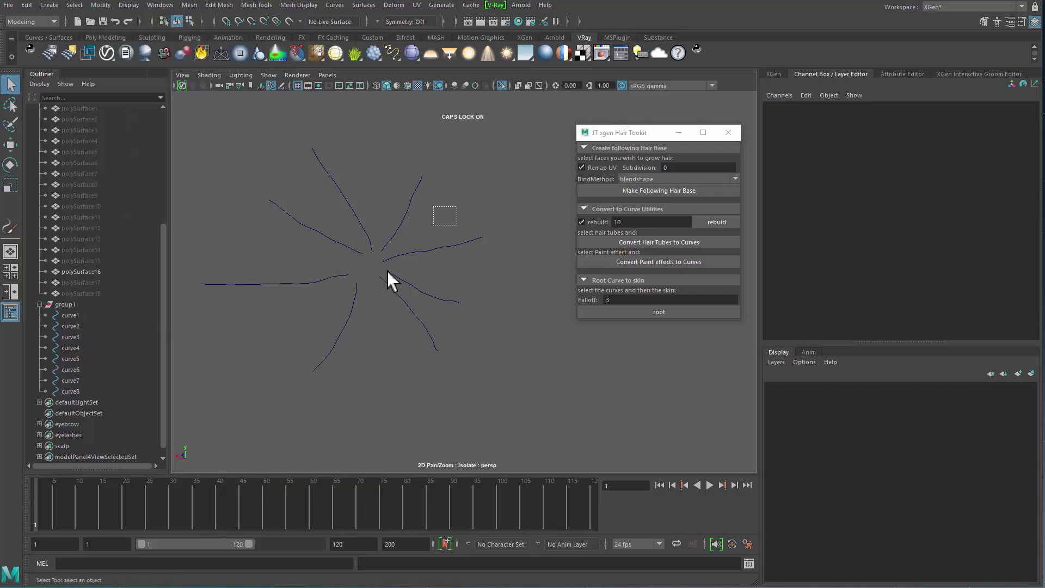
Step: Select all eight curves and review the Rebuild Curve options and the other curve commands without applying any
left_click_drag(337, 313, 263, 355)
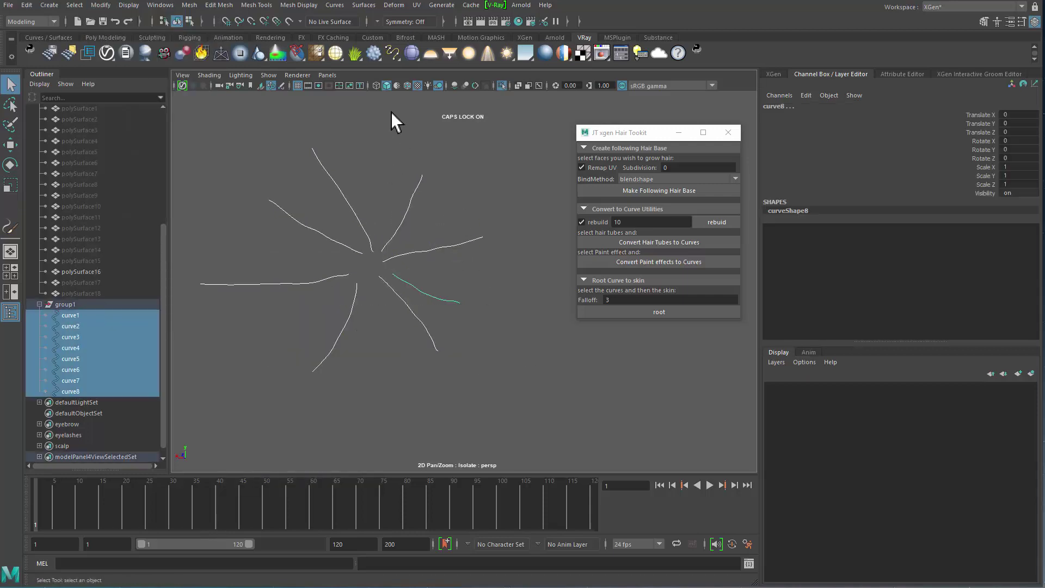
left_click(342, 11)
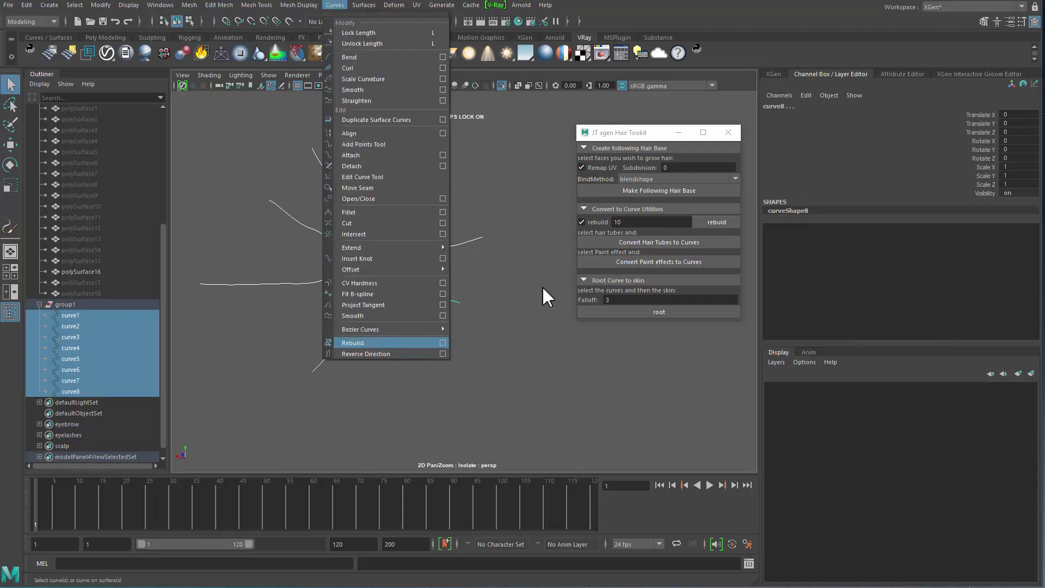
left_click(442, 342)
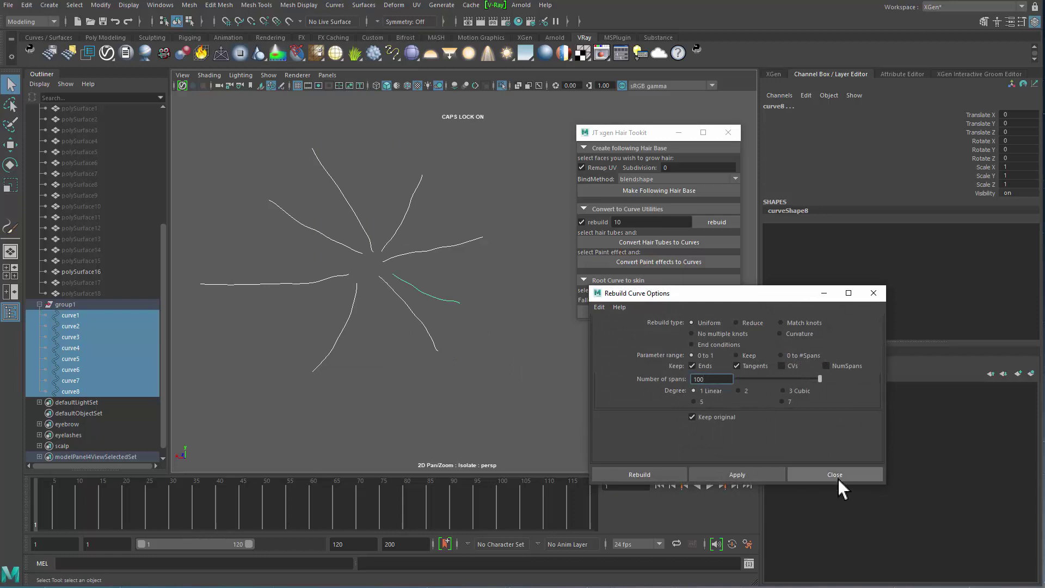
left_click(835, 475)
left_click_drag(453, 219, 408, 239, "alt")
left_click(354, 10)
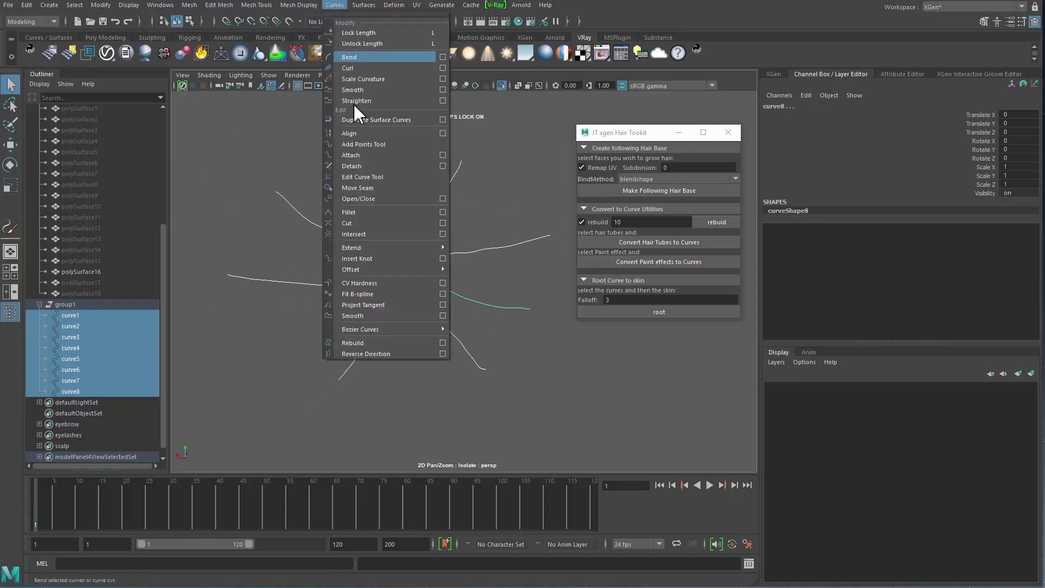
left_click(376, 326)
left_click(376, 305)
left_click_drag(376, 303, 345, 309, "alt")
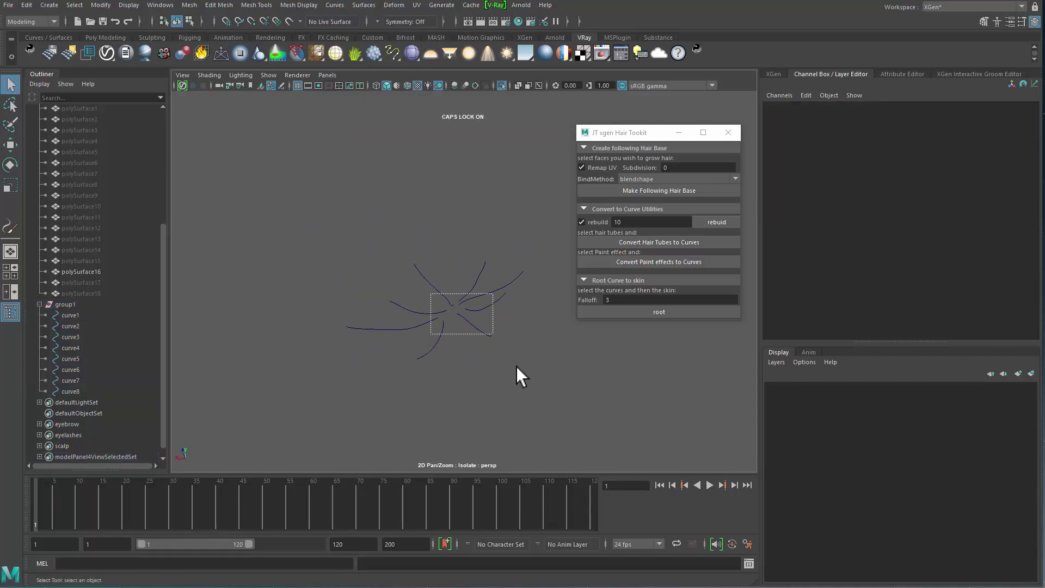
Step: Leave isolation, add the body mesh to the selected curves and isolate the curves together with the body
left_click_drag(521, 371, 517, 369)
left_click_drag(450, 353, 496, 361, "alt")
key("ctrl+1")
right_click_drag(497, 361, 332, 343, "alt")
left_click_drag(332, 343, 425, 333, "alt")
left_click(380, 373, "shift")
key("ctrl+1")
right_click_drag(424, 332, 454, 310, "alt")
left_click(454, 304)
Step: Examine the gap between the curves and the back of the head from the side, selecting body_low for reference
left_click_drag(361, 284, 409, 296, "alt")
left_click_drag(400, 338, 414, 363)
left_click(470, 383)
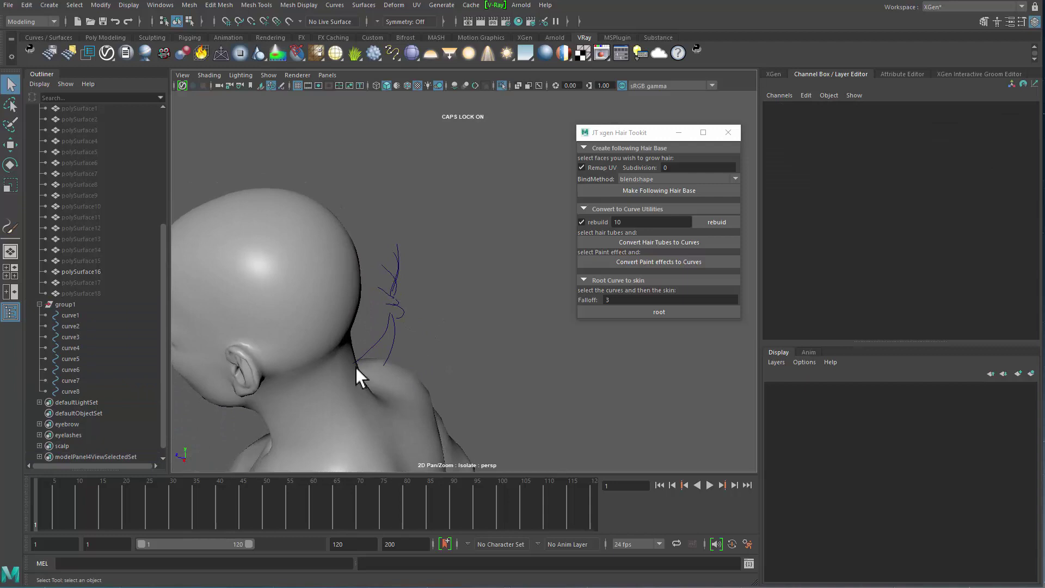
left_click_drag(319, 339, 426, 303, "alt")
left_click_drag(366, 337, 369, 337)
middle_click_drag(394, 329, 450, 297, "alt")
left_click(450, 297)
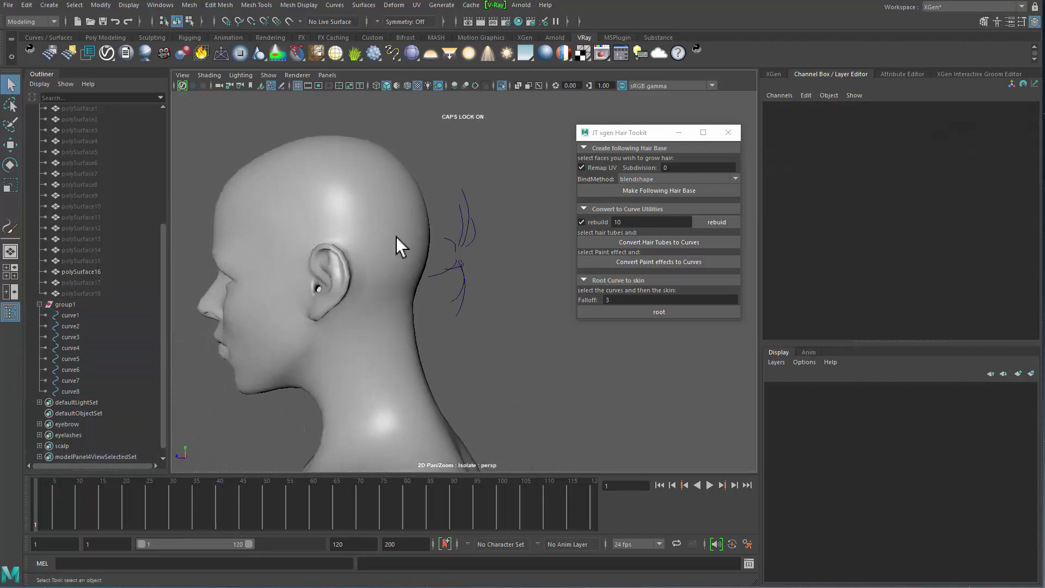
left_click(386, 243)
scroll(352, 296, "down", 5)
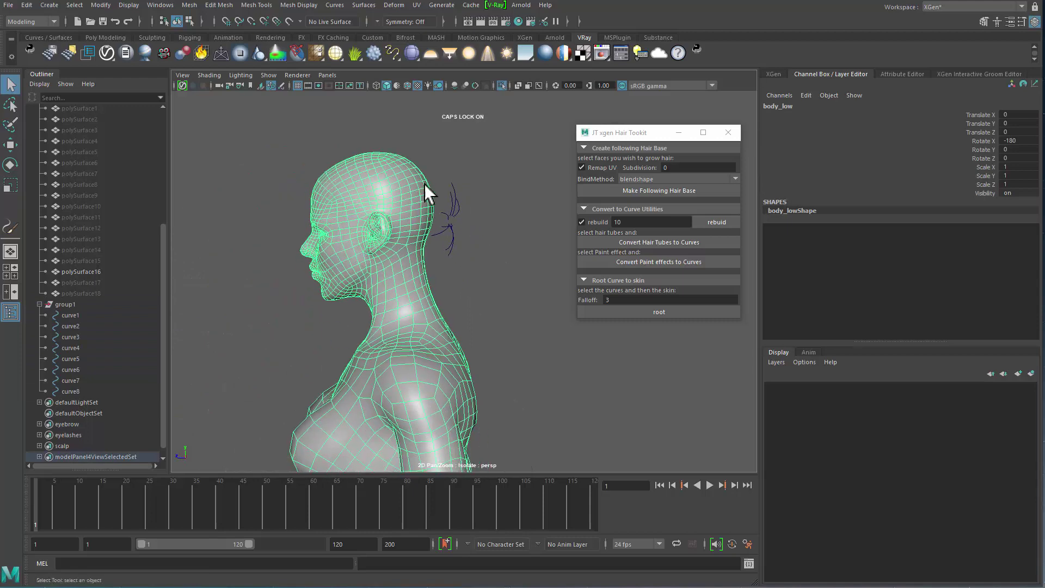
Step: Switch to the side orthographic view framed on the head and put body_low in face selection mode
right_click_drag(455, 284, 228, 221, "alt")
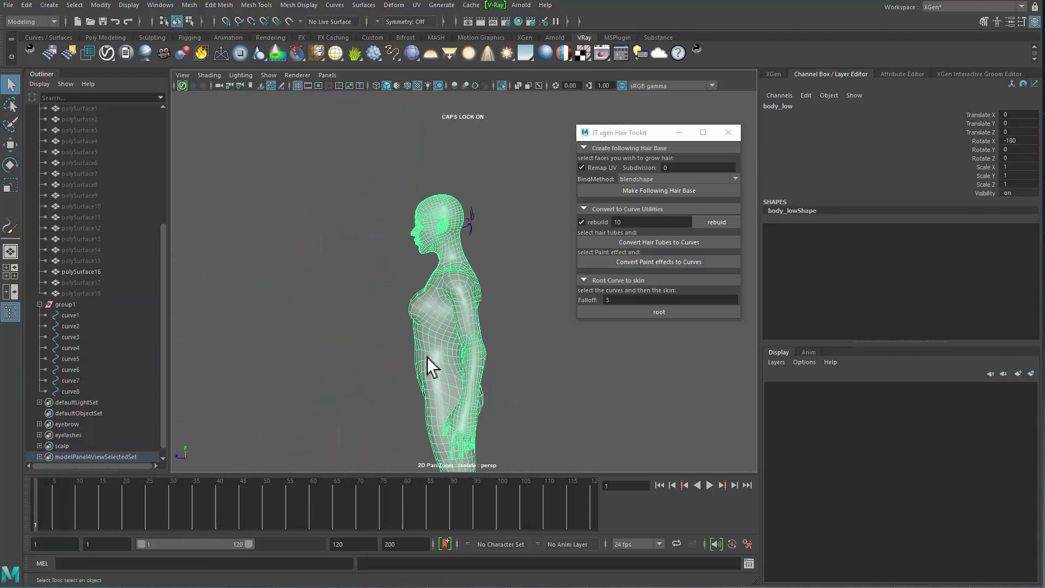
right_click_drag(392, 367, 457, 342, "alt")
left_click_drag(458, 342, 490, 370, "alt")
right_click_drag(490, 370, 550, 389, "alt")
key("space")
left_click_drag(436, 260, 485, 264)
scroll(413, 240, "up", 4)
right_click_drag(451, 238, 460, 272)
scroll(362, 281, "up", 3)
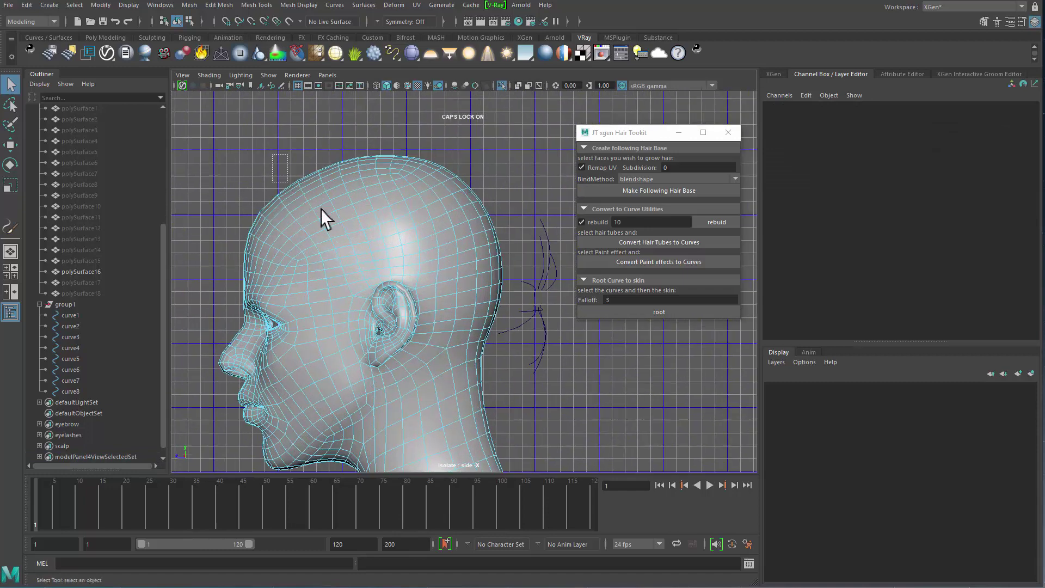
Step: Select the body_low faces covering the scalp, from the forehead hairline and temple over the crown to behind the ear
left_click_drag(333, 220, 333, 255)
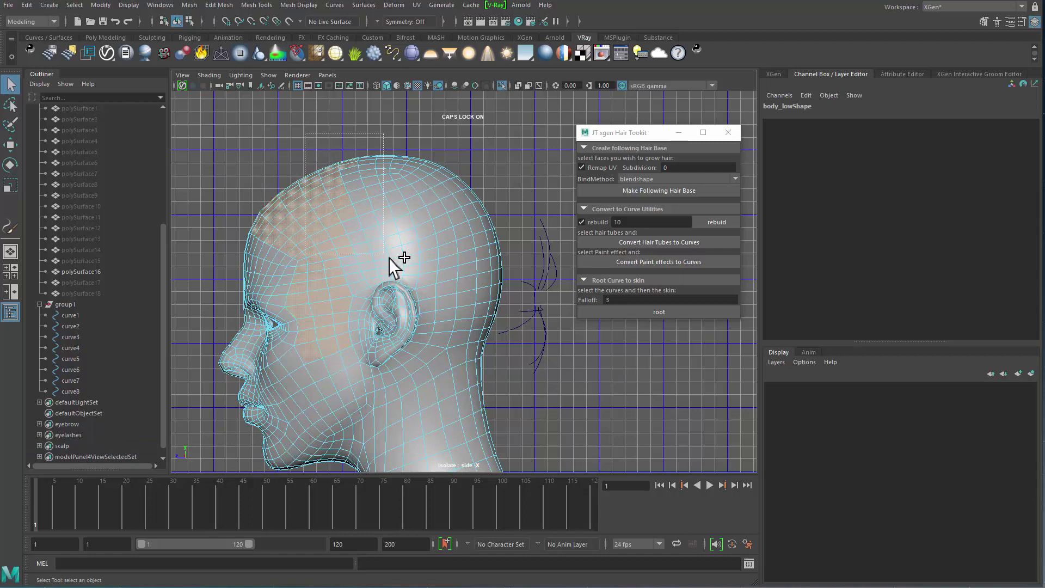
left_click_drag(389, 259, 390, 260, "shift")
left_click_drag(318, 173, 363, 282, "shift")
left_click_drag(347, 204, 438, 305)
left_click_drag(541, 220, 452, 342)
left_click_drag(519, 317, 453, 372, "shift")
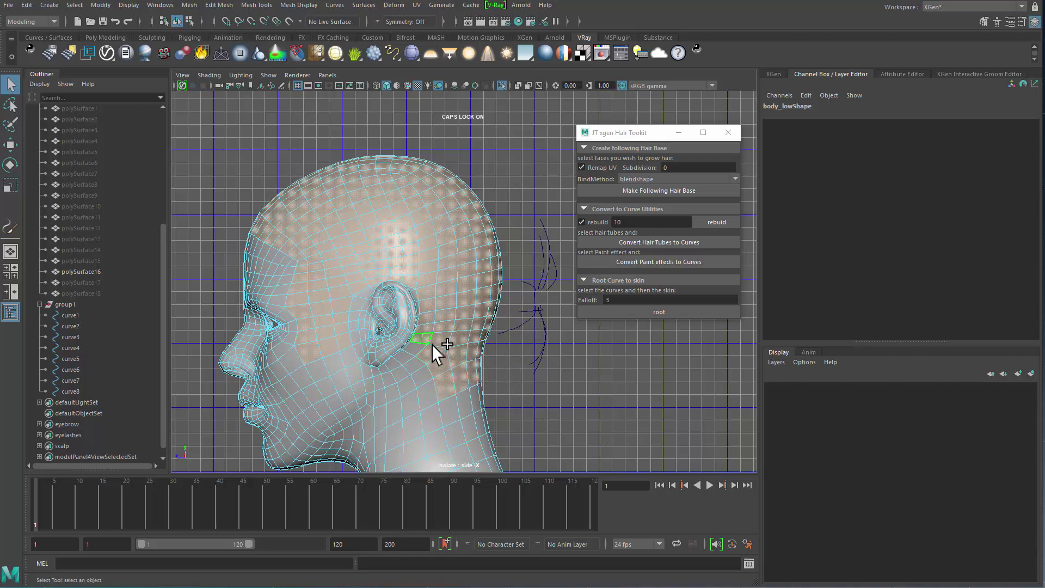
Step: Extend the scalp face selection down the back of the head to the nape of the neck
middle_click_drag(478, 285, 455, 282, "alt")
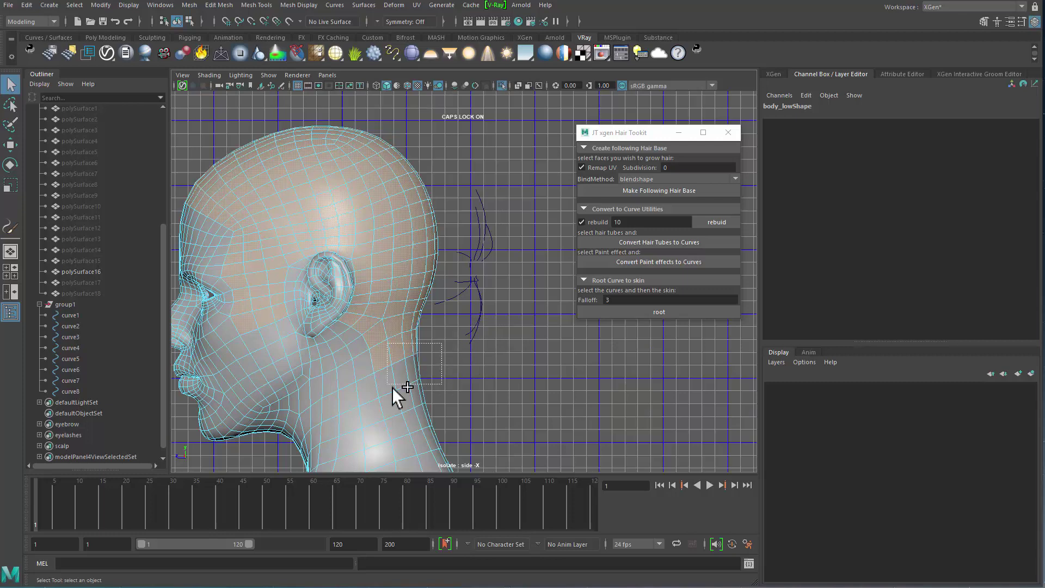
middle_click_drag(407, 324, 364, 262, "alt")
scroll(375, 316, "up", 3)
scroll(374, 316, "down", 3)
middle_click_drag(342, 213, 401, 261, "alt")
Step: Return to the perspective view and examine the scalp face selection around the head
key("space")
left_click(423, 266)
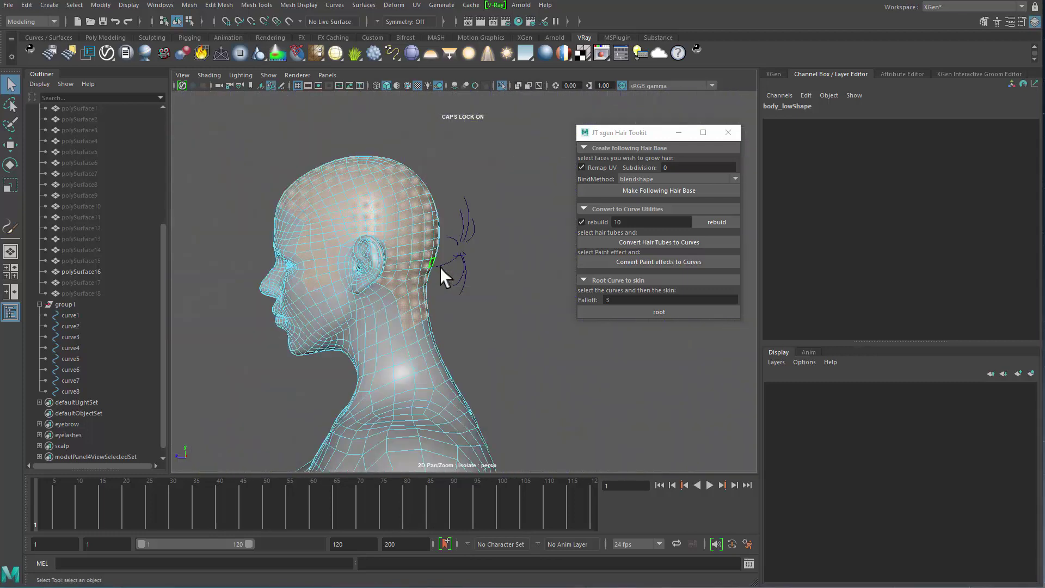
mouse_move(431, 266)
left_mouse_down("alt")
mouse_move(278, 256)
mouse_move(250, 277)
mouse_move(432, 250)
mouse_move(523, 270)
mouse_move(430, 263)
left_mouse_up("alt")
scroll(433, 287, "up", 3)
scroll(433, 278, "down", 1)
middle_click_drag(410, 264, 441, 276, "alt")
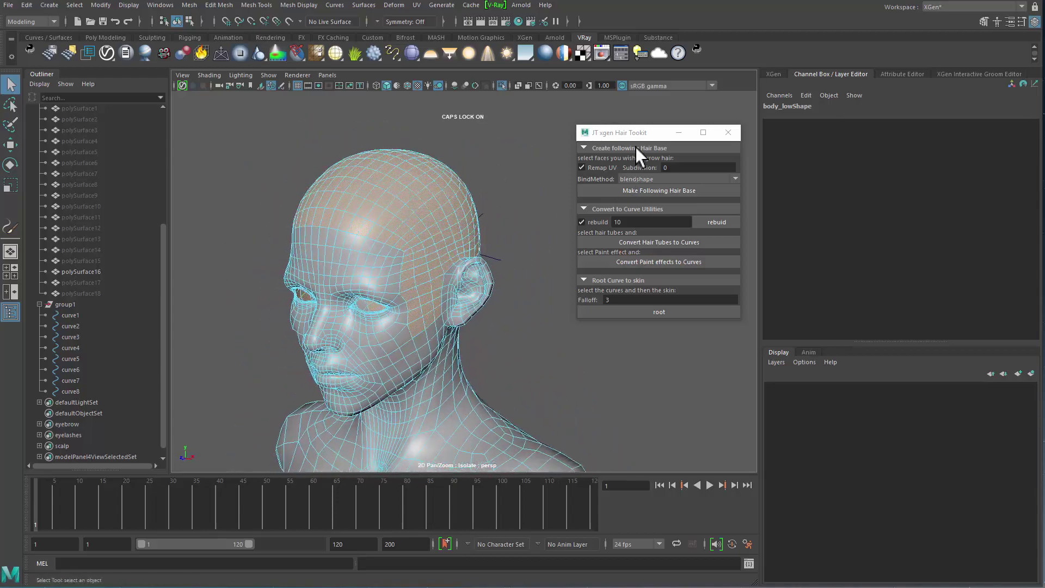
left_click_drag(637, 130, 634, 131)
middle_click_drag(414, 288, 407, 284, "alt")
left_click_drag(464, 276, 459, 264, "alt")
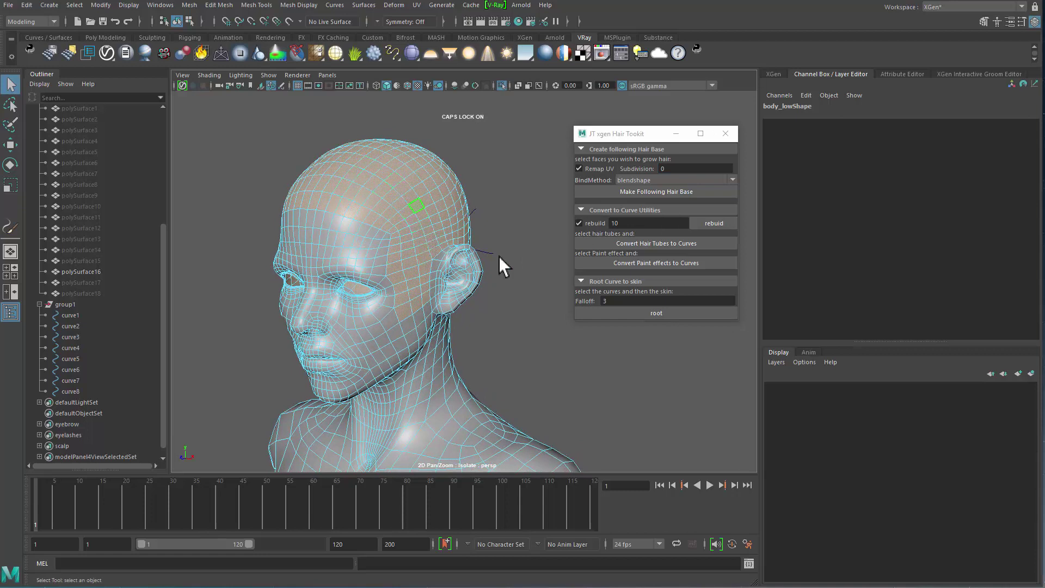
left_click(646, 192)
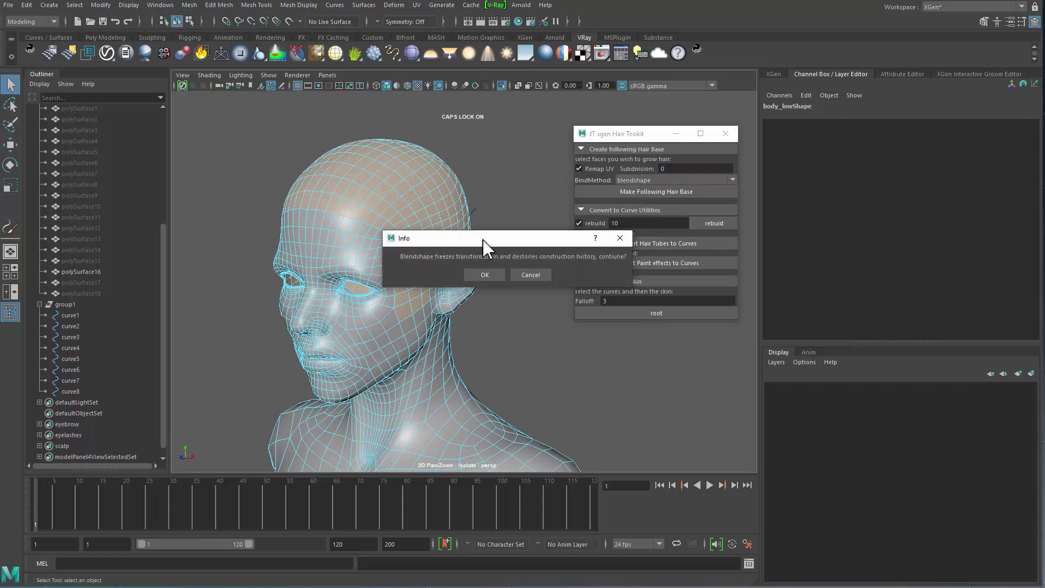
left_click_drag(487, 234, 415, 278)
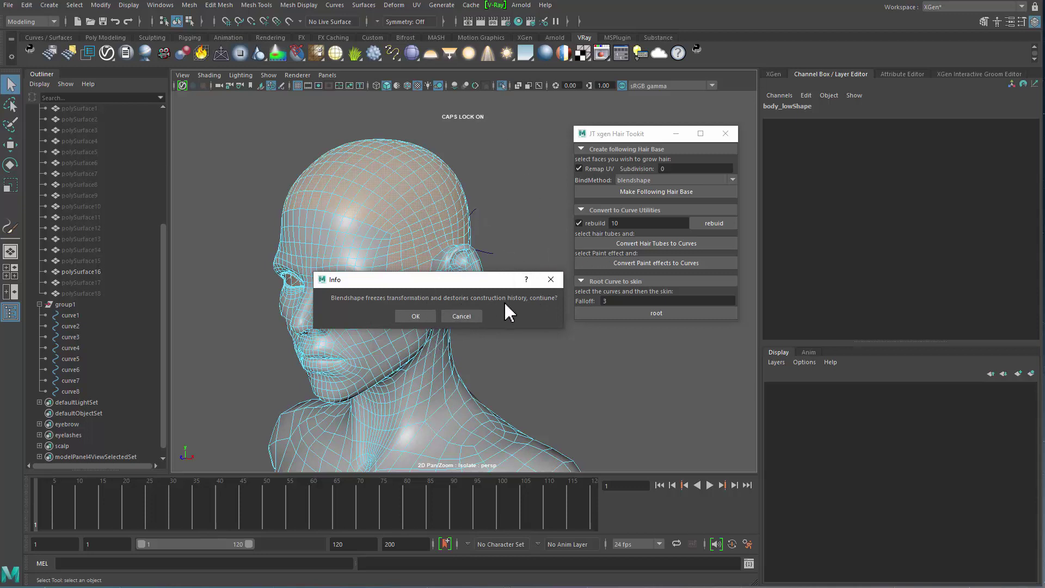
left_click_drag(458, 289, 505, 327)
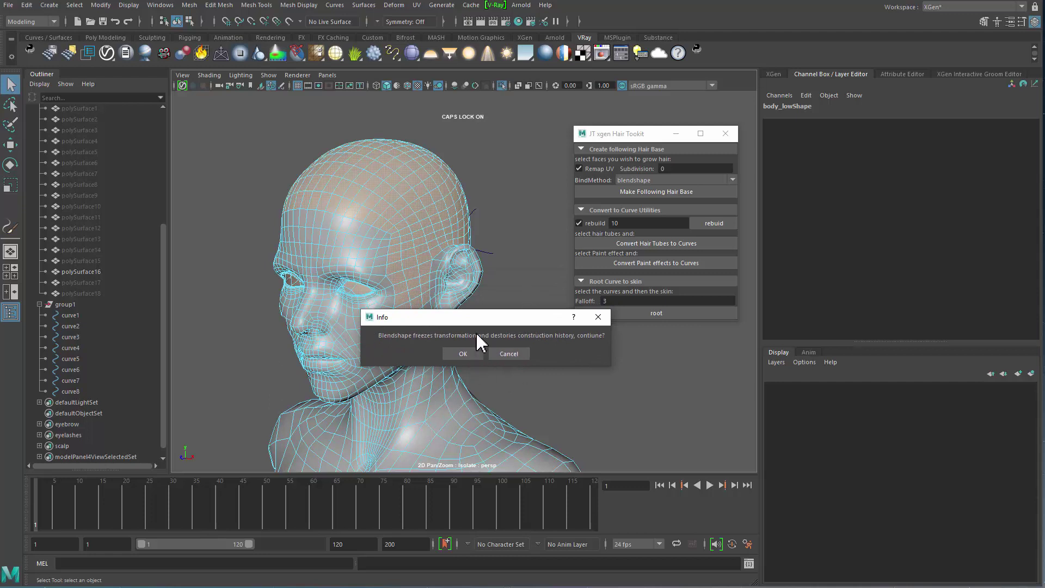
left_click(514, 354)
left_click(650, 179)
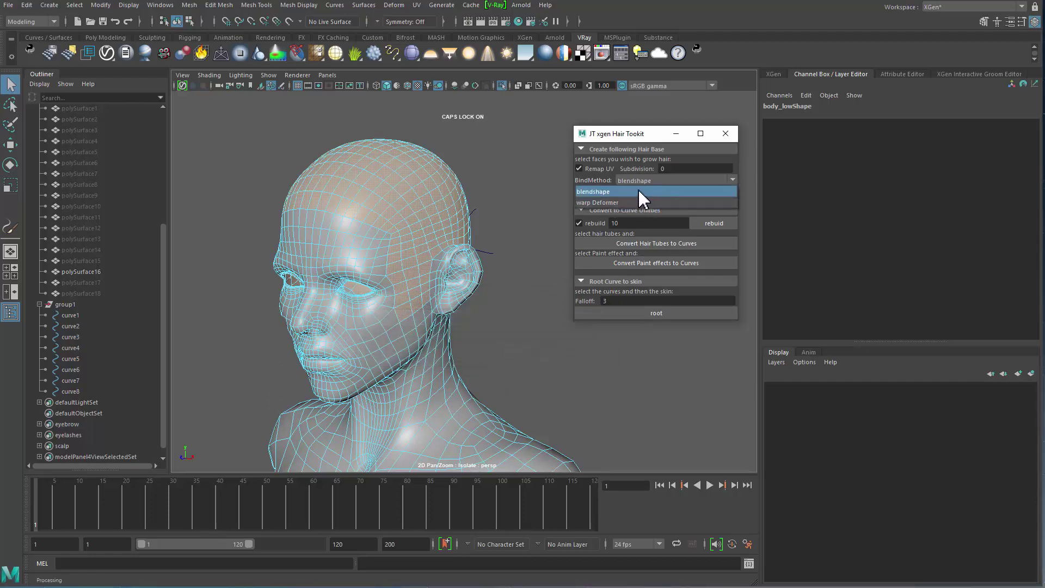
left_click(657, 192)
Step: Turn on Object X symmetry, add the faces along both eyebrows to the selection and deselect the extra faces at the temples
left_click_drag(442, 357, 348, 321, "alt")
right_click_drag(490, 351, 593, 365, "alt")
scroll(391, 335, "up", 3)
left_click_drag(392, 251, 397, 275, "alt")
left_click(361, 258)
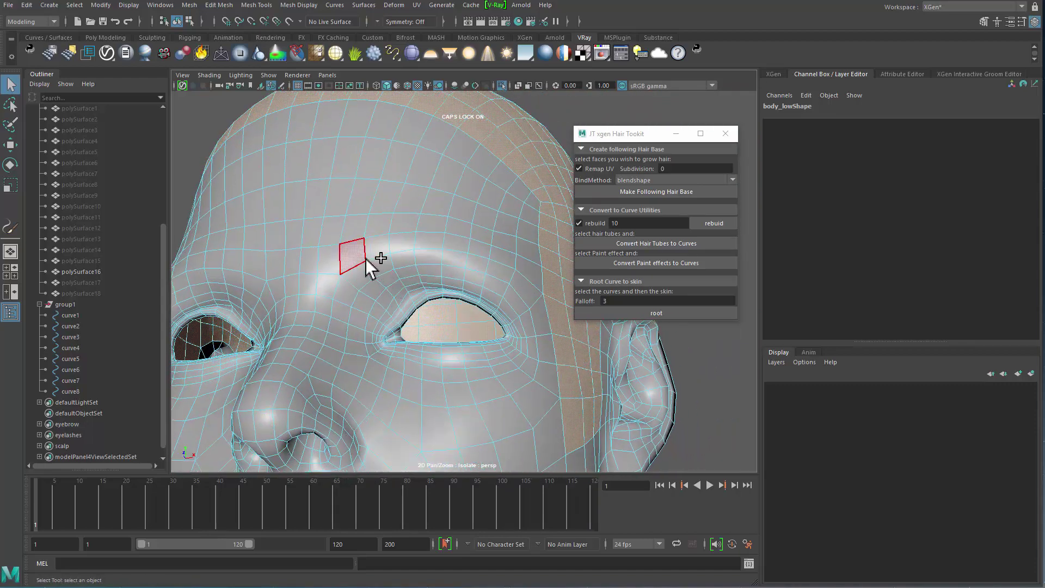
left_click(384, 25)
left_click(403, 47)
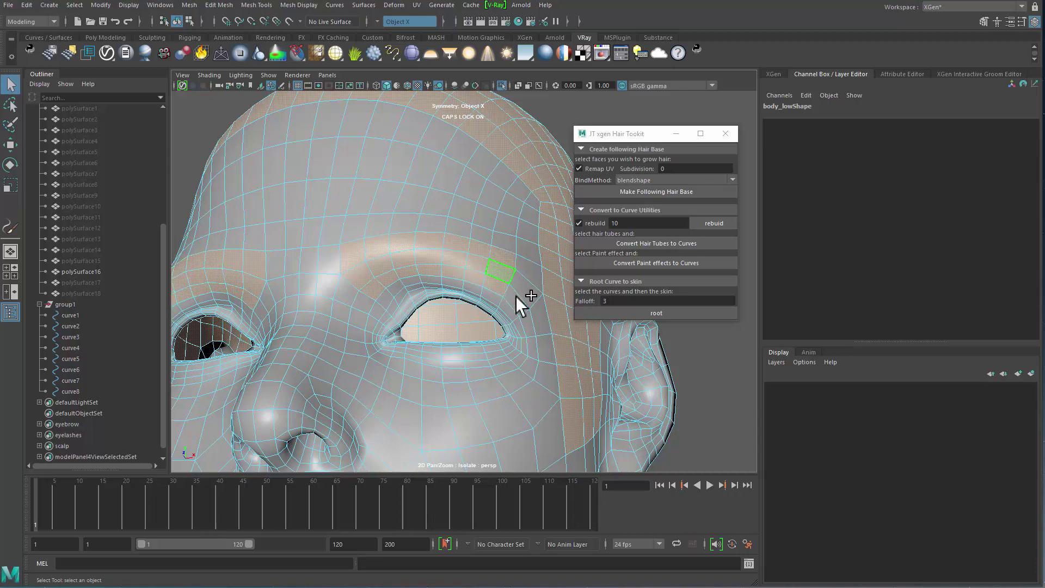
left_click_drag(525, 325, 438, 301, "alt")
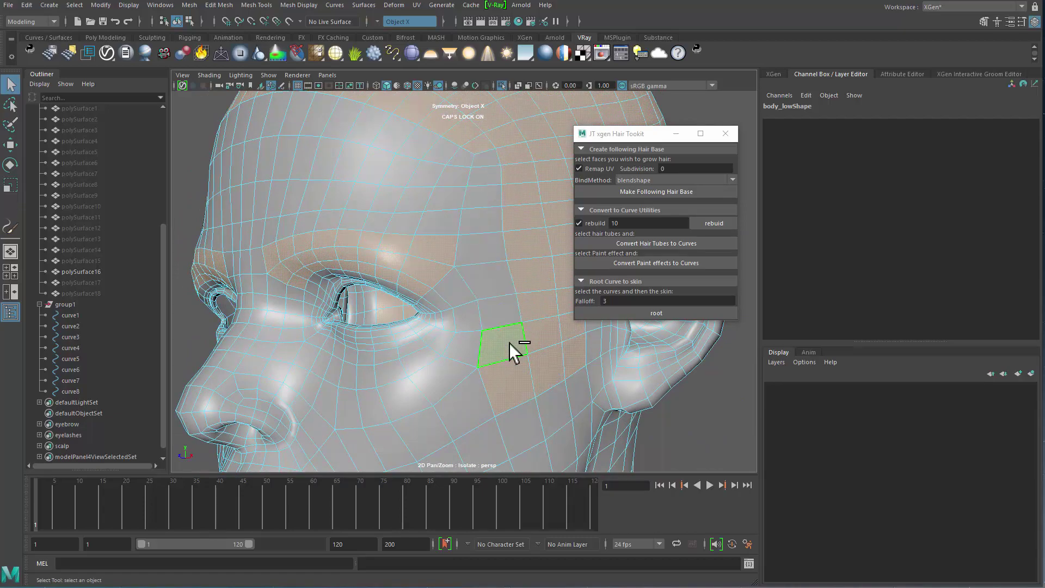
Step: Add the thin faces along the eyelid rims to the scalp and eyebrow selection
left_click_drag(427, 404, 375, 365, "alt")
right_click_drag(376, 365, 457, 374, "alt")
left_click_drag(458, 373, 483, 294, "alt")
right_click_drag(483, 294, 512, 332, "alt")
left_click_drag(425, 301, 354, 302, "alt")
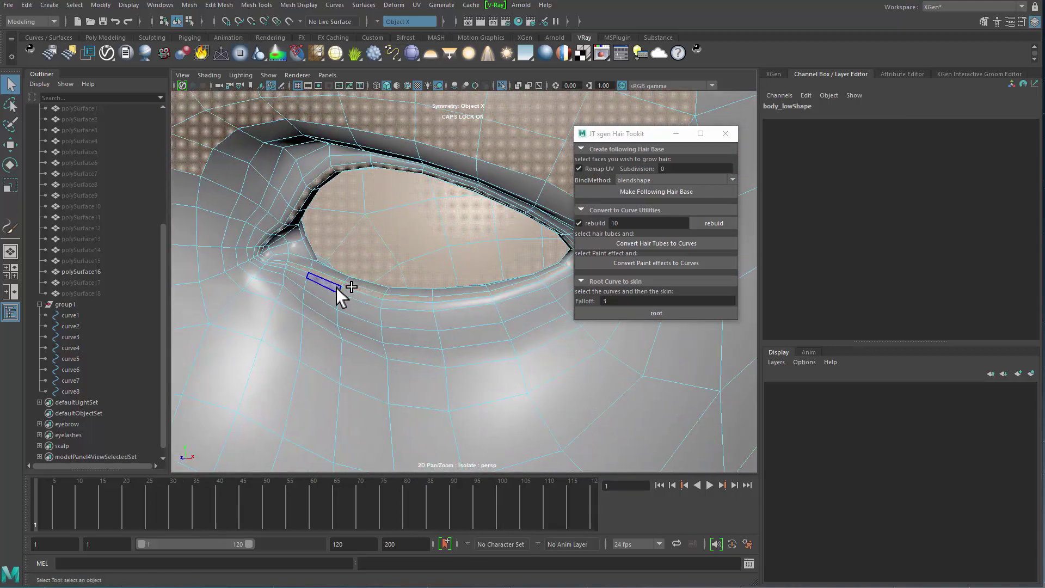
left_click_drag(385, 316, 410, 287, "alt")
right_click_drag(411, 286, 383, 252, "alt")
key("w")
left_click_drag(442, 212, 366, 241, "alt")
right_click_drag(366, 241, 488, 318, "alt")
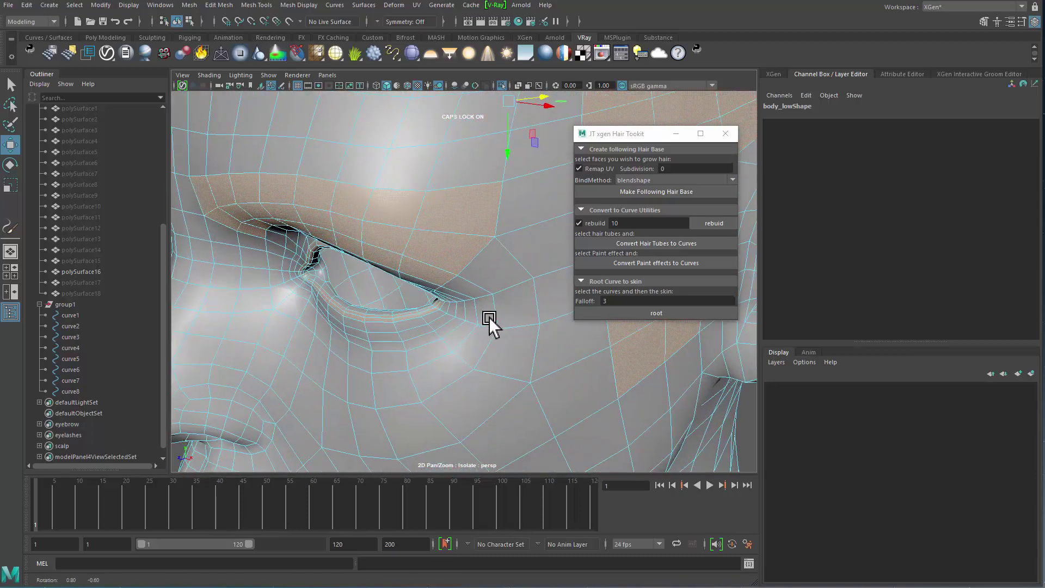
Step: Make a following hair base from the selected scalp, eyebrow and eyelid faces with the blendshape bind method, and select body_low1
mouse_move(488, 318)
left_mouse_down("alt")
mouse_move(465, 299)
mouse_move(490, 287)
mouse_move(531, 316)
mouse_move(497, 318)
left_mouse_up("alt")
right_click_drag(497, 318, 317, 158, "alt")
left_click_drag(317, 158, 518, 275, "alt")
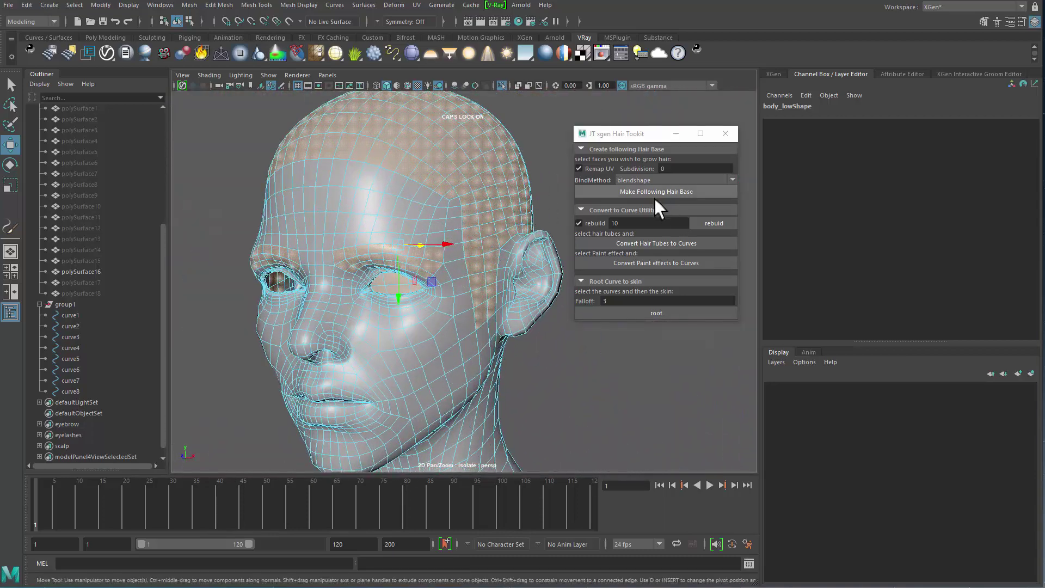
left_click(642, 194)
left_click(479, 274)
right_click_drag(470, 311, 298, 307, "alt")
left_click(116, 405)
left_click_drag(228, 370, 326, 257, "alt")
Step: Try a soft-selected vertex move around the eye of body_low to test whether body_low1 follows, and undo the deformation
left_click(449, 337)
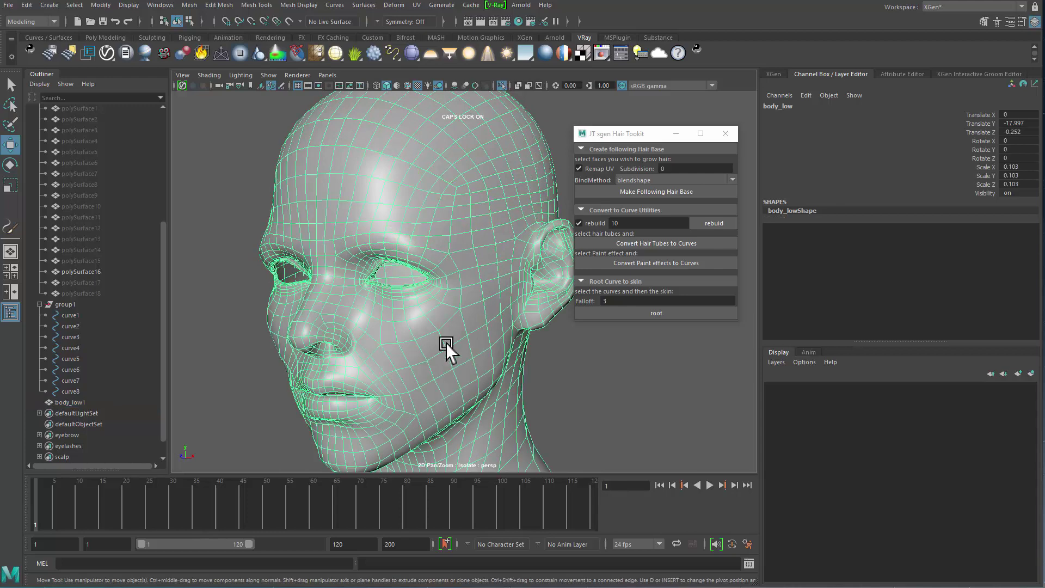
right_click_drag(449, 338, 408, 306)
left_click(402, 292)
key("b")
left_click_drag(433, 297, 386, 300)
middle_click_drag(412, 247, 410, 262)
left_click(502, 361)
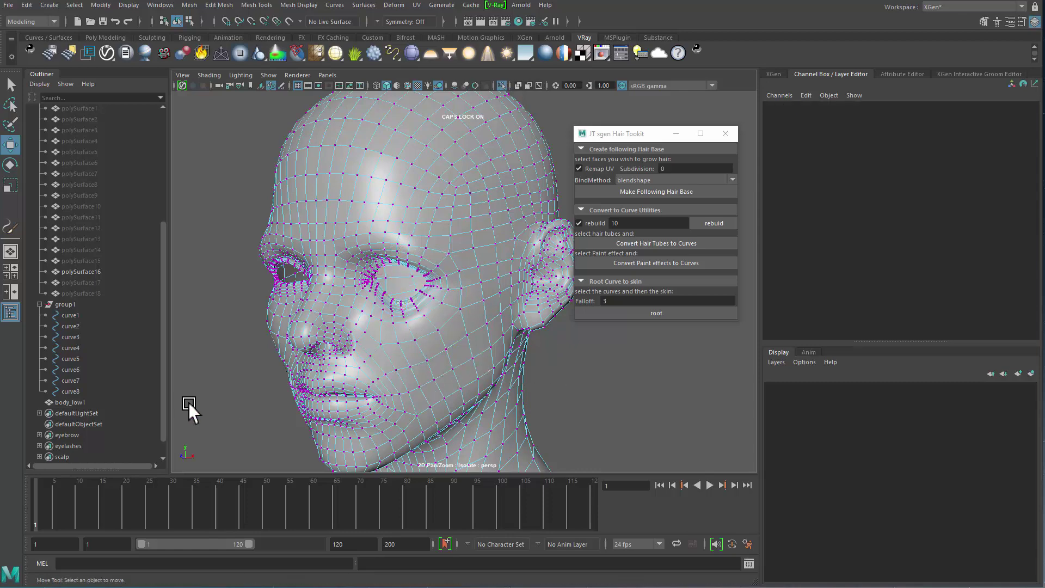
left_click(104, 405)
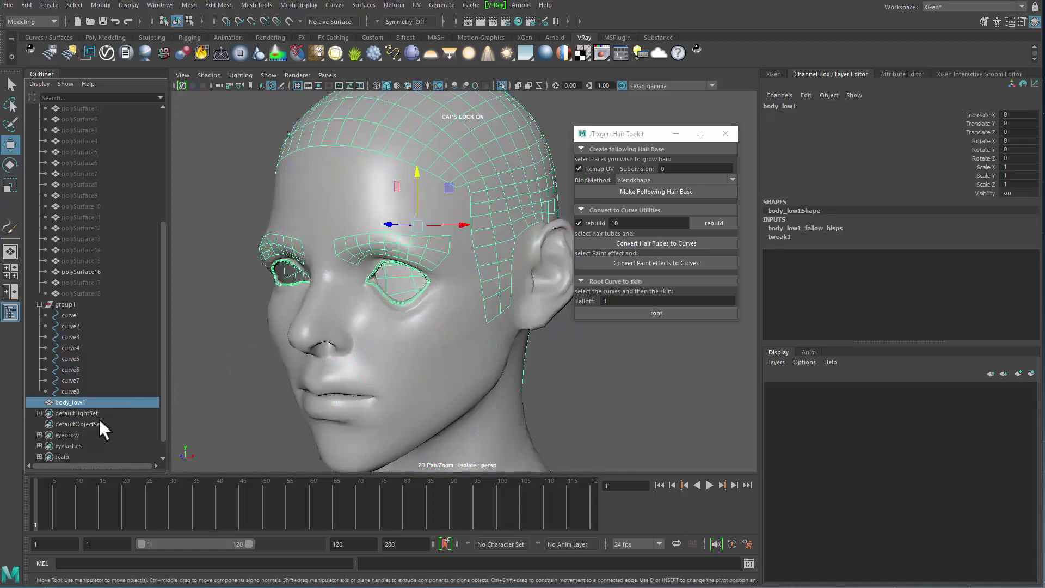
key("ctrl+z")
key("ctrl+z")
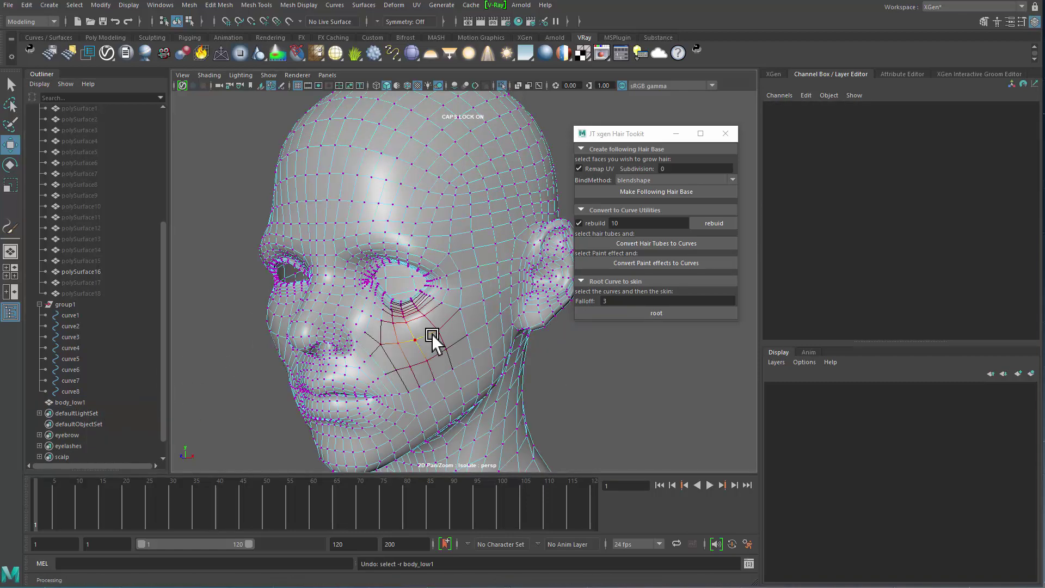
Step: Select the hair base body_low1 and inspect the body_low weight in its body_low1_follow_blsps input
left_click(204, 394)
left_click(87, 403)
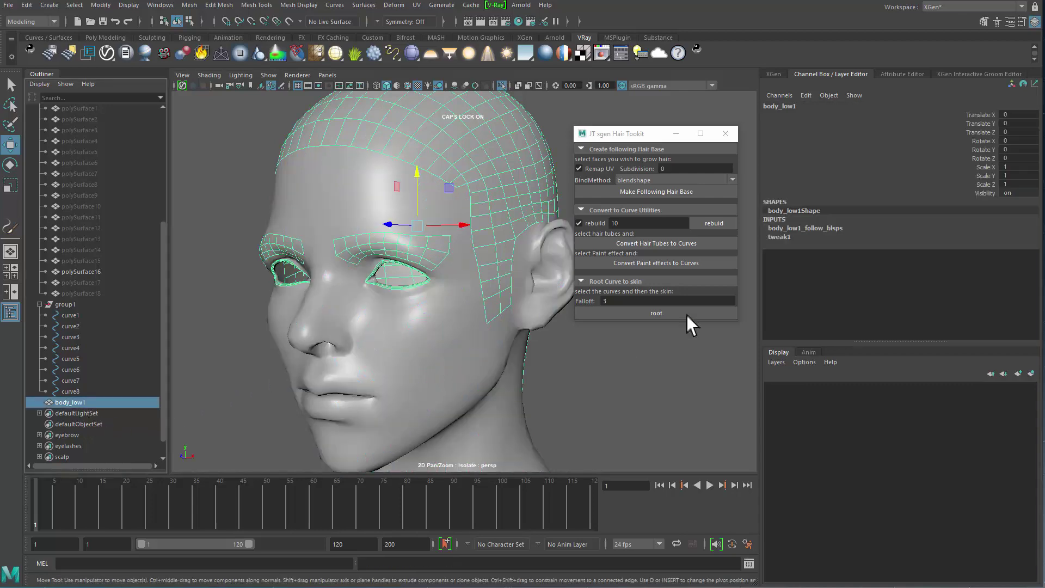
double_click(819, 229)
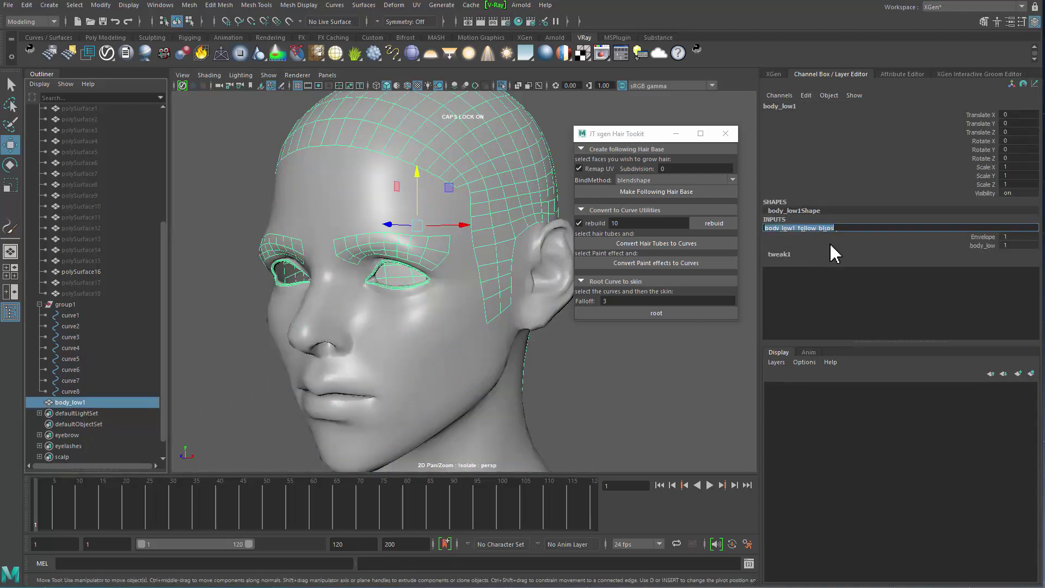
left_click(988, 246)
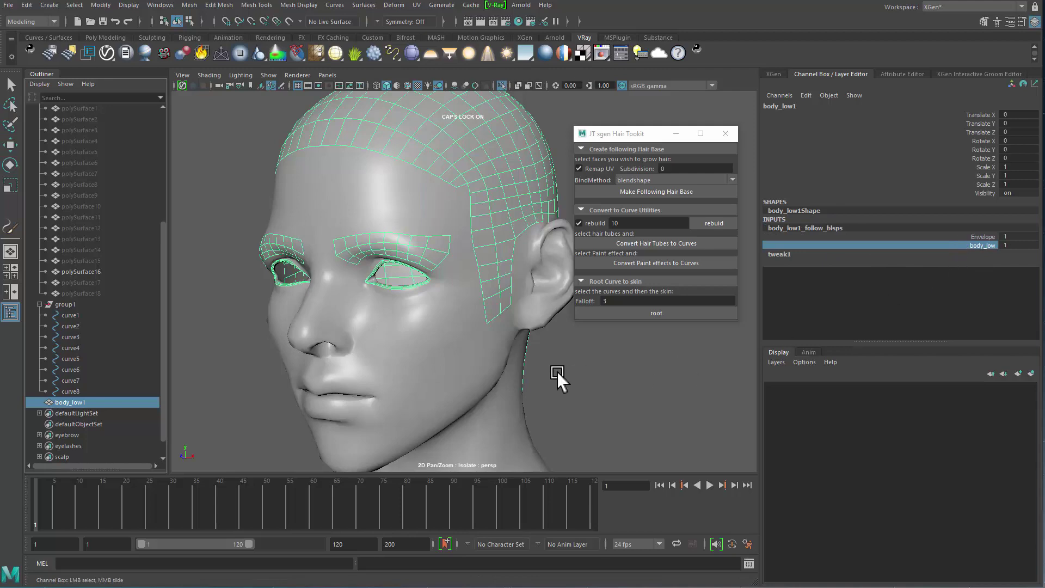
Step: Examine the fit of the hair base on the head from several angles, selecting body_low and body_low1 in turn
left_click_drag(319, 344, 341, 349, "alt")
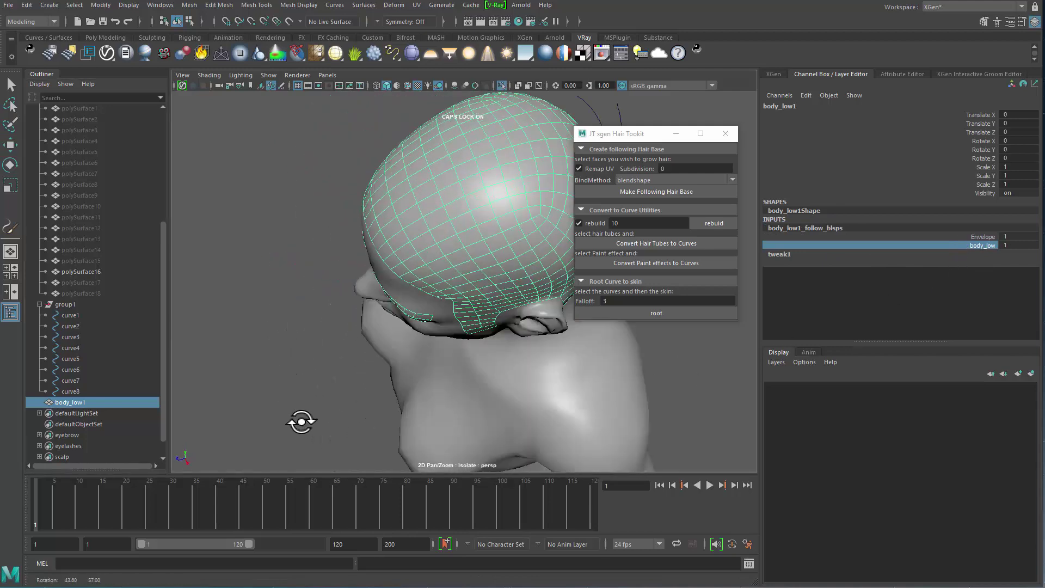
left_click_drag(303, 425, 305, 328, "alt")
key("w")
left_click(419, 369)
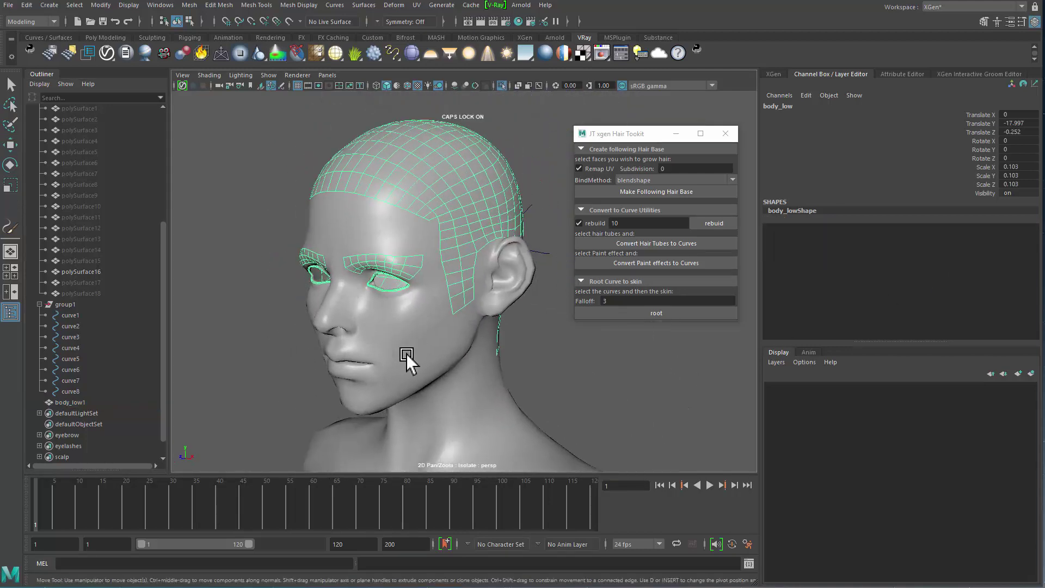
left_click(524, 347)
left_click(116, 403)
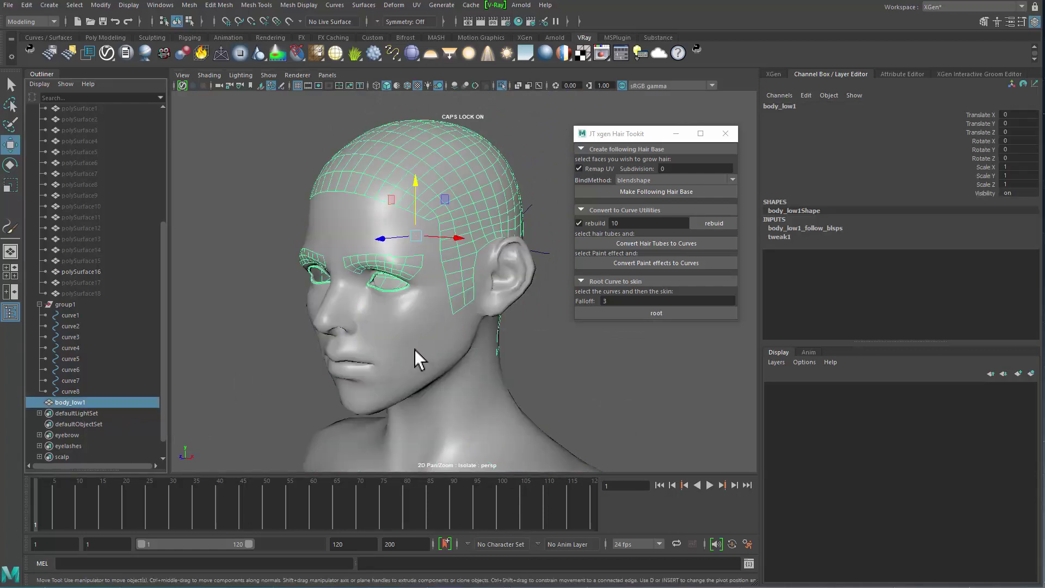
left_click(396, 448)
left_click(289, 387)
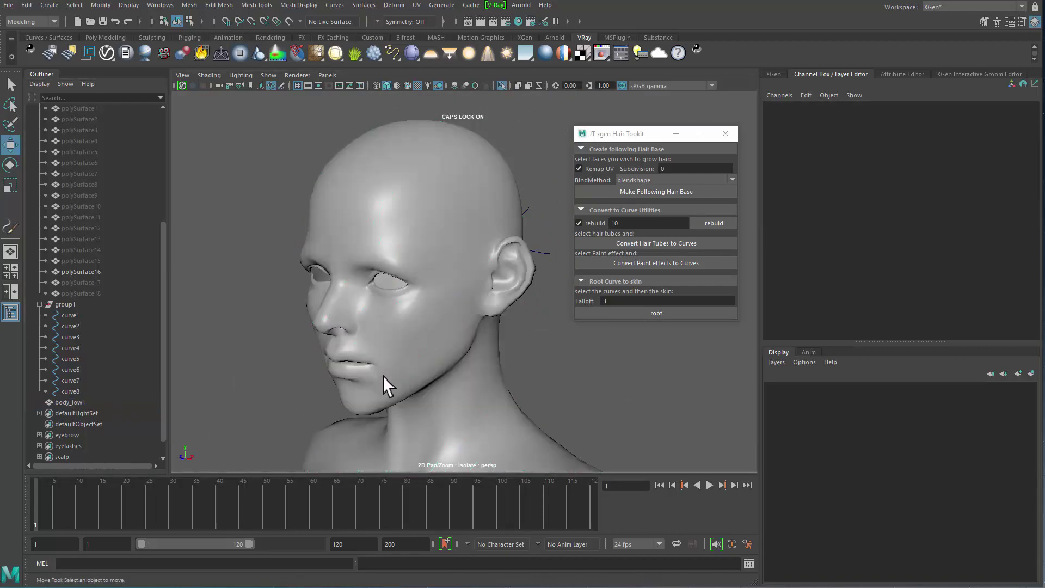
key("ctrl+z")
key("ctrl+z")
Step: Select body_low and examine its mesh from the face down to the torso
left_click_drag(395, 336, 393, 285, "alt")
left_click_drag(458, 198, 332, 146, "alt")
middle_click_drag(326, 392, 371, 310, "alt")
left_click(372, 309)
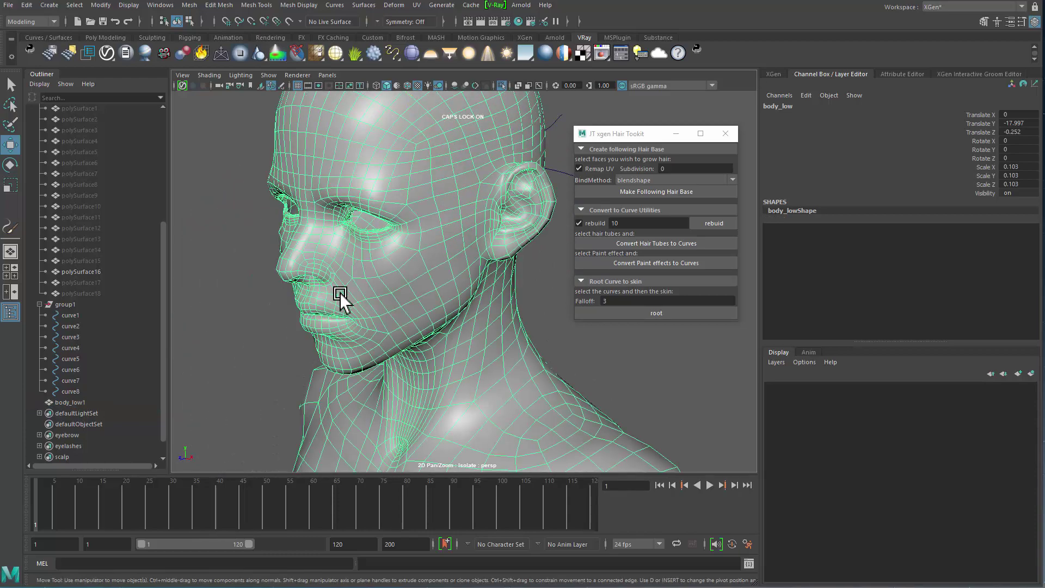
middle_click_drag(392, 375, 326, 179, "alt")
middle_click_drag(372, 316, 342, 218, "alt")
middle_click_drag(428, 270, 428, 398, "alt")
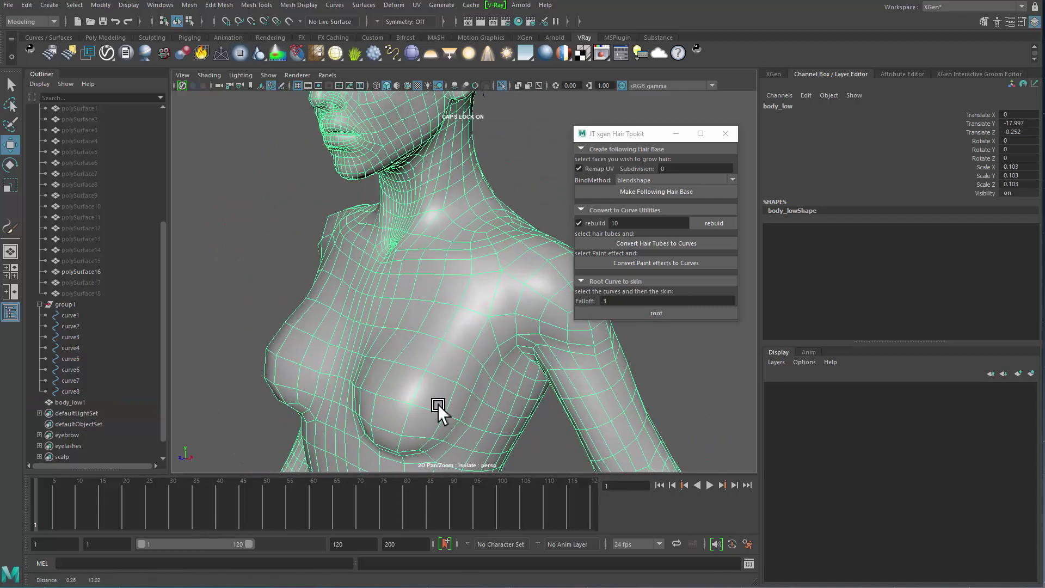
scroll(428, 398, "down", 3)
middle_click_drag(379, 286, 374, 398, "alt")
scroll(443, 305, "up", 3)
Step: Compare the body mesh body_low with the hair base body_low1 on the head, selecting each in turn
left_click(514, 201)
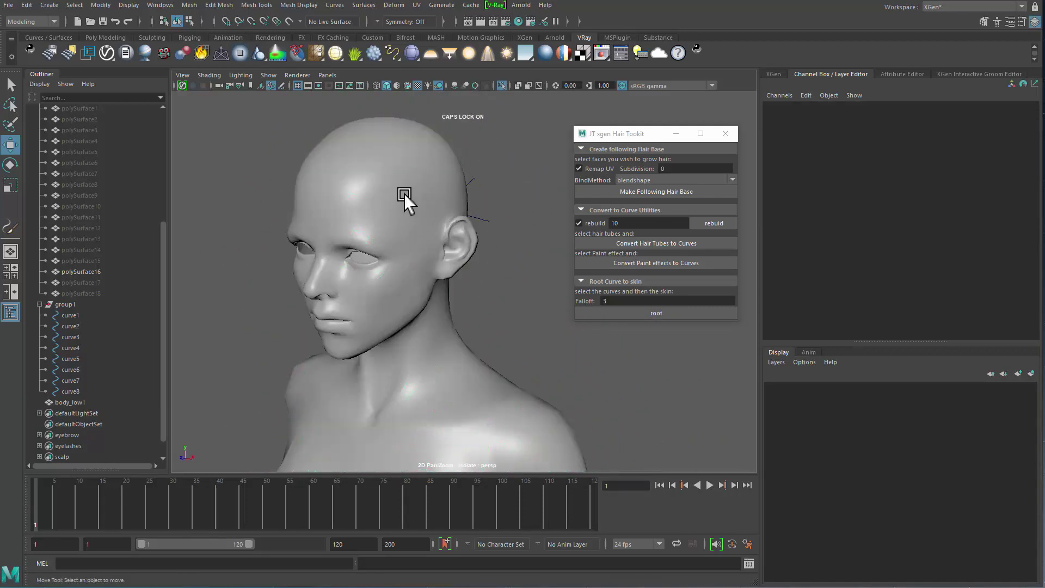
left_click(329, 302)
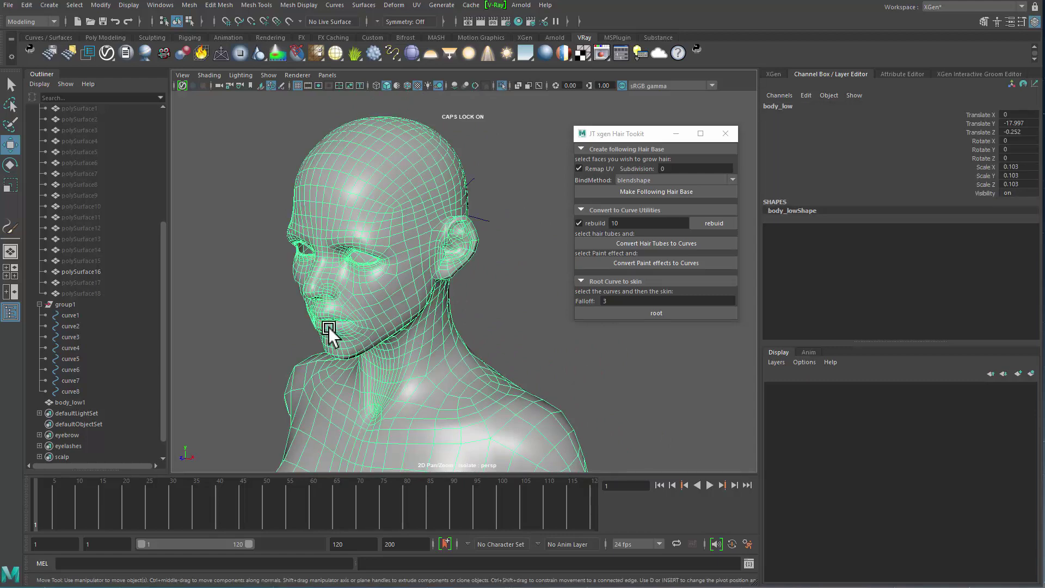
left_click(133, 402)
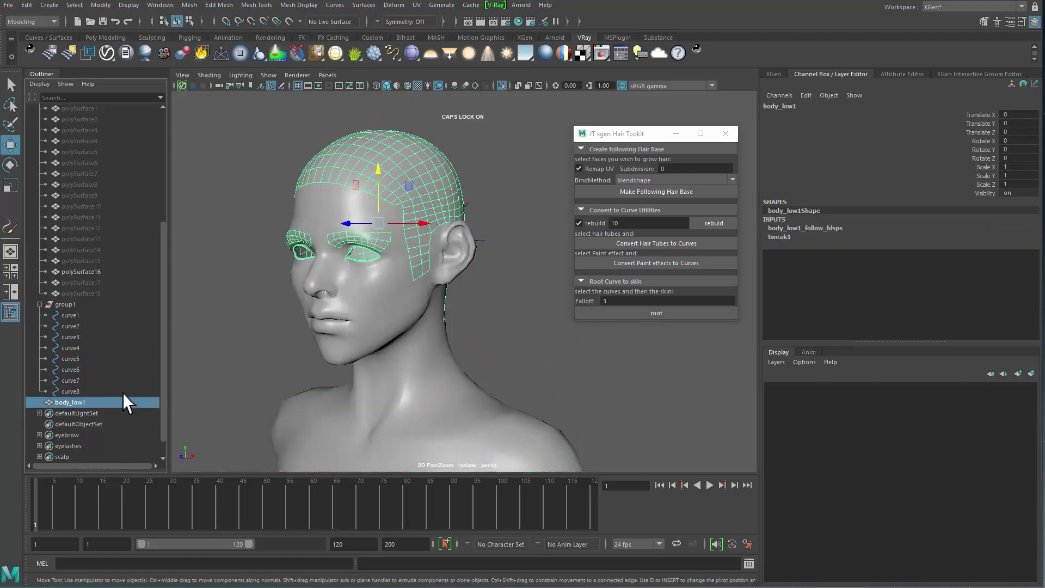
middle_click_drag(347, 284, 358, 358, "alt")
scroll(360, 361, "up", 4)
left_click_drag(385, 362, 453, 318, "alt")
Step: Review the bind methods offered for the following hair base, keeping blendshape, and clear the selection
left_click(635, 179)
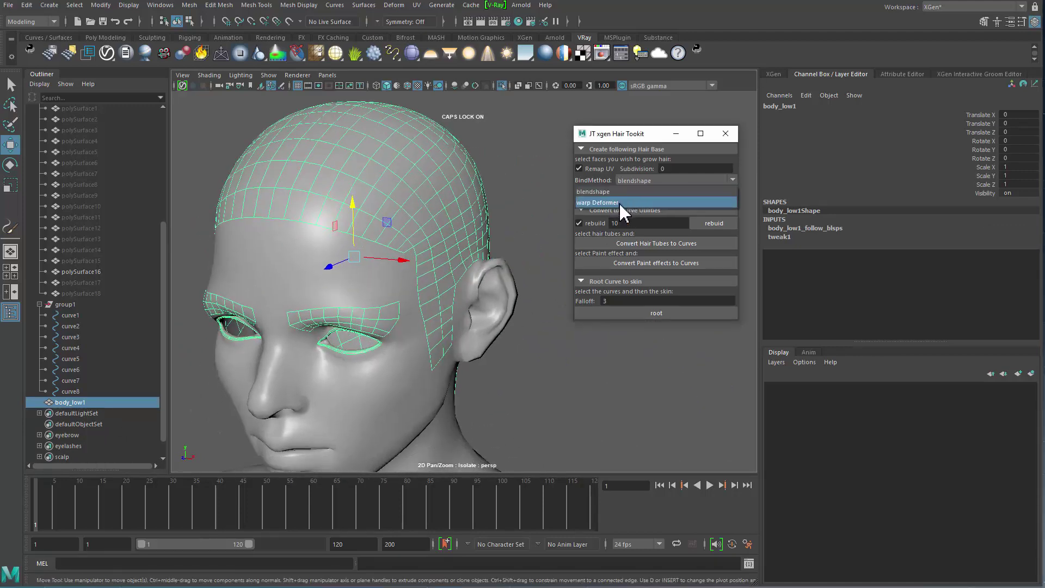
left_click(477, 224)
left_click(527, 201)
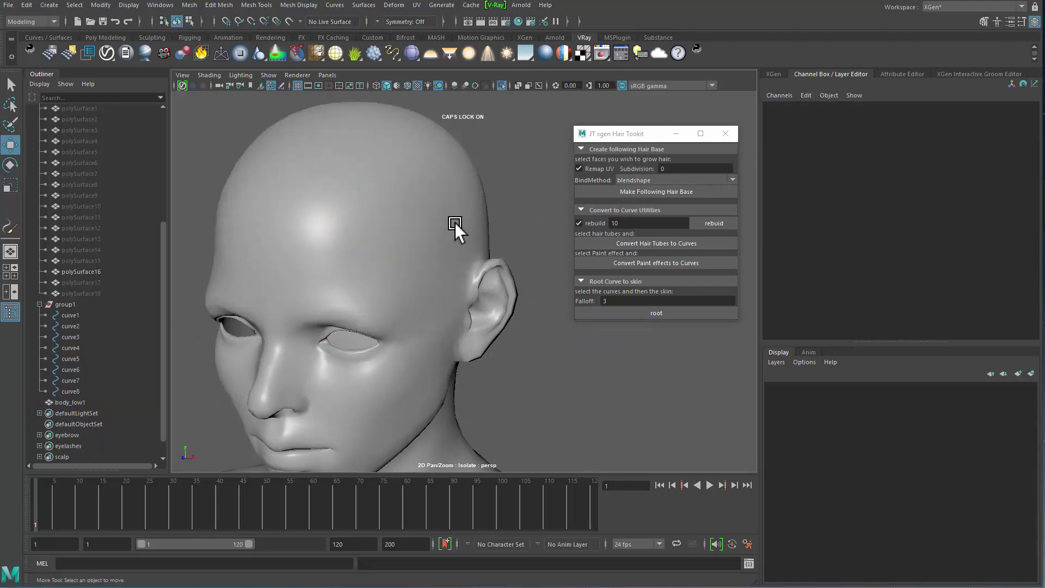
left_click(472, 202)
left_click(518, 240)
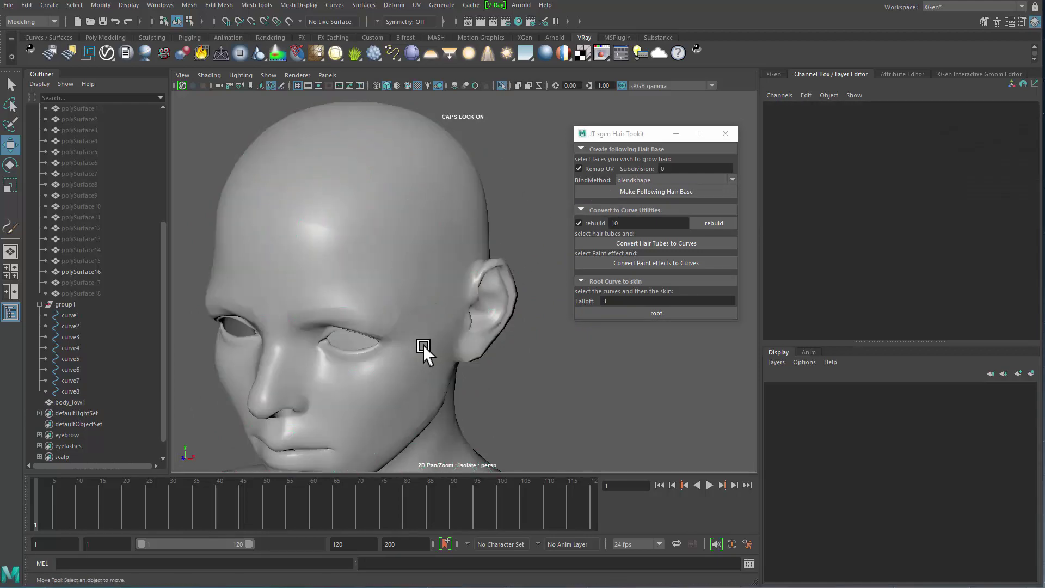
Step: Examine the scalp, brow and sideburn areas of body_low1 against body_low from the side and front of the head
left_click_drag(428, 351, 312, 324, "alt")
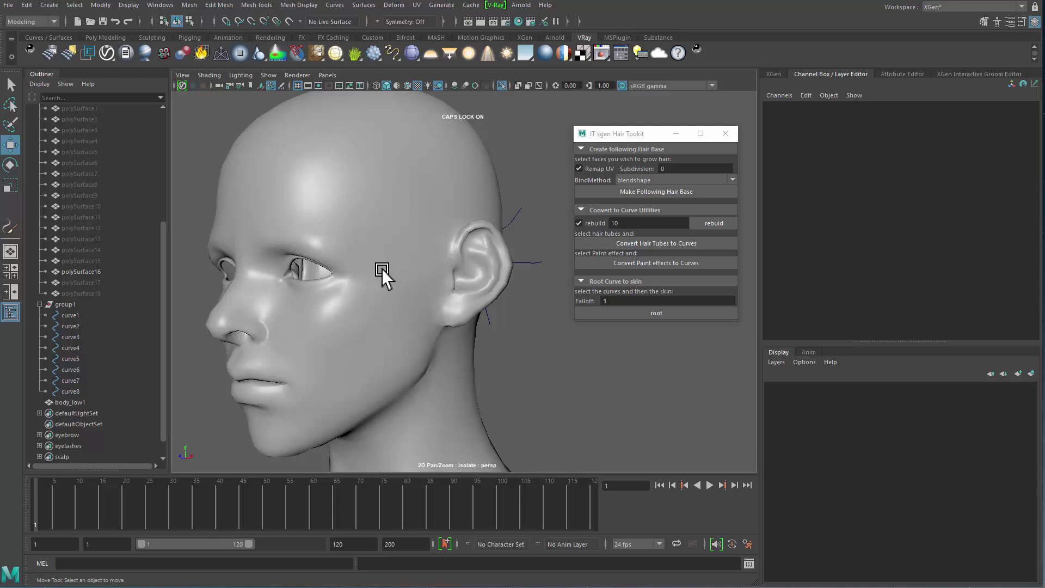
left_click_drag(441, 299, 334, 350, "alt")
right_click_drag(334, 350, 507, 296, "alt")
left_click_drag(507, 297, 450, 314, "alt")
left_click_drag(530, 261, 463, 319)
mouse_move(463, 319)
left_mouse_down("alt")
mouse_move(434, 320)
mouse_move(491, 364)
mouse_move(345, 295)
mouse_move(510, 377)
mouse_move(540, 448)
mouse_move(455, 309)
mouse_move(504, 316)
mouse_move(401, 338)
left_mouse_up("alt")
left_click(497, 299)
left_click(106, 403)
middle_click_drag(396, 329, 428, 236, "alt")
scroll(435, 218, "up", 3)
left_click_drag(454, 256, 370, 332, "alt")
left_click(368, 337)
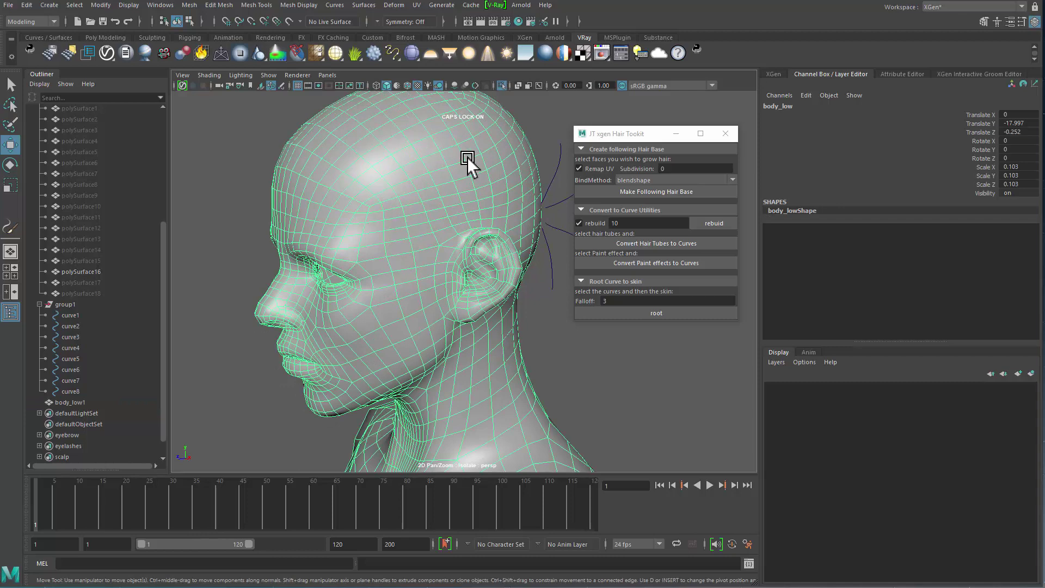
left_click(93, 403)
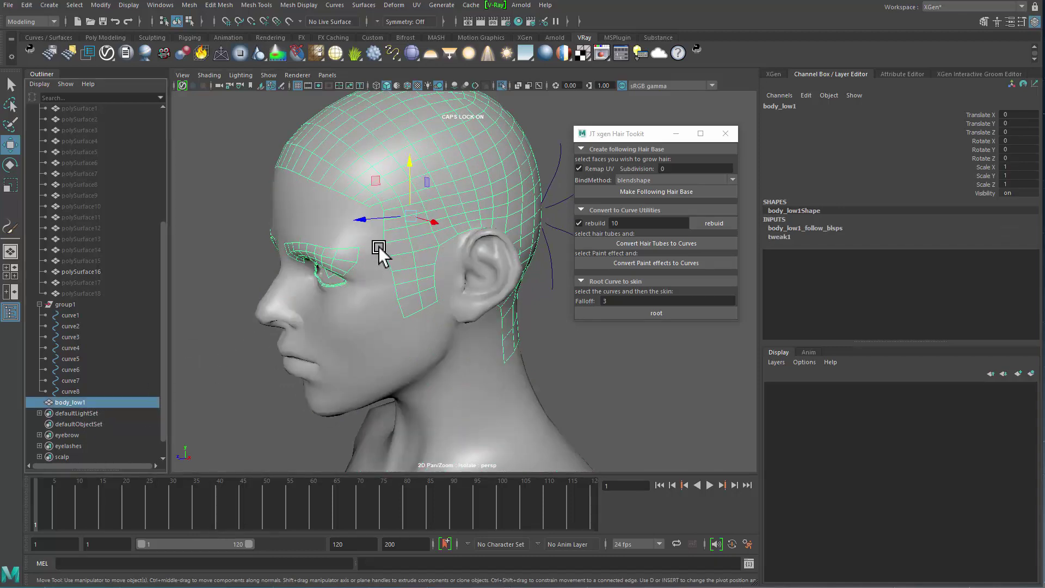
left_click(328, 355)
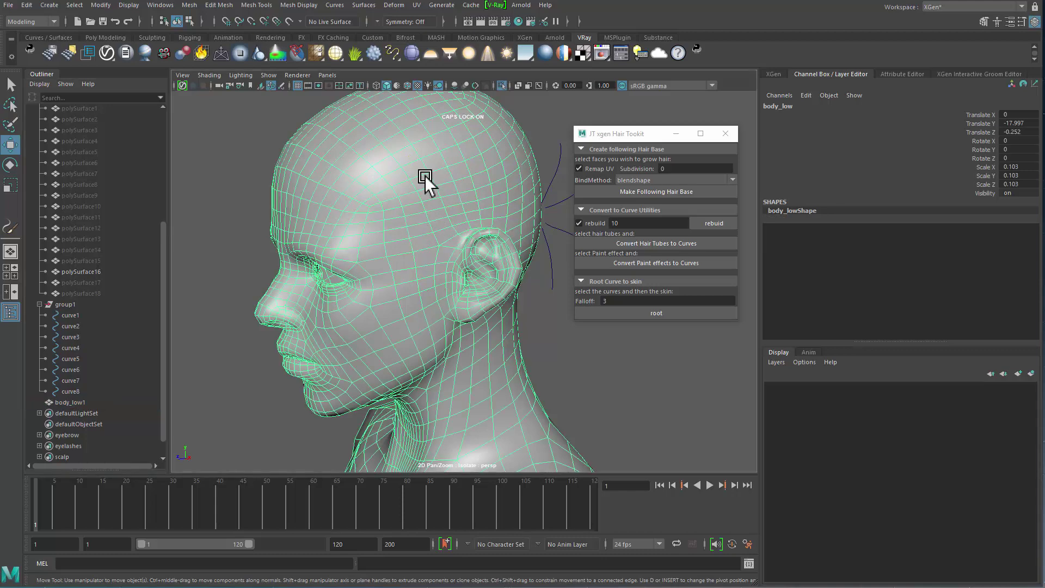
left_click(76, 402)
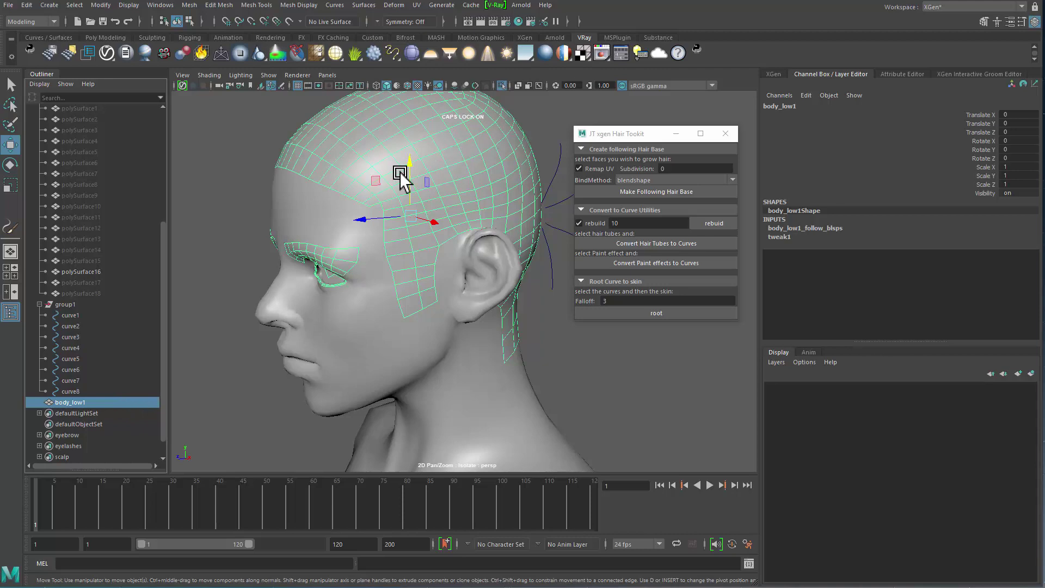
left_click_drag(345, 275, 460, 167, "alt")
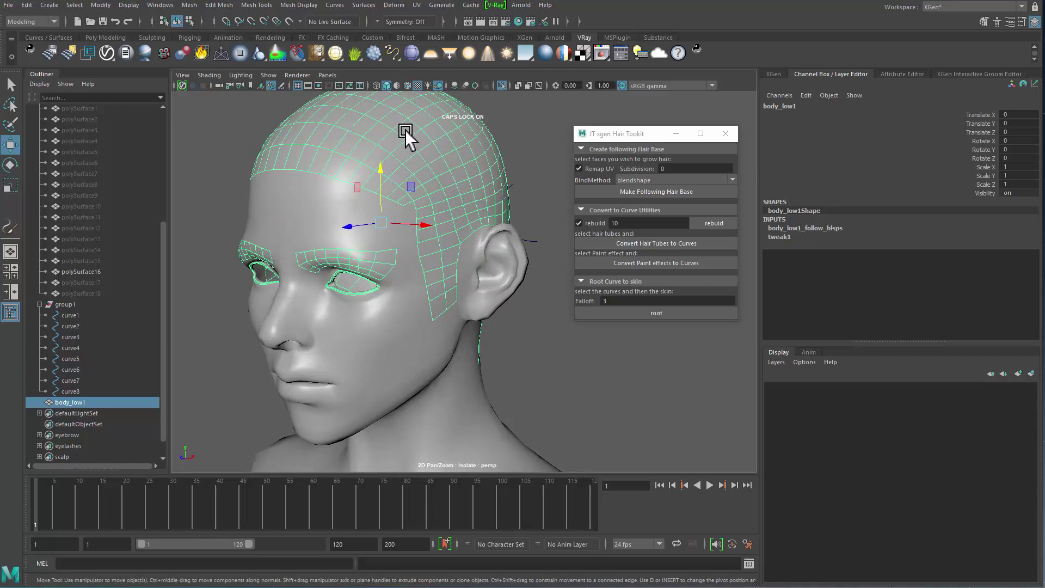
Step: Examine the head with its neck and shoulders from further away, and restore the selection of body_low1
right_click_drag(448, 366, 251, 286, "alt")
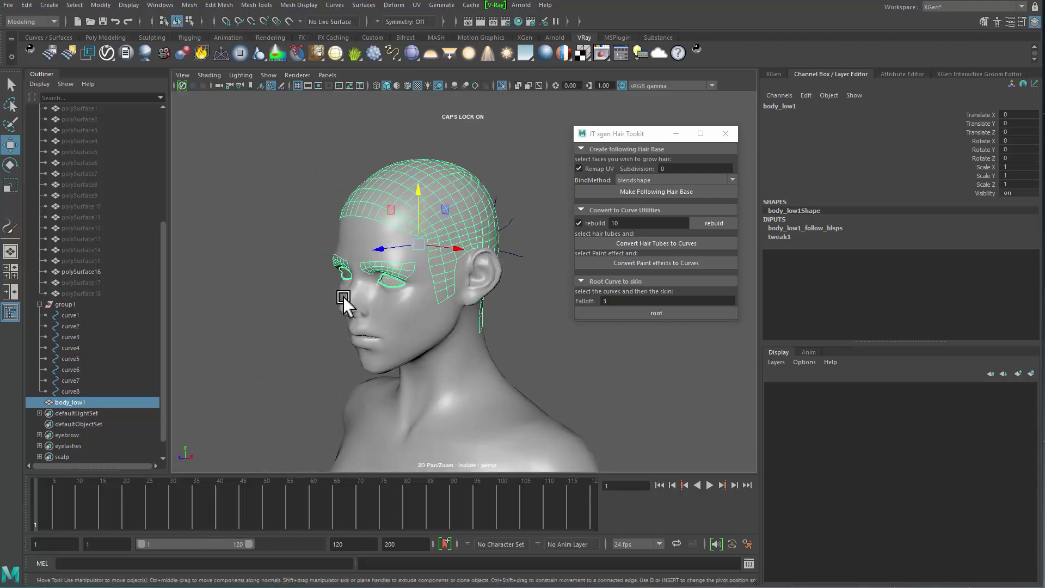
left_click(277, 358)
left_click(432, 275)
middle_click_drag(405, 390, 402, 377, "alt")
right_click_drag(402, 378, 524, 312, "alt")
left_click(525, 311)
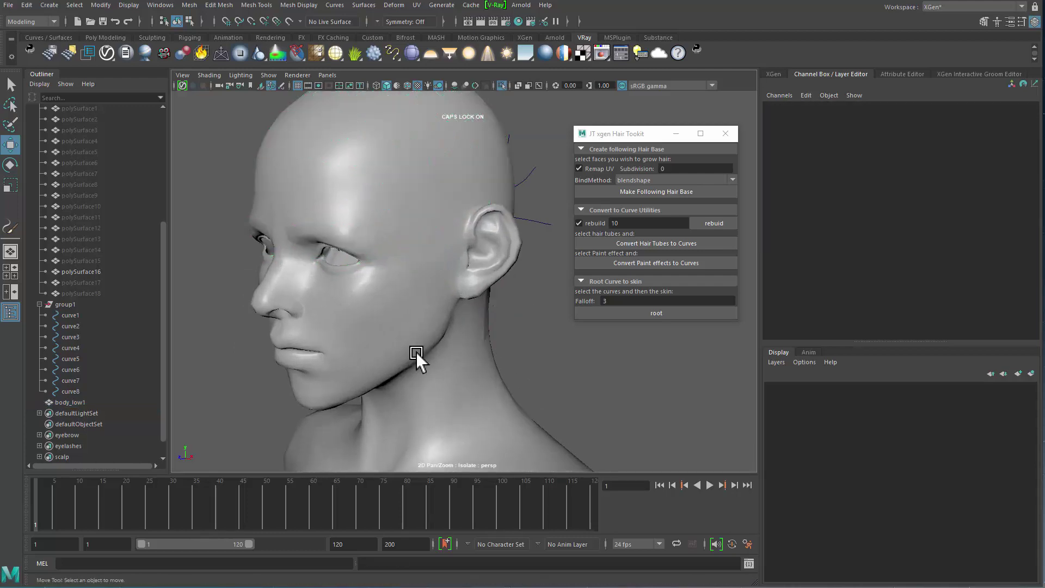
middle_click_drag(376, 356, 388, 385, "alt")
key("ctrl+z")
left_click_drag(441, 345, 431, 318, "alt")
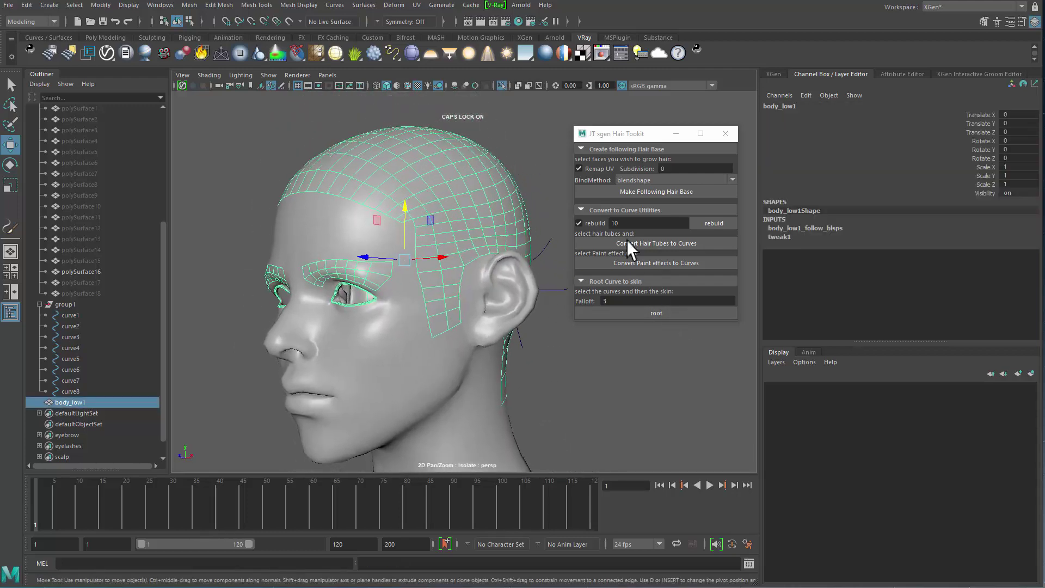
Step: Inspect the loose curves behind the head from the side and select curve1
left_click_drag(630, 140, 629, 137)
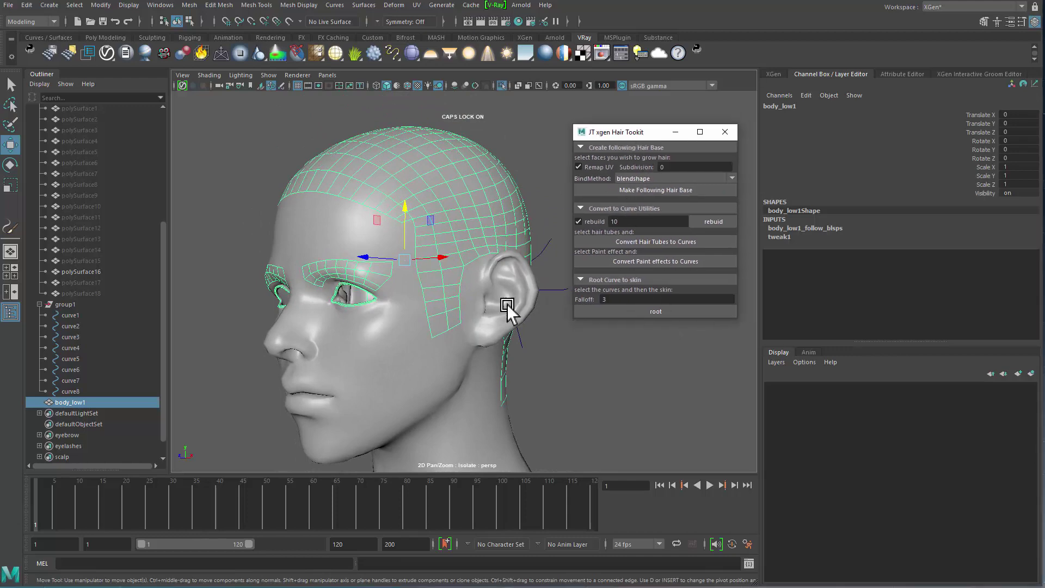
right_click_drag(500, 337, 463, 351, "alt")
left_click_drag(463, 351, 425, 352, "alt")
right_click_drag(425, 352, 481, 354, "alt")
mouse_move(481, 355)
left_mouse_down("alt")
mouse_move(397, 345)
mouse_move(333, 403)
mouse_move(480, 340)
left_mouse_up("alt")
left_click(480, 340)
left_click_drag(486, 278, 478, 285, "alt")
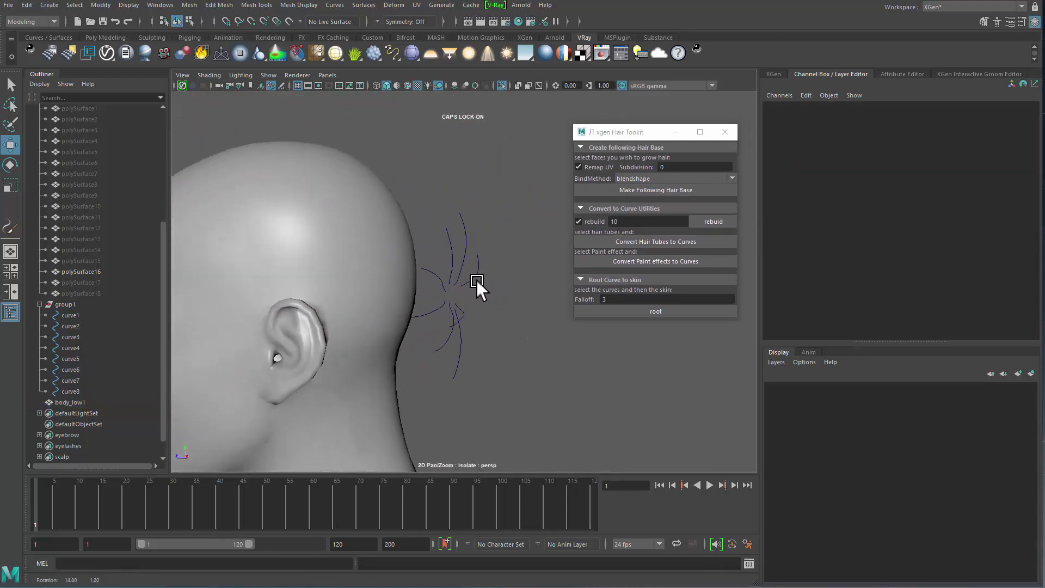
left_click(89, 317)
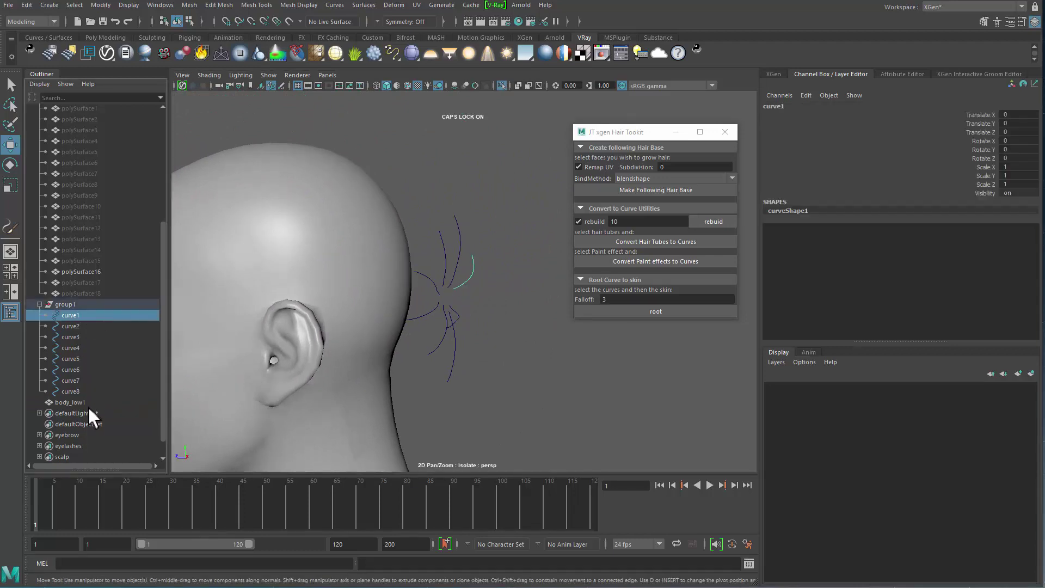
Step: Rename the hair base body_low1 as body_hair_base
double_click(92, 403)
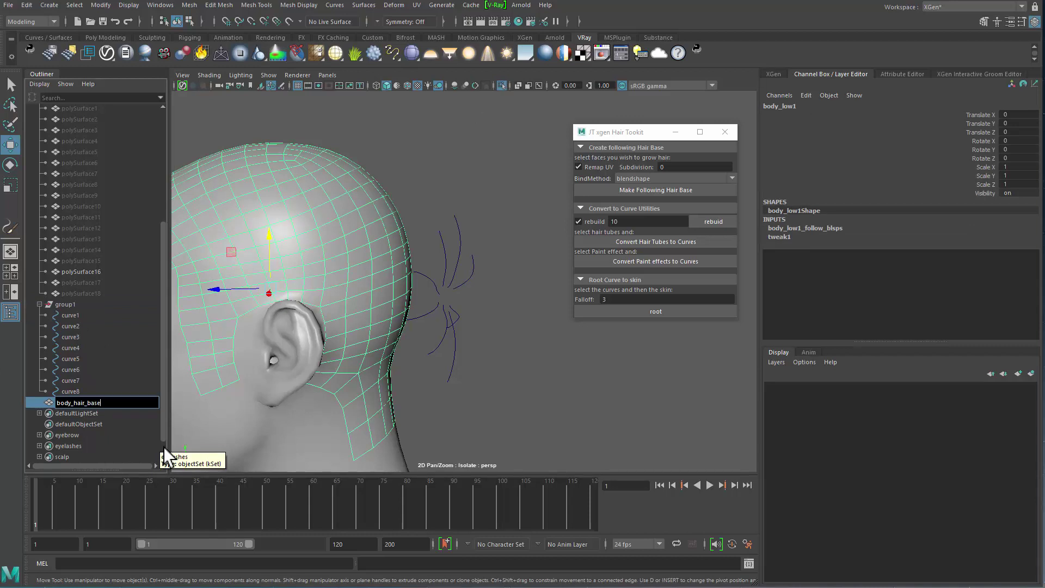
type("body_hair_base")
key("Return")
Step: Select curve1 to curve8 together with body_hair_base and isolate them in the viewport
scroll(112, 424, "up", 5)
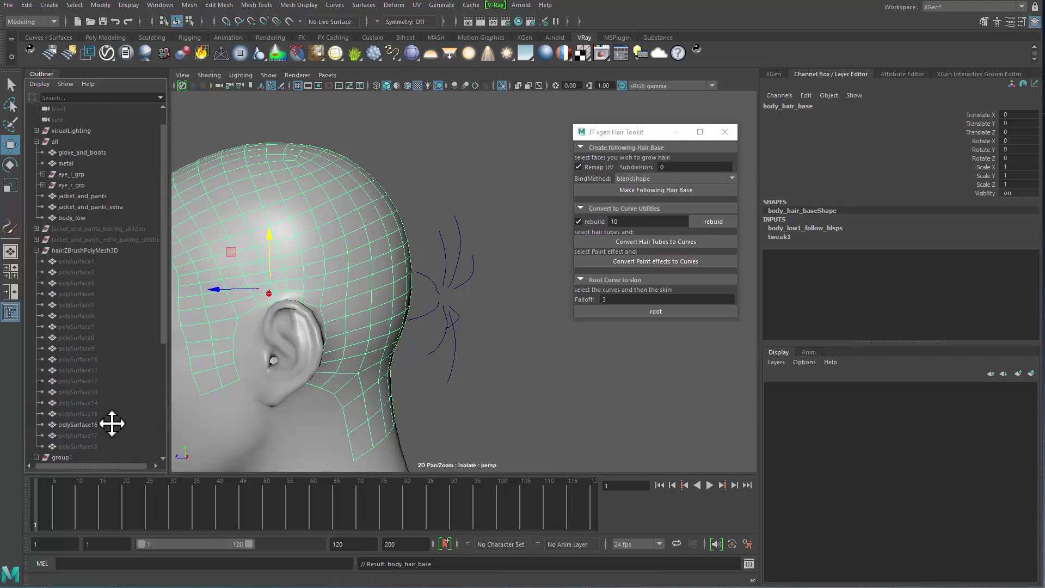
middle_click_drag(112, 423, 95, 336, "alt")
left_click(84, 295)
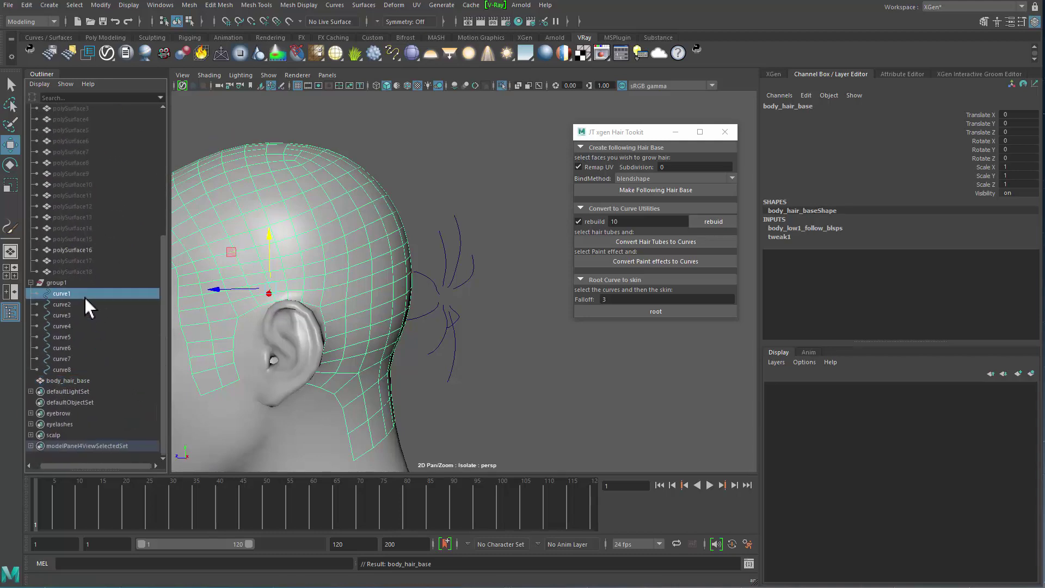
left_click(79, 380, "shift")
scroll(370, 375, "up", 3)
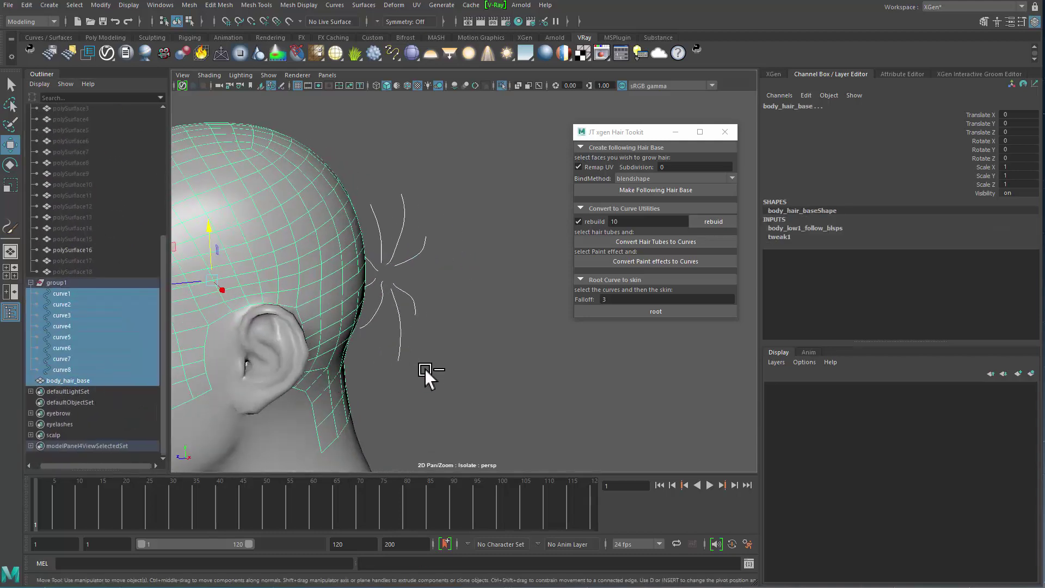
key("ctrl+1")
left_click_drag(426, 367, 485, 300, "alt")
key("ctrl+1")
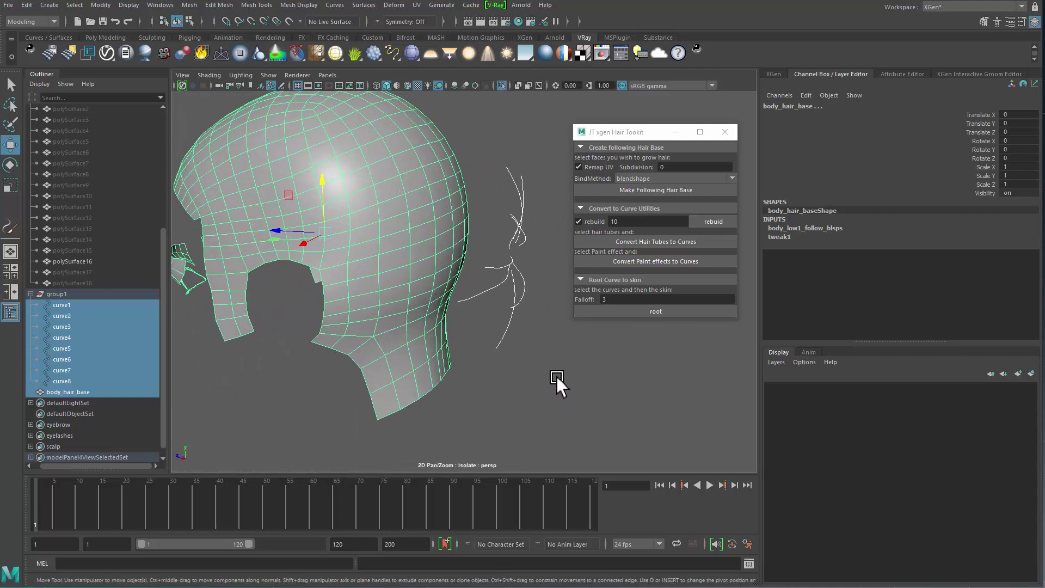
Step: Try rooting the eight curves to body_hair_base with a falloff of 3, and undo the rooting
left_click(527, 395)
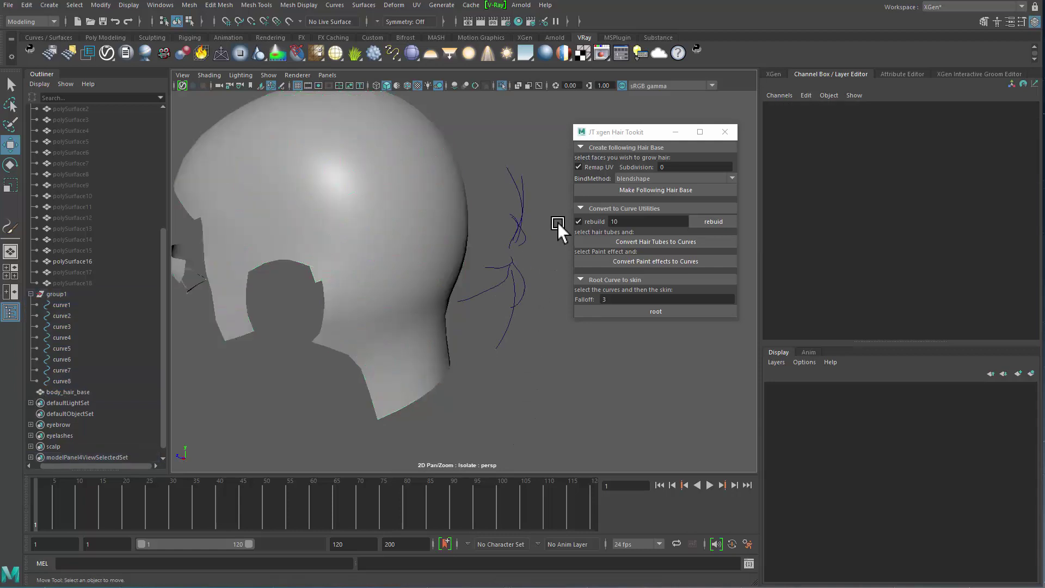
left_click_drag(548, 221, 412, 313)
left_click(425, 283, "shift")
left_click(629, 315)
left_click(371, 279)
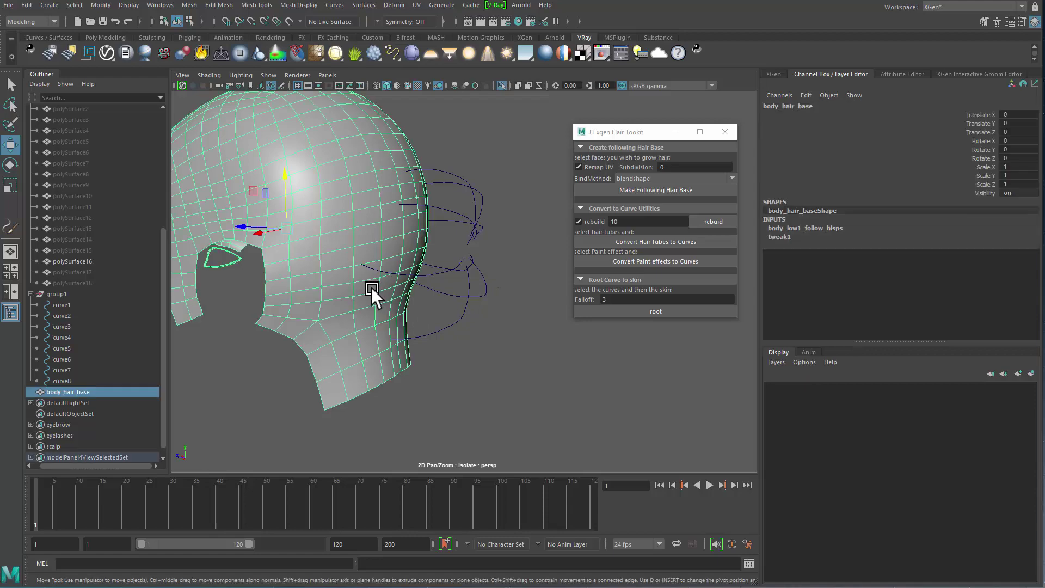
left_click_drag(452, 276, 519, 313, "alt")
key("ctrl+z")
Step: Reselect the eight curves, try rooting them with falloff 3 again after adding body_hair_base to the selection, and undo the attempt
left_click(542, 229)
left_click_drag(543, 227, 456, 316)
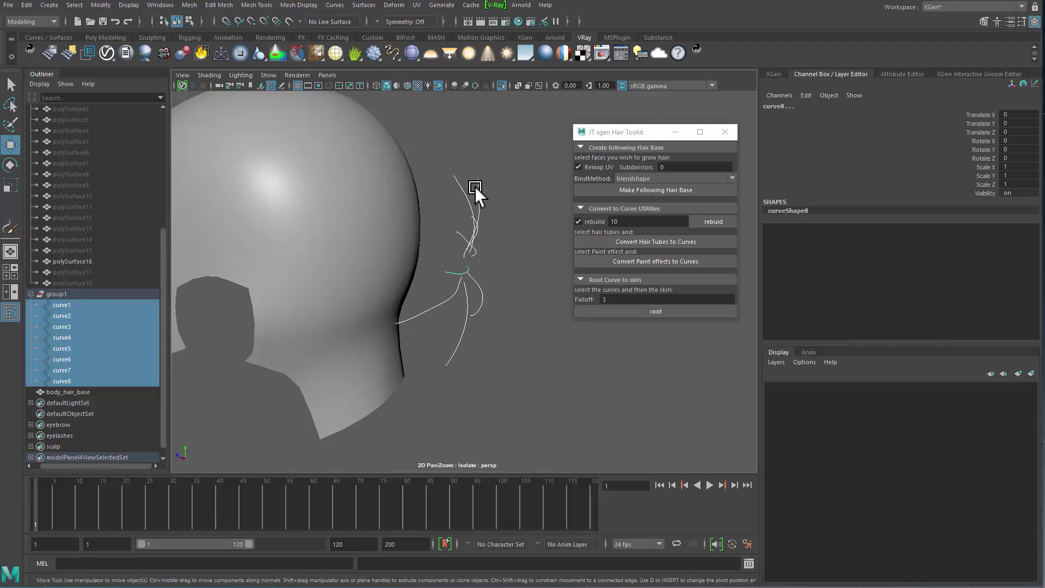
left_click(610, 312)
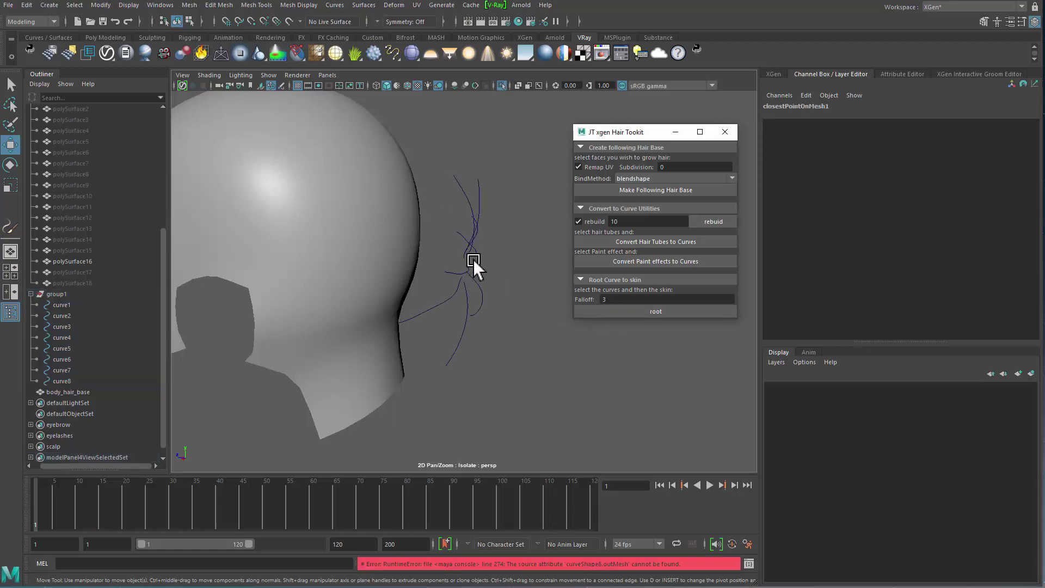
left_click(393, 292, "shift")
left_click(631, 312)
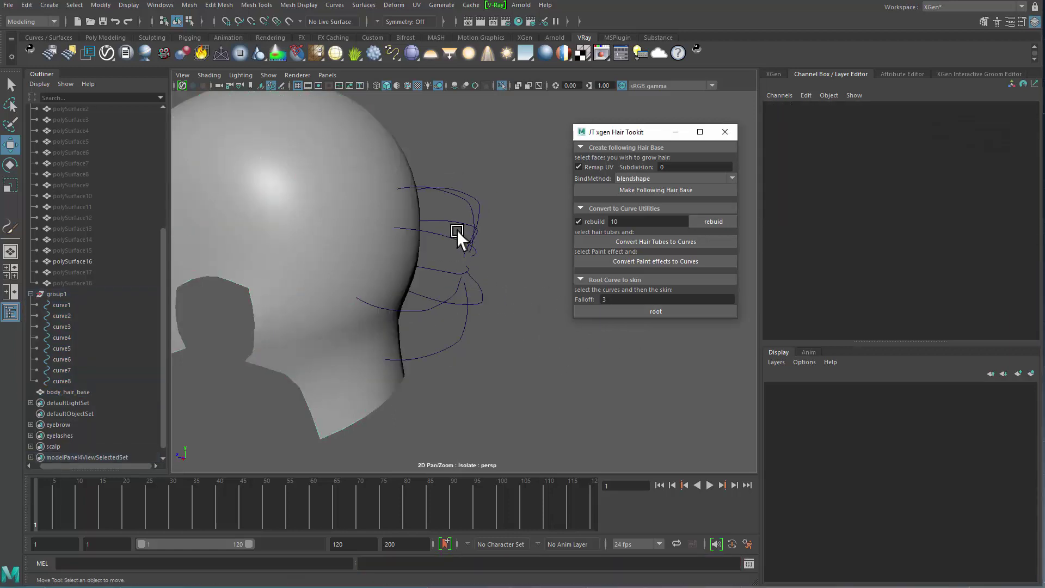
left_click_drag(458, 202, 517, 281)
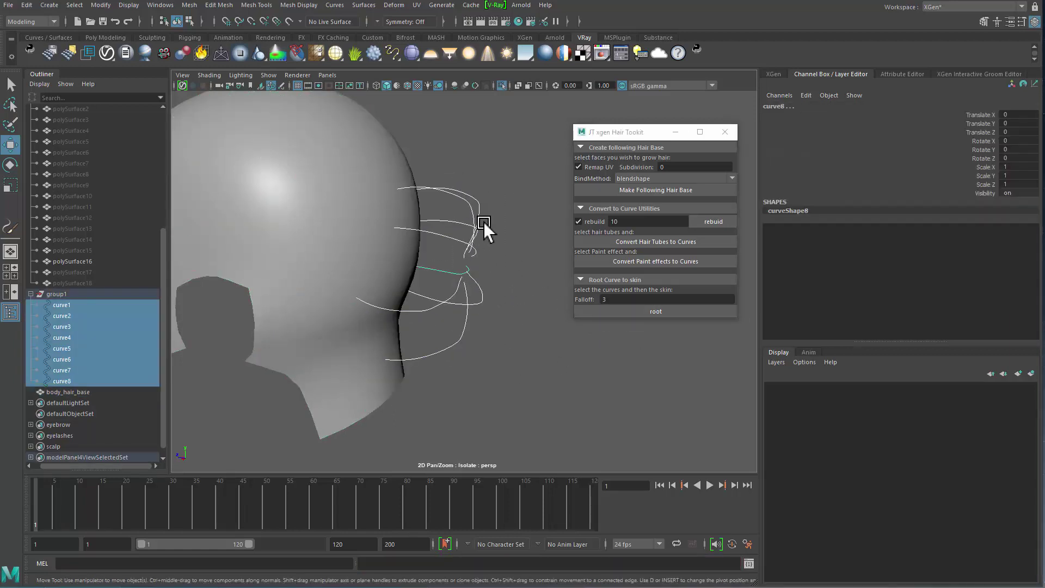
key("ctrl+z")
key("ctrl+z")
key("ctrl+z")
Step: Select the eight curves behind the head and set the root falloff to 10
left_click(530, 223)
left_click_drag(535, 205, 442, 341)
left_click_drag(490, 353, 540, 340, "alt")
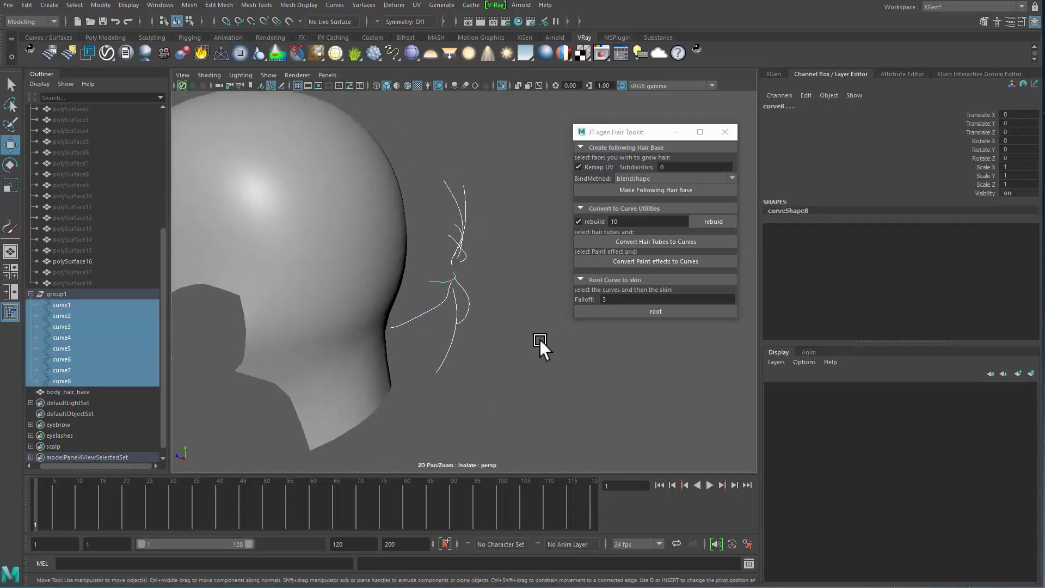
double_click(626, 305)
type("10")
key("Return")
Step: Try rooting the curves to body_hair_base with a falloff of 10, inspect their shape, and undo the rooting
left_click_drag(470, 301, 488, 142, "alt")
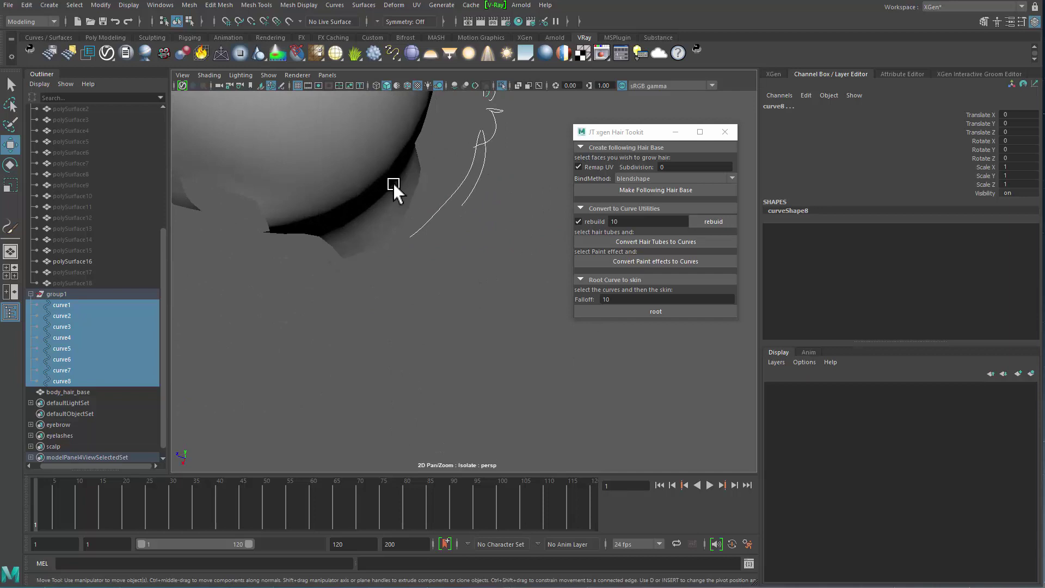
right_click_drag(426, 253, 317, 205, "alt")
left_click_drag(318, 204, 416, 236, "alt")
left_click(416, 239, "shift")
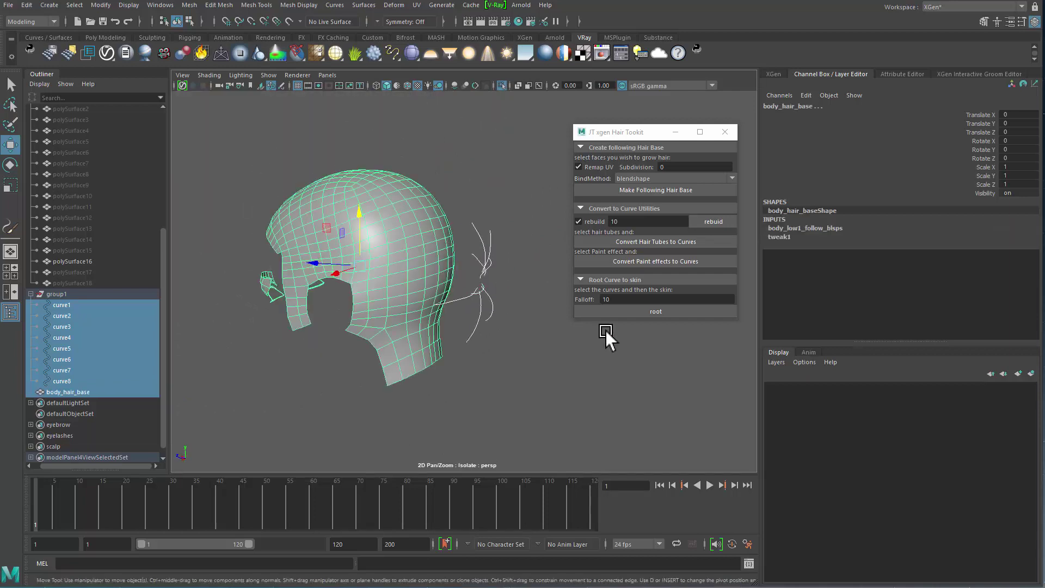
left_click(629, 311)
left_click_drag(446, 268, 503, 289, "alt")
scroll(503, 277, "up", 3)
left_click_drag(494, 210, 398, 321)
left_click_drag(384, 364, 501, 265, "alt")
left_click(508, 348)
key("ctrl+z")
key("ctrl+z")
key("ctrl+z")
Step: Pick the upper end CV of curve2, and make body_hair_base the live surface
left_click(491, 277)
right_click_drag(456, 272, 490, 310)
left_click(477, 255)
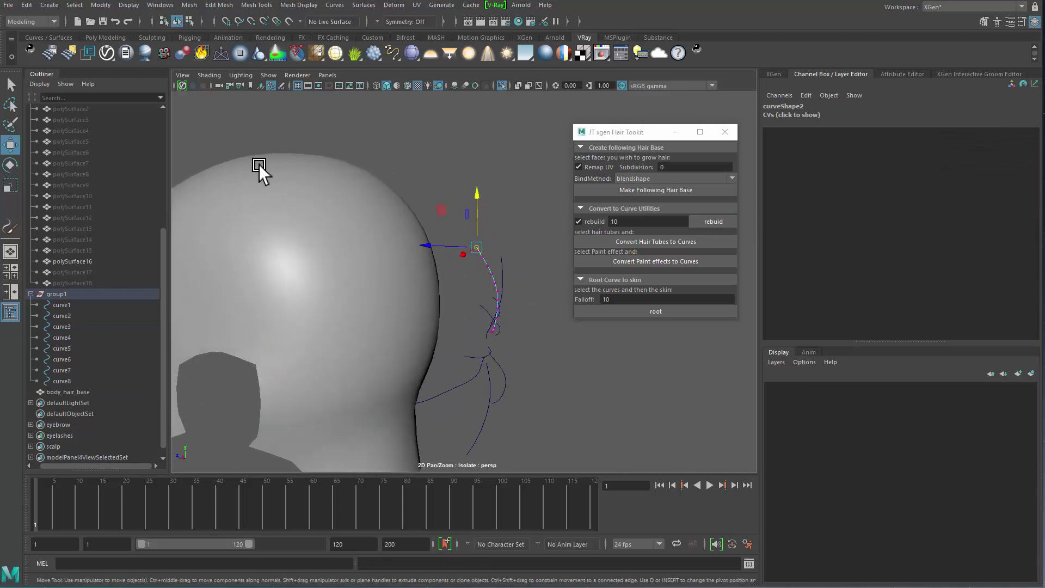
left_click(379, 270)
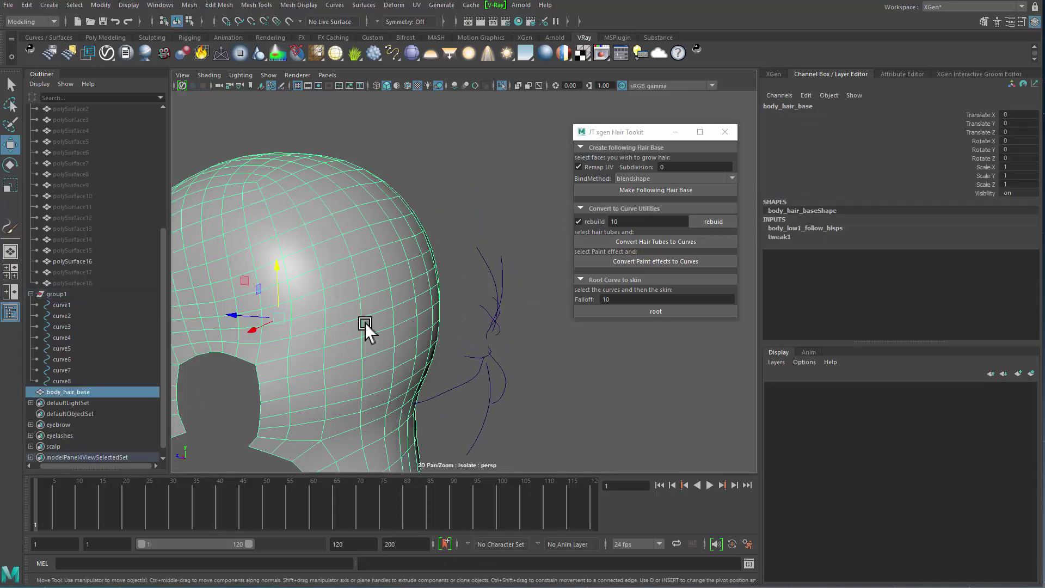
left_click(290, 21)
Step: Select the eight curves behind the head and reduce the selection to each curve's first CV
left_click(496, 267)
key("F8")
key("F8")
left_click_drag(554, 264, 497, 382)
left_click(79, 5)
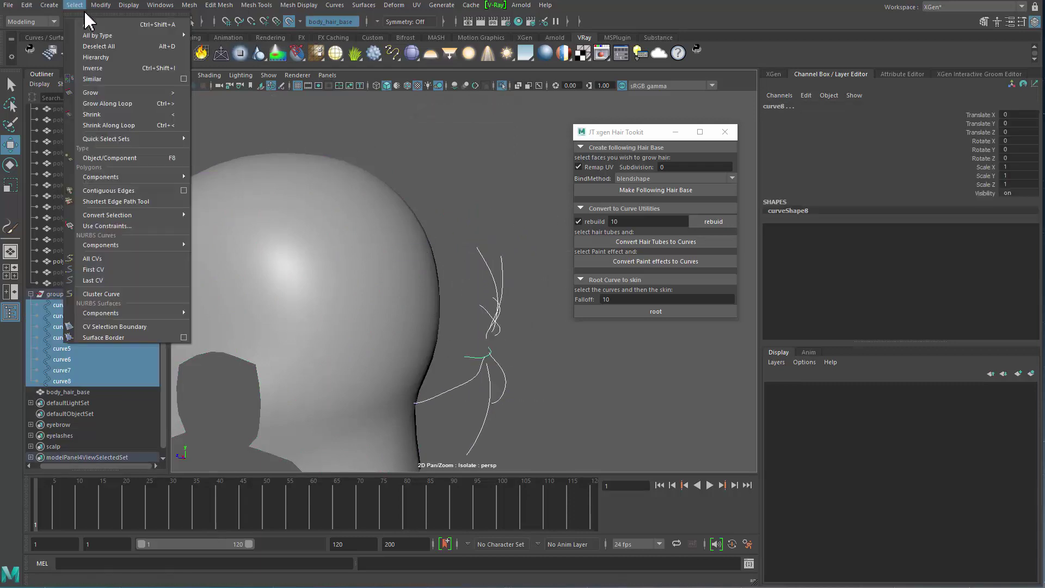
left_click(145, 268)
Step: Try moving the first CVs of the eight curves onto the live body_hair_base surface, and undo the move
left_click_drag(434, 342, 389, 364, "alt")
key("ctrl+z")
left_click_drag(464, 277, 441, 189, "alt")
key("ctrl+z")
key("ctrl+y")
left_click_drag(472, 296, 443, 334, "alt")
key("ctrl+z")
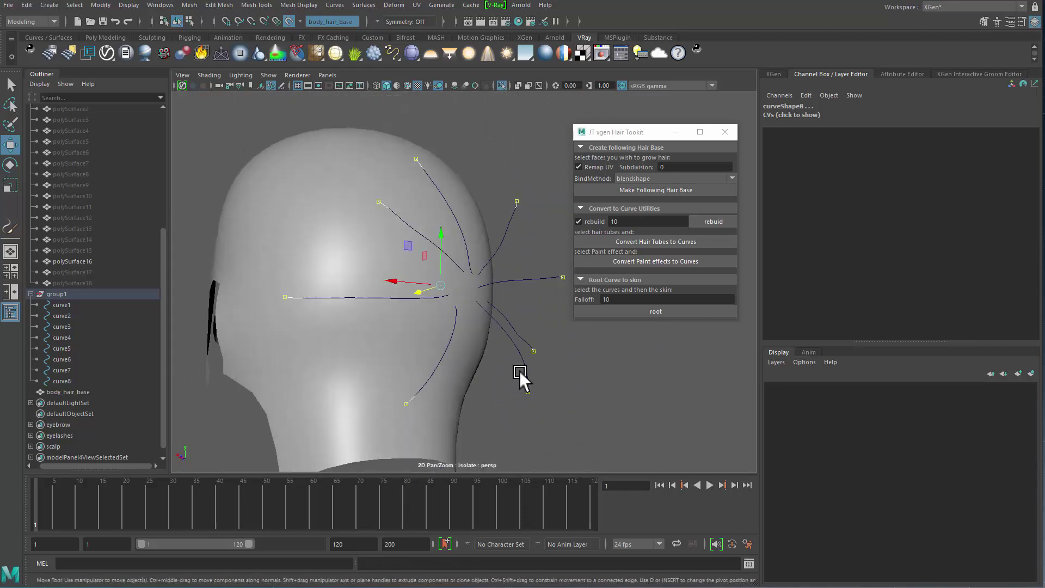
Step: Try snapping the first CVs to the live scalp again, check the curves from the side, undo it and clear the selection
left_click_drag(455, 316, 393, 278, "alt")
left_click_drag(337, 223, 413, 275, "alt")
left_click_drag(476, 296, 376, 252, "alt")
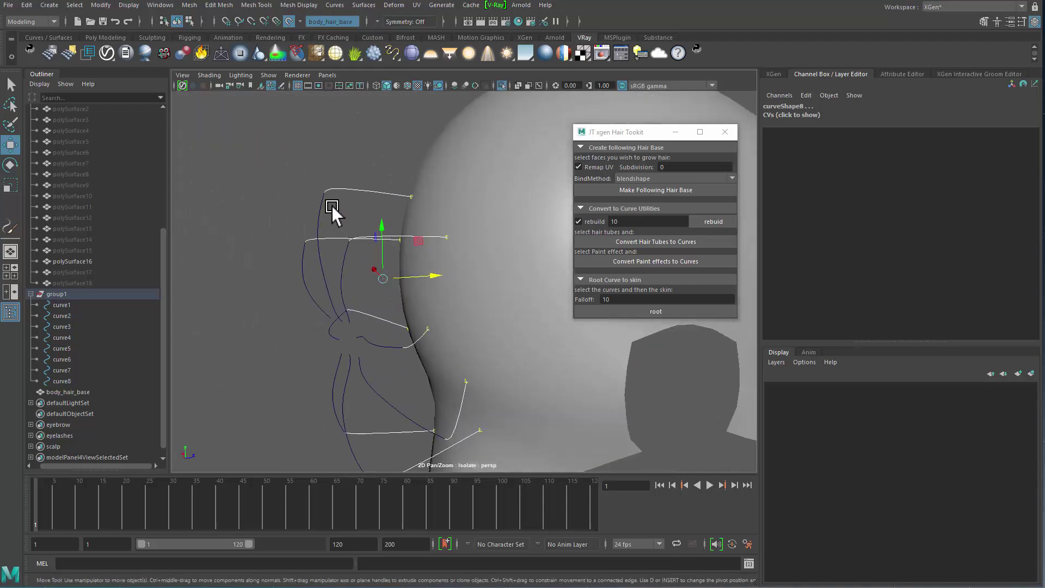
right_click_drag(414, 279, 368, 344, "alt")
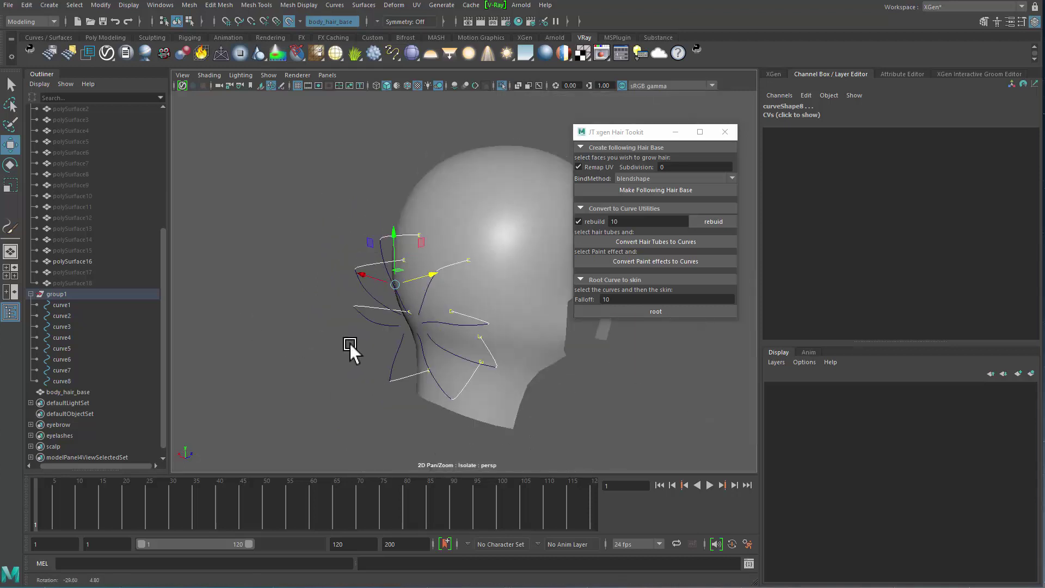
key("ctrl+z")
left_click_drag(368, 344, 578, 368, "alt")
key("ctrl+z")
left_click(578, 368)
middle_click_drag(544, 364, 459, 353, "alt")
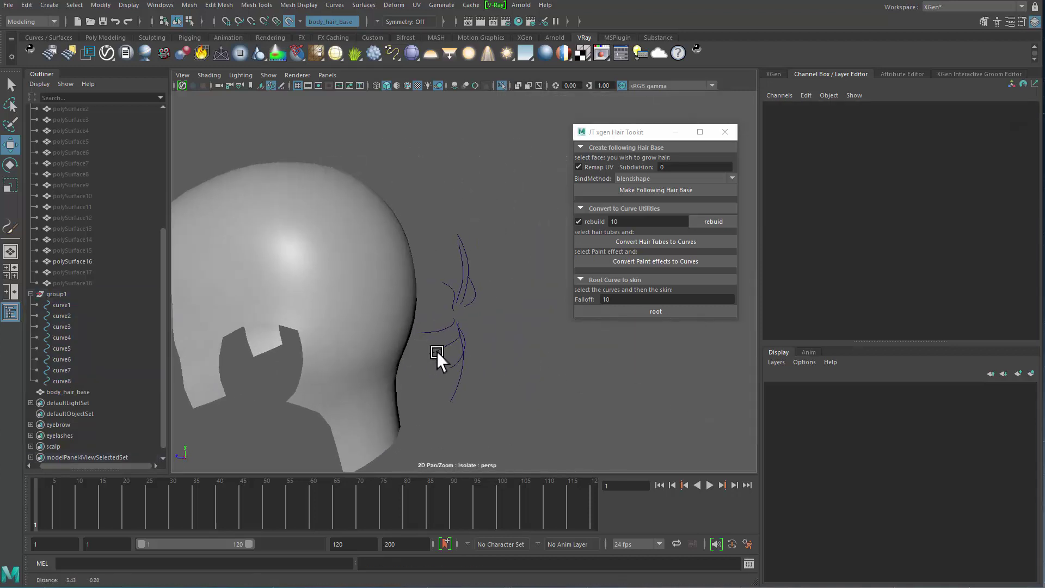
Step: Select all eight curves behind the head as objects and turn off the live surface
left_click_drag(516, 263, 436, 338)
left_click(494, 359)
left_click_drag(516, 289, 450, 368)
left_click_drag(384, 321, 407, 312, "alt")
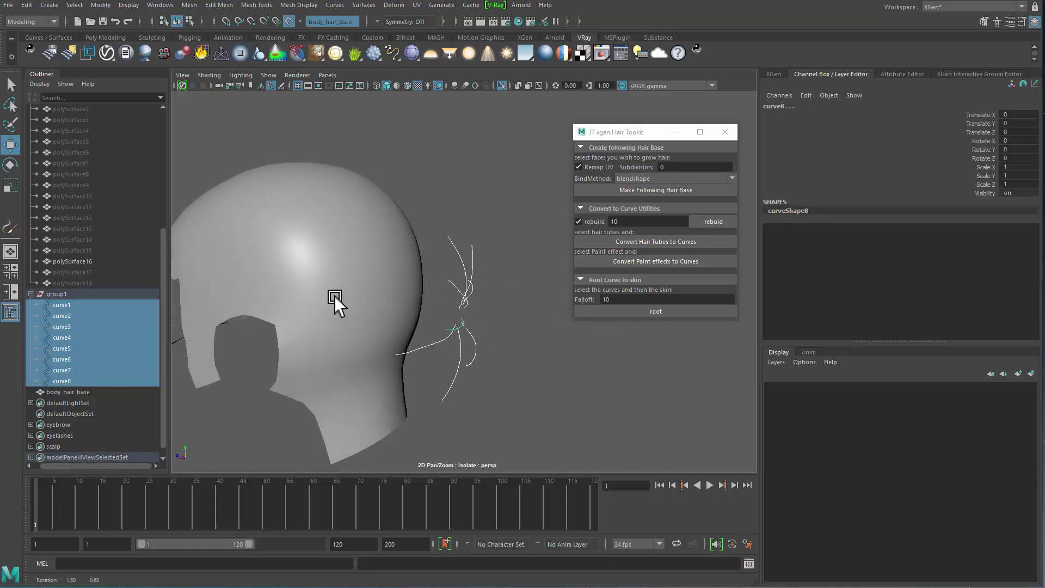
right_click_drag(326, 301, 432, 332, "alt")
key("q")
left_click(508, 307)
key("ctrl+z")
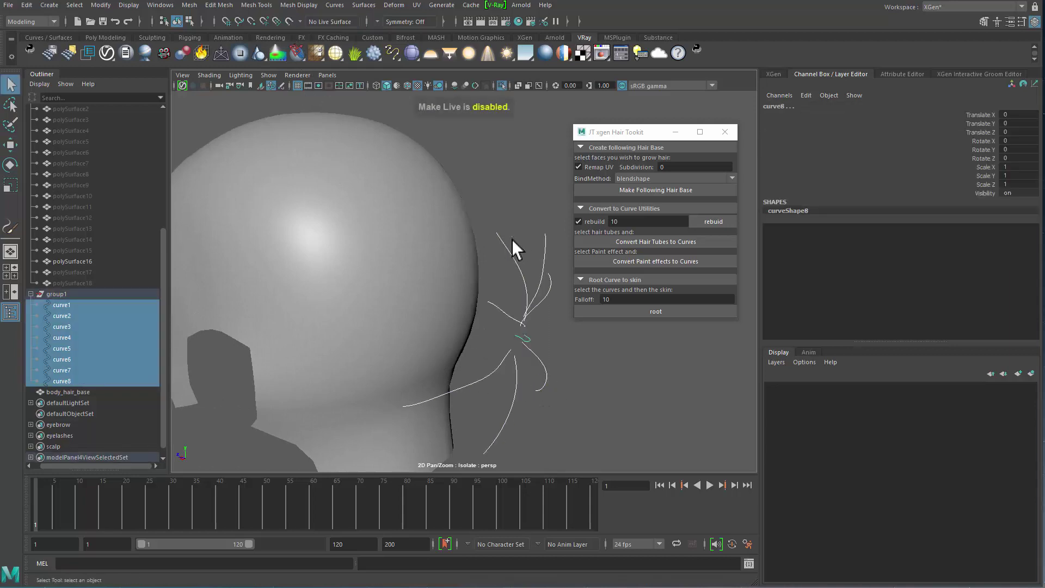
left_click(291, 23)
Step: Add body_hair_base to the curve selection and root the eight curves to it with a falloff of 10
left_click(510, 252)
left_click_drag(511, 253, 527, 313, "alt")
left_click_drag(467, 322, 448, 267, "alt")
left_click(434, 310, "shift")
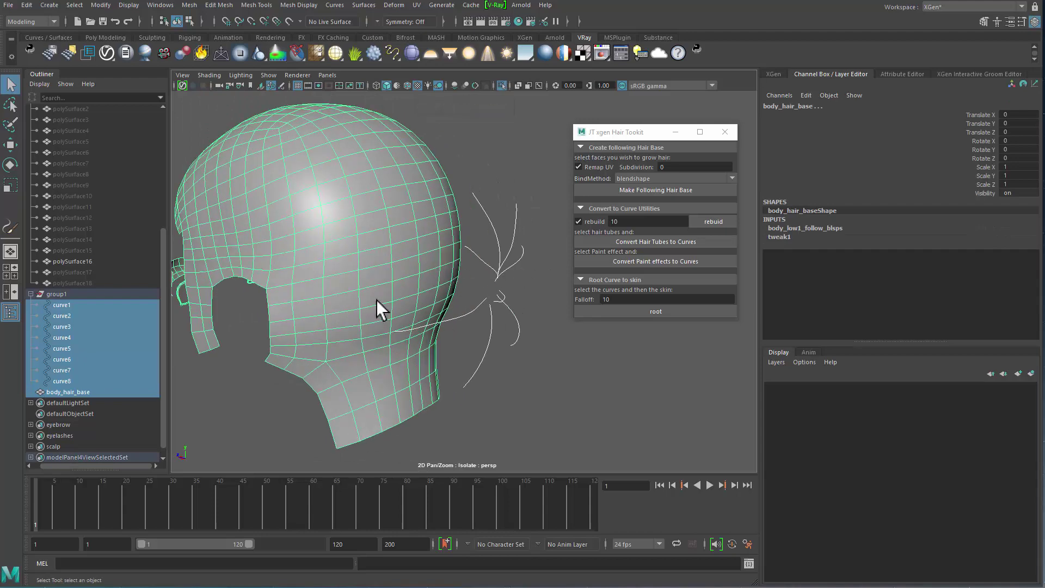
left_click(636, 313)
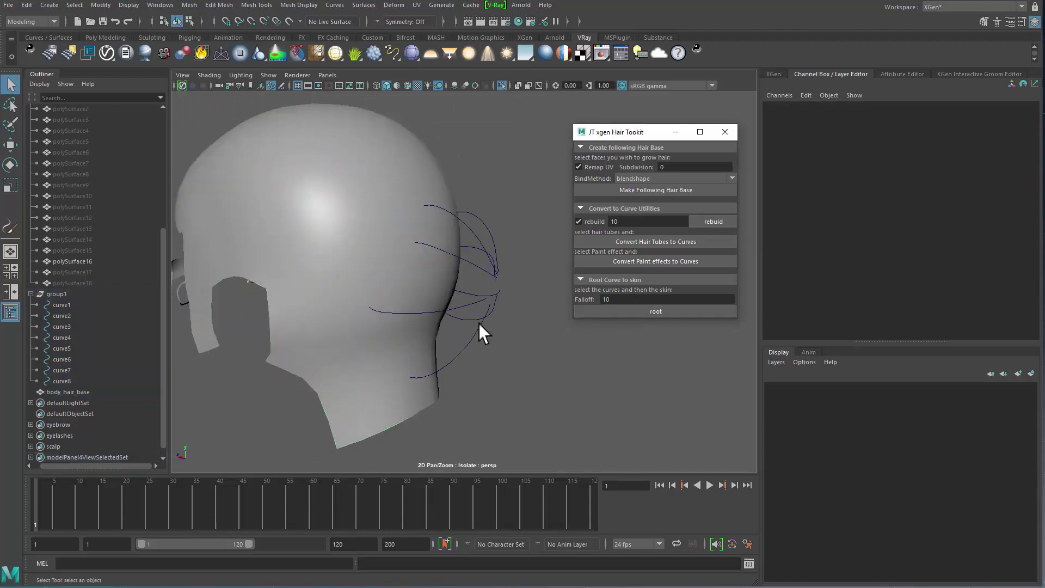
Step: Examine the shape of the rooted curves and their attachment to the scalp from several sides
scroll(435, 299, "down", 2)
left_click_drag(448, 310, 459, 308, "alt")
right_click_drag(468, 311, 508, 327, "alt")
left_click_drag(508, 326, 520, 321, "alt")
left_click_drag(535, 248, 484, 327)
left_click_drag(539, 242, 480, 348)
left_click_drag(480, 348, 543, 337, "alt")
left_click_drag(544, 244, 466, 371)
right_click_drag(467, 371, 399, 297, "alt")
left_click(534, 338)
left_click_drag(399, 298, 531, 367, "alt")
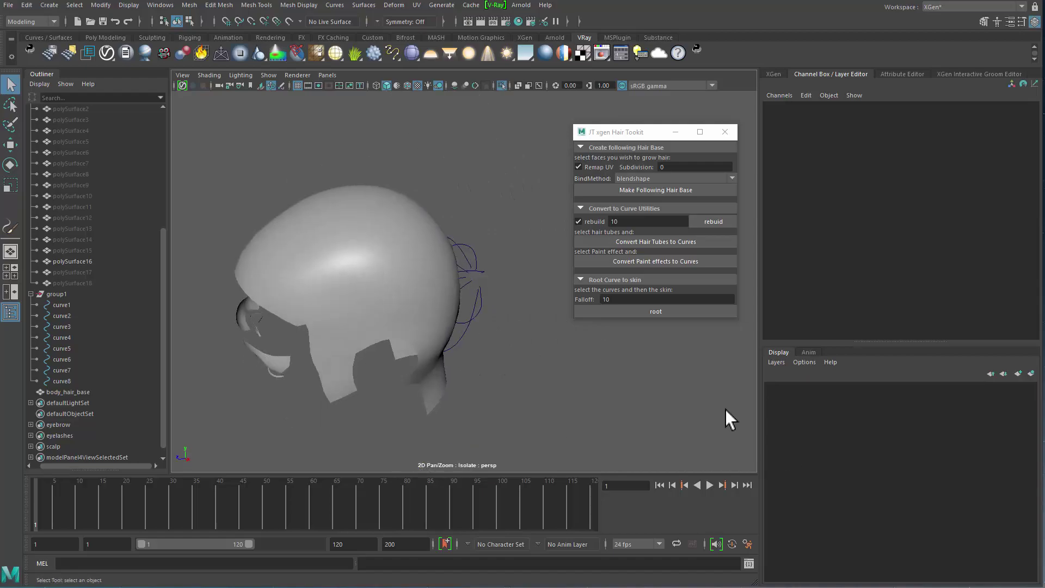